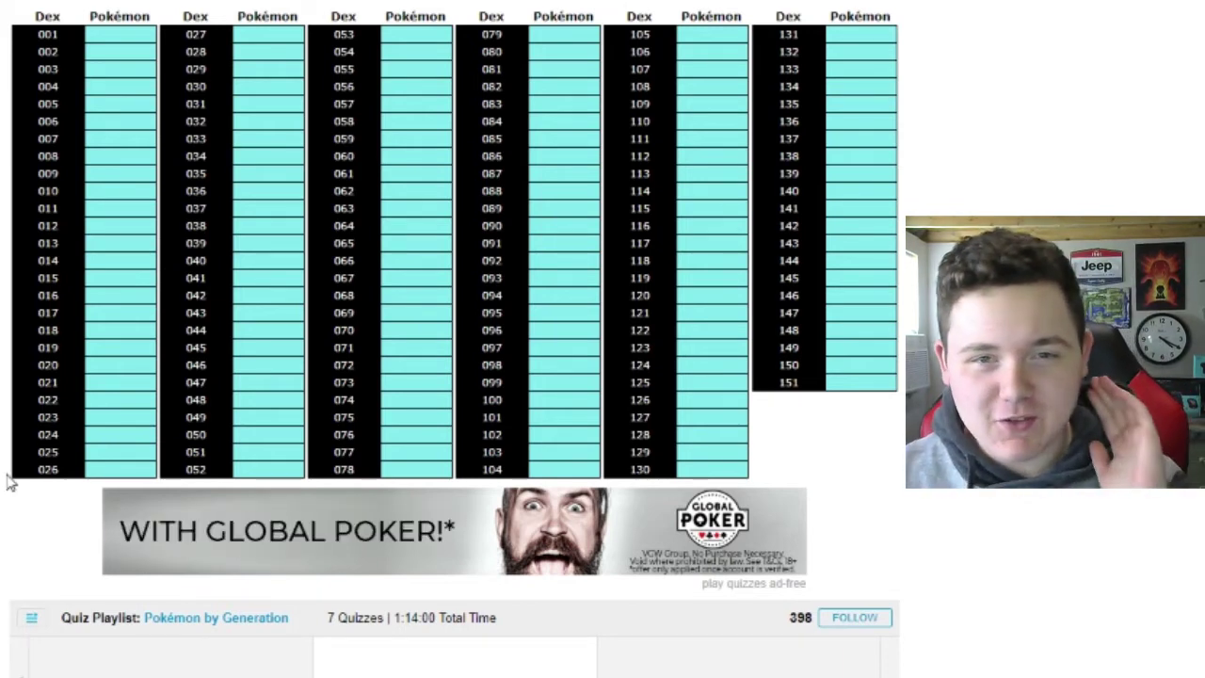
pyautogui.scroll(5, 491, 417)
pyautogui.scroll(5, 491, 417)
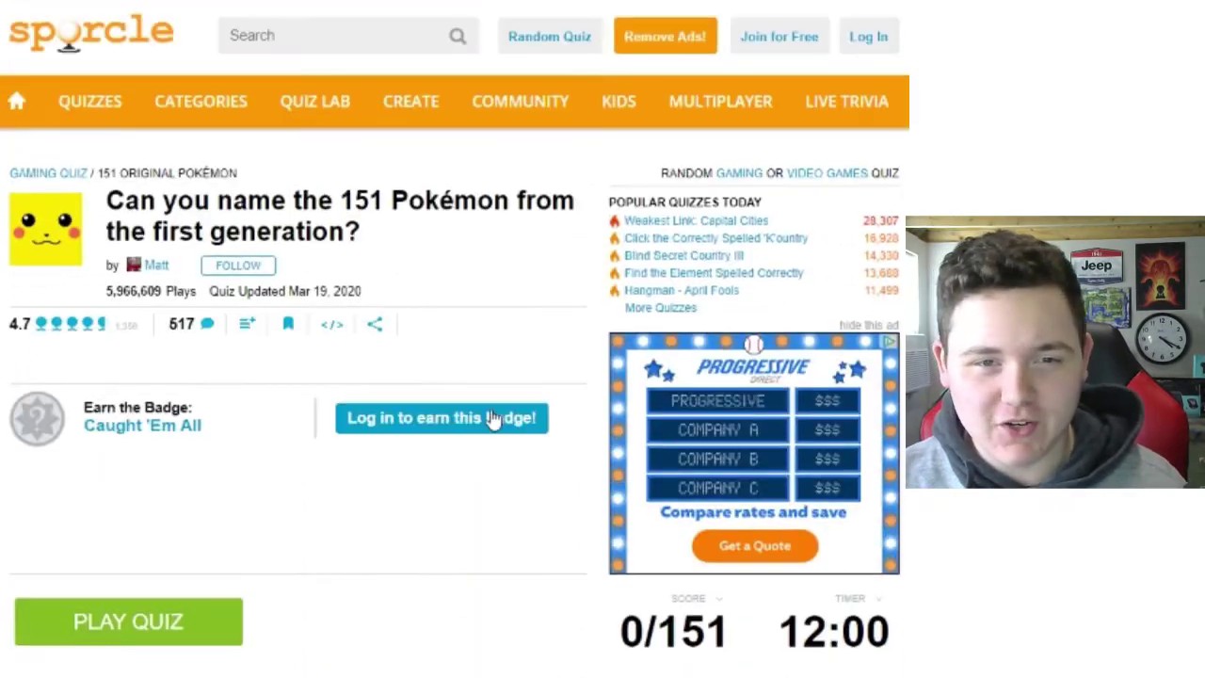
pyautogui.scroll(-5, 491, 417)
pyautogui.scroll(-5, 492, 417)
pyautogui.scroll(-3, 491, 416)
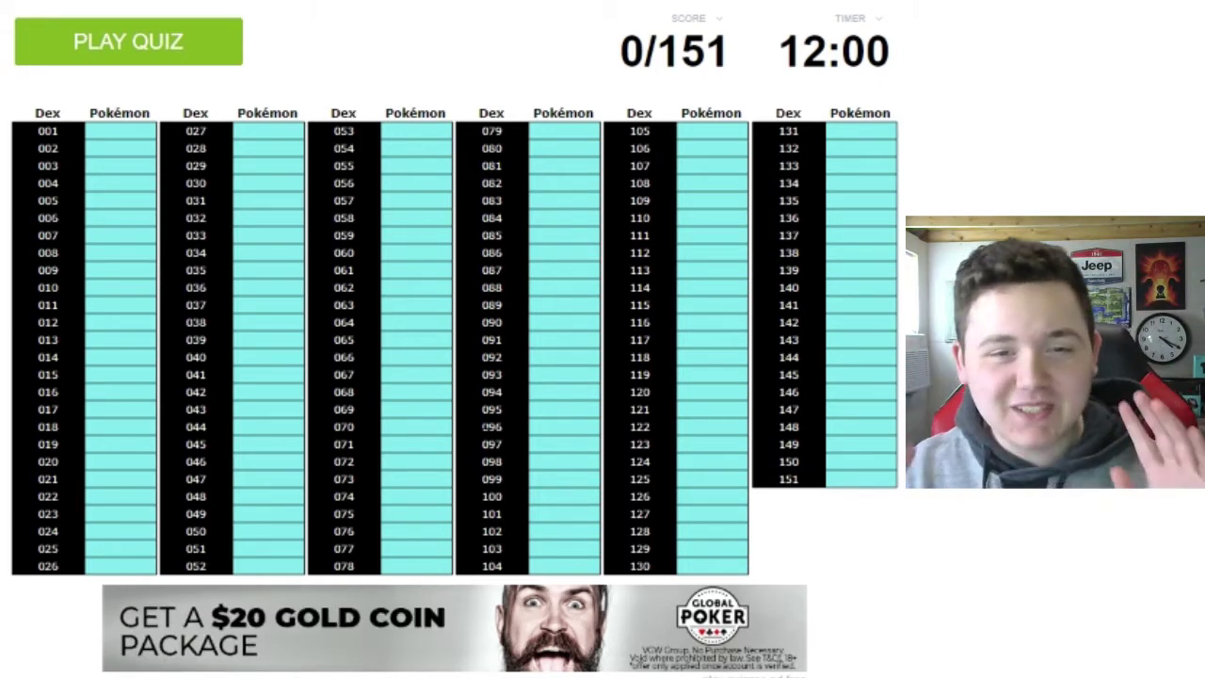
# Start the quiz and enter Bulbasaur, Ivysaur and Venusaur, correcting the Bulbsuar and Venisaur typos.
pyautogui.click(128, 42)
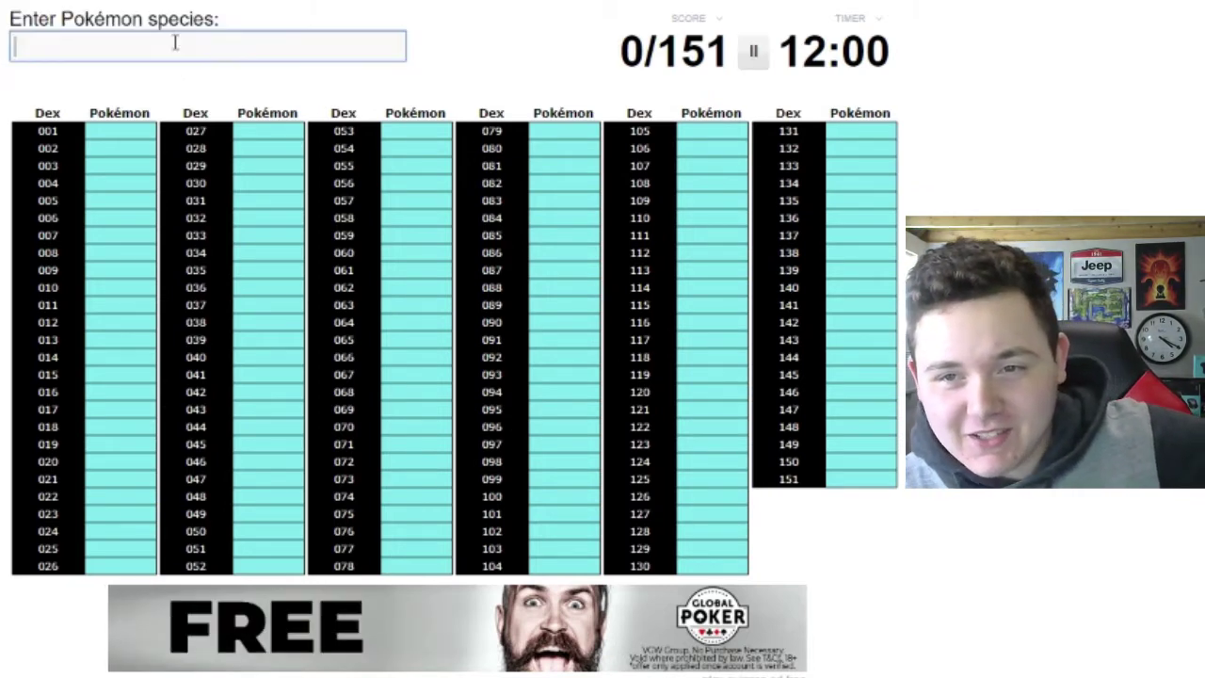
pyautogui.write('B')
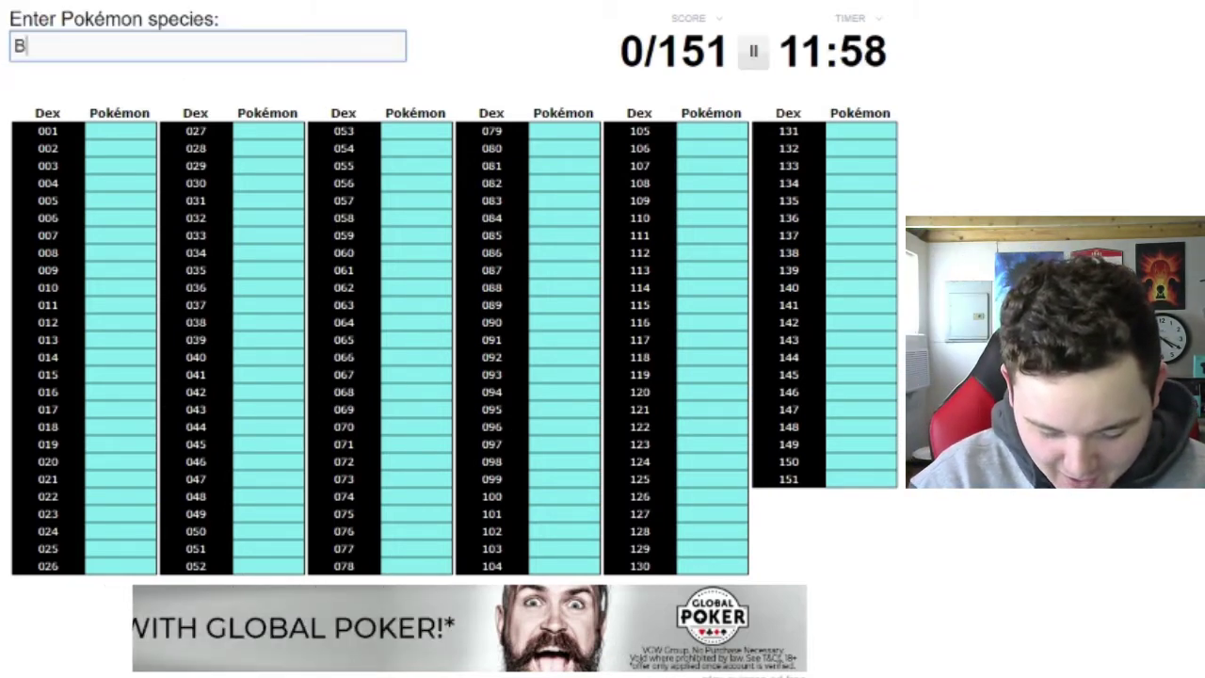
pyautogui.write('ul')
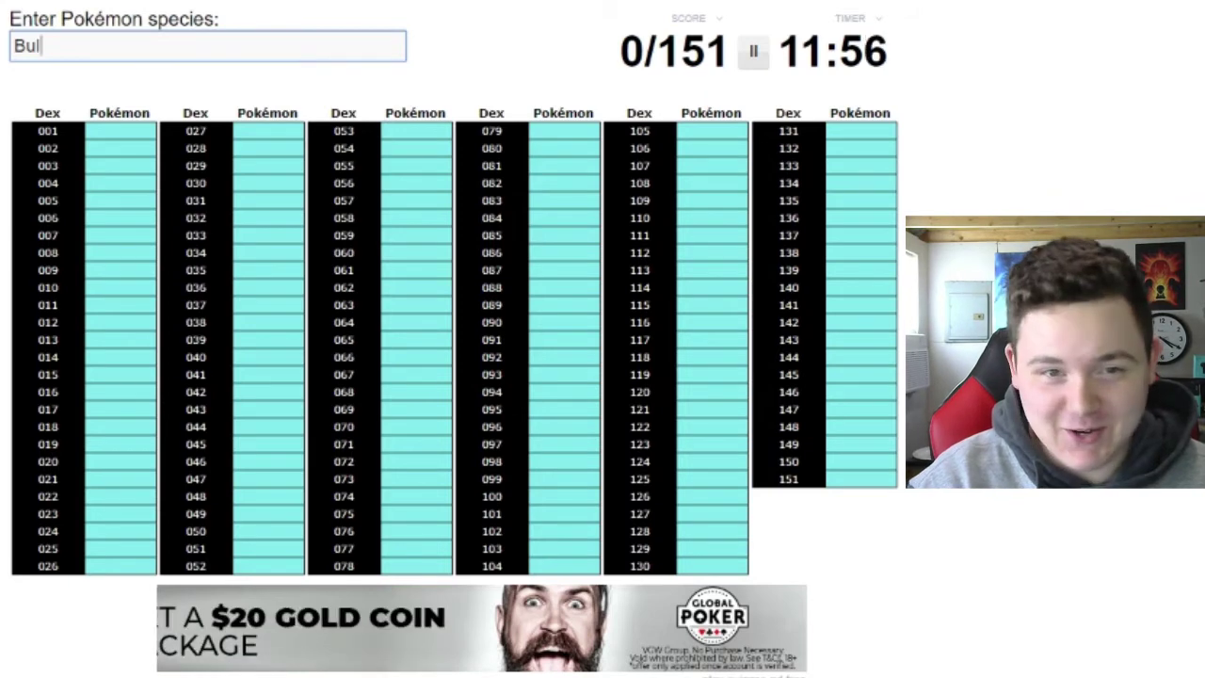
pyautogui.write('bsuar')
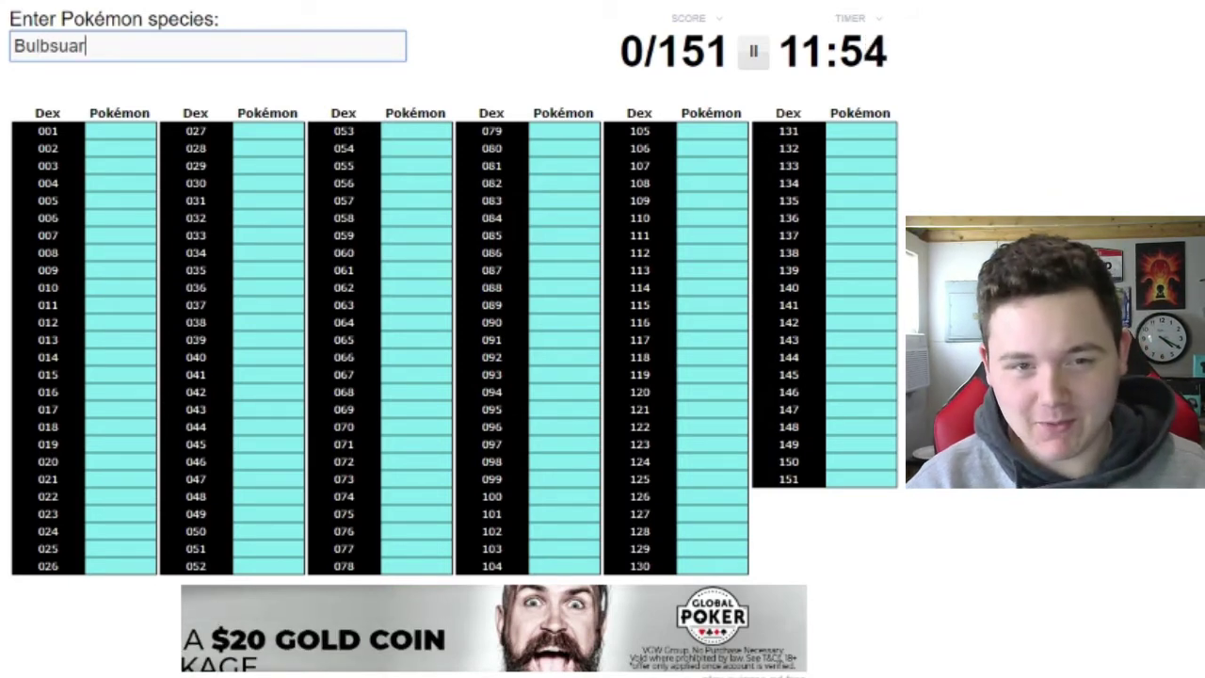
pyautogui.press('BackSpace')
pyautogui.press('BackSpace')
pyautogui.press('BackSpace')
pyautogui.write('aur')
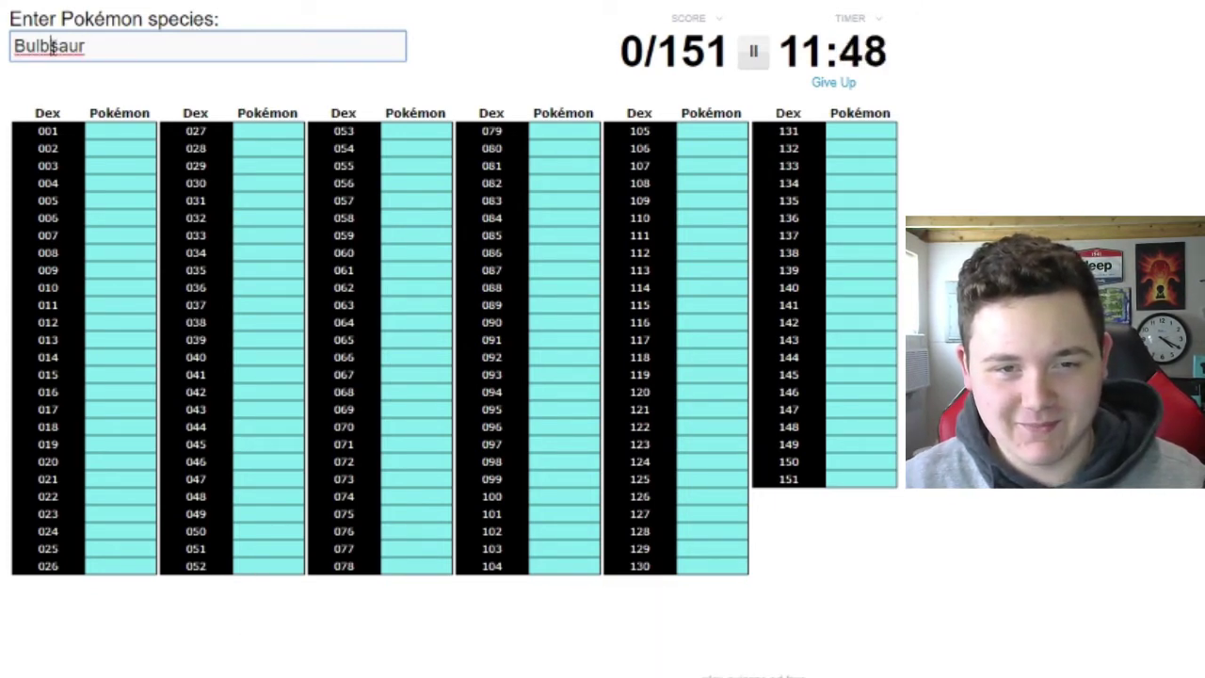
pyautogui.write('a')
pyautogui.write('I')
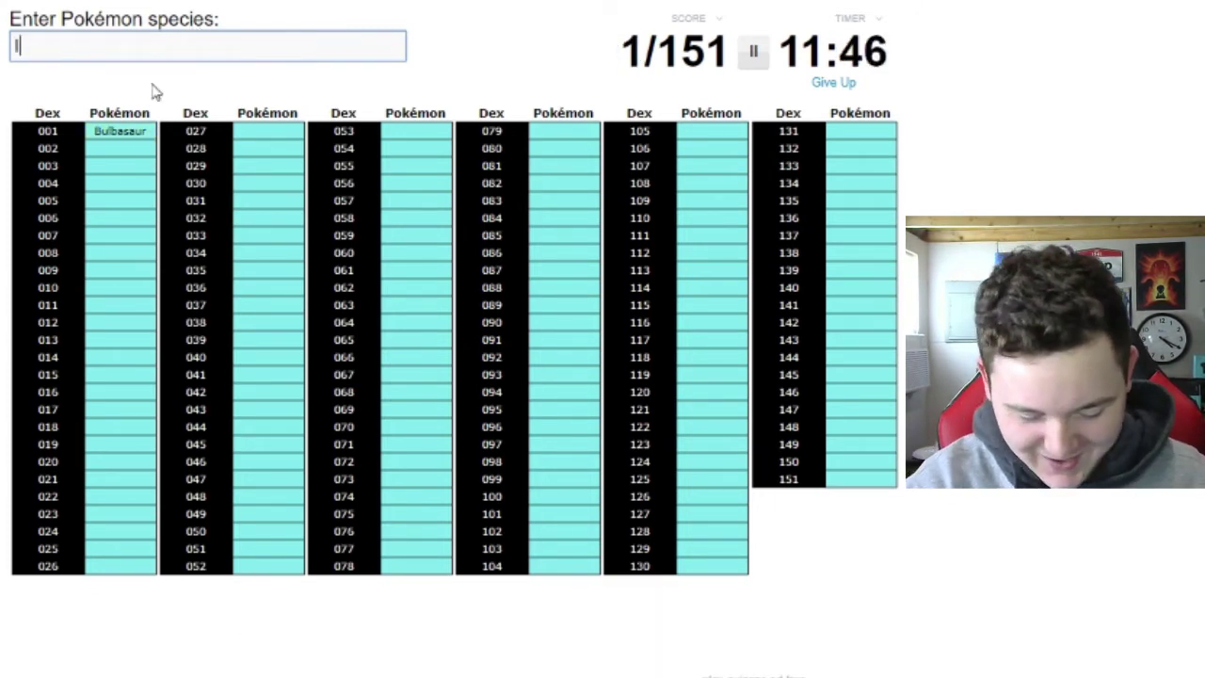
pyautogui.write('r')
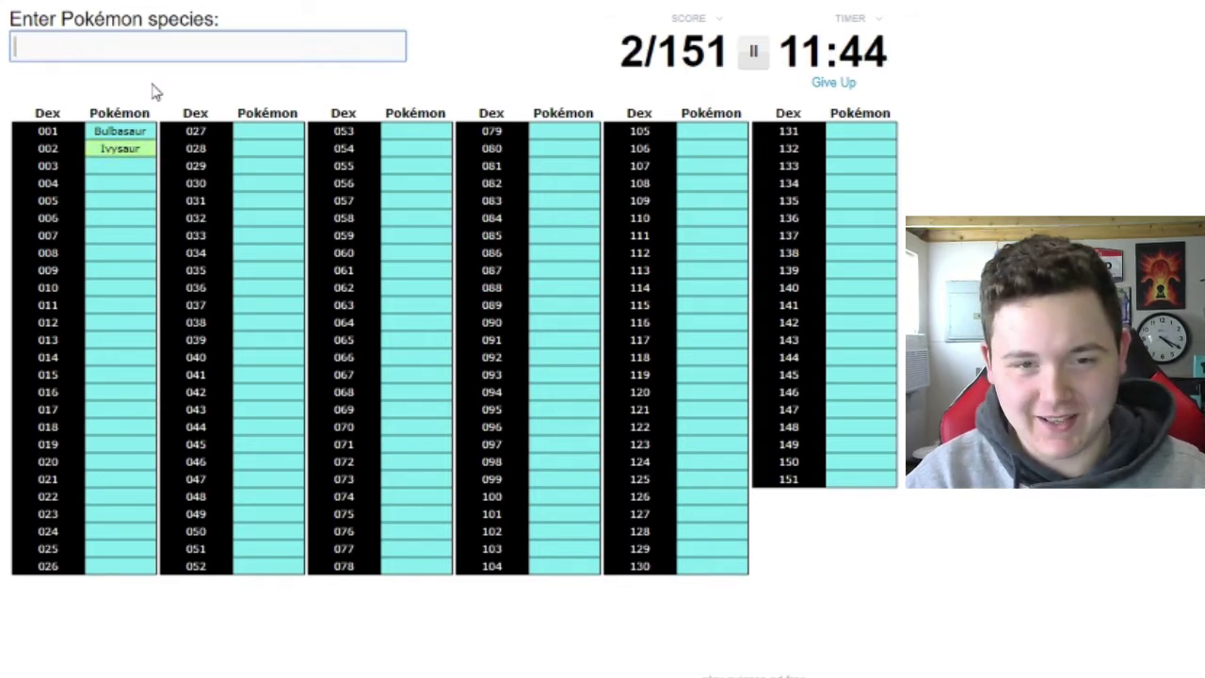
pyautogui.write('Ven')
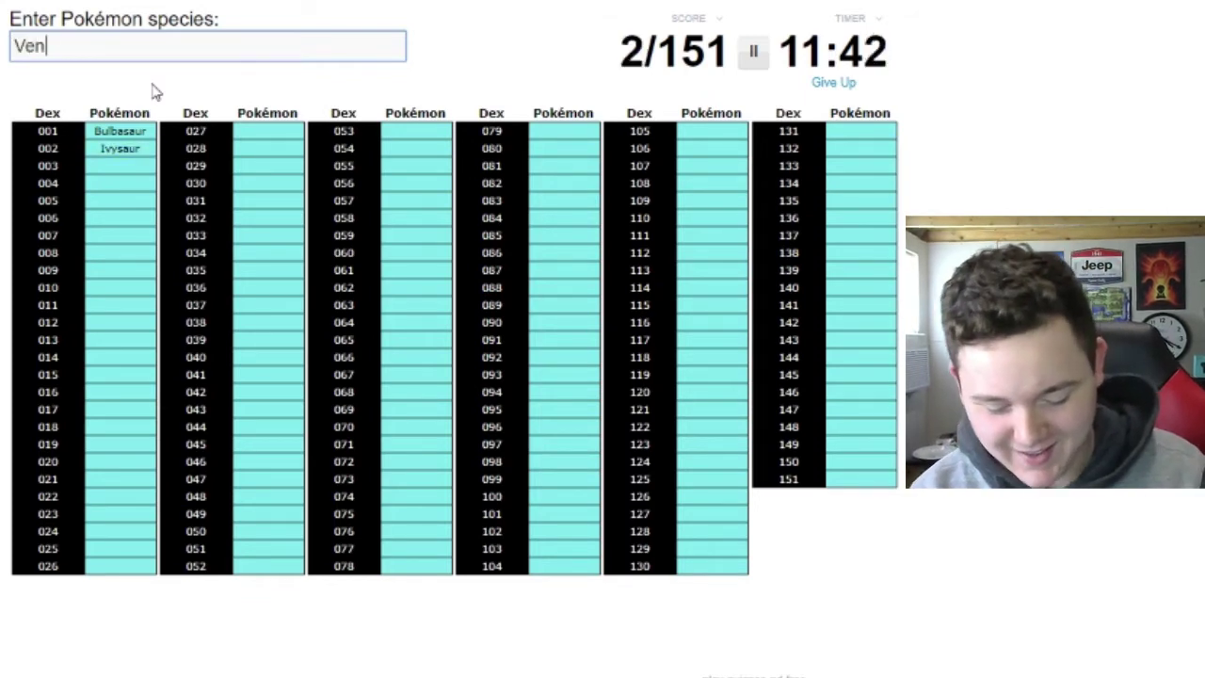
pyautogui.write('asuar')
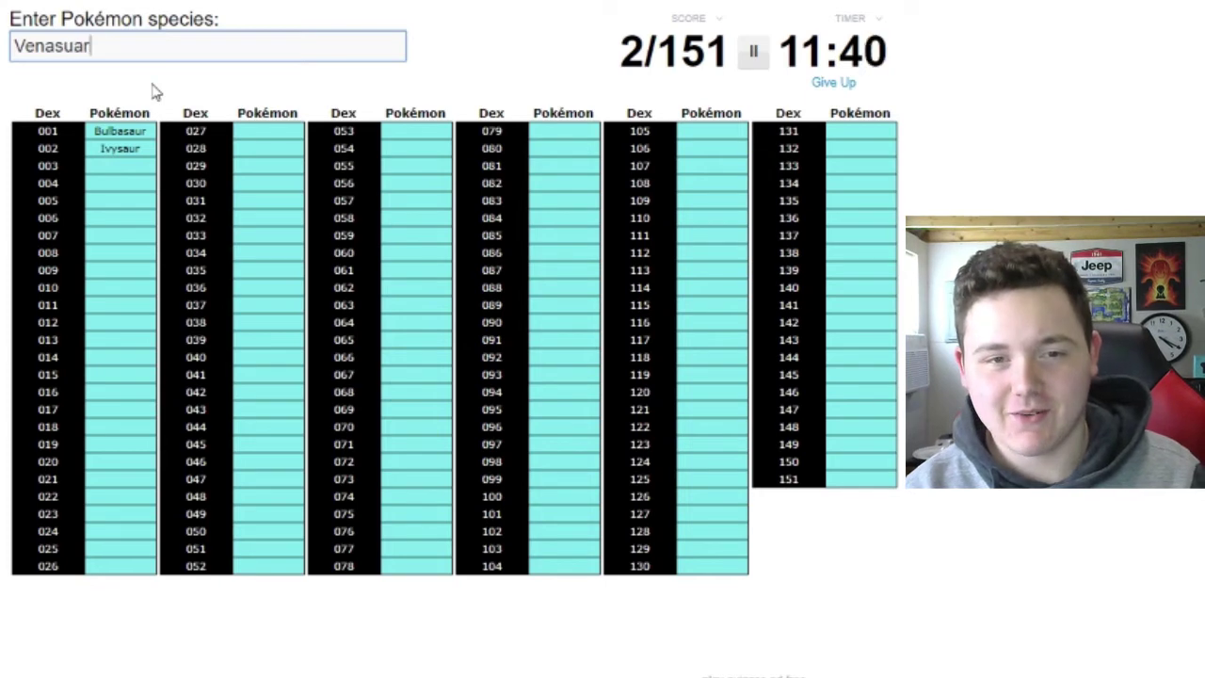
pyautogui.click(54, 45)
pyautogui.press('BackSpace')
pyautogui.write('u')
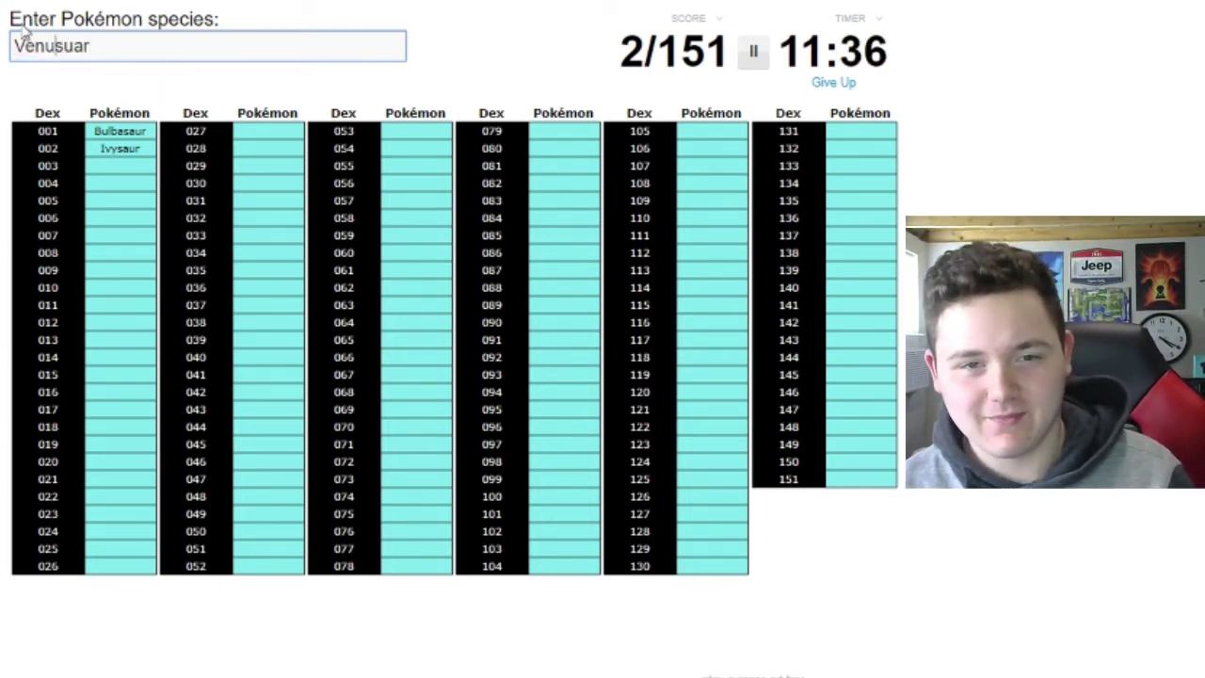
pyautogui.press('BackSpace')
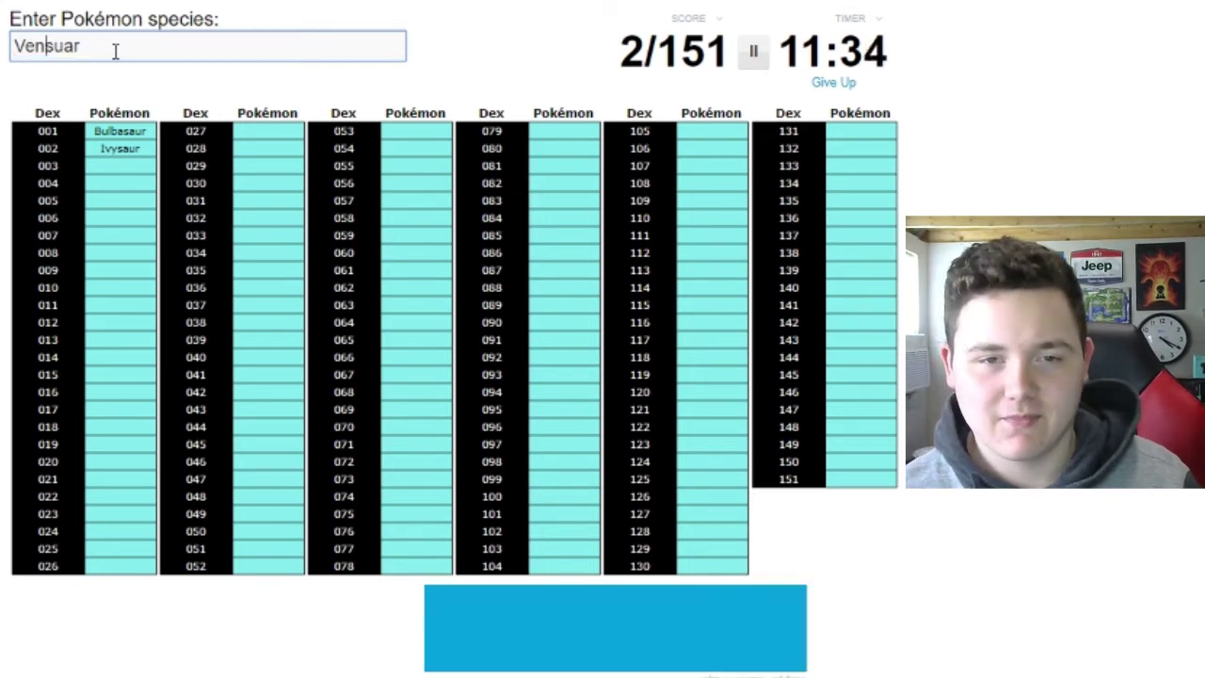
pyautogui.press('BackSpace')
pyautogui.press('BackSpace')
pyautogui.press('BackSpace')
pyautogui.write('r')
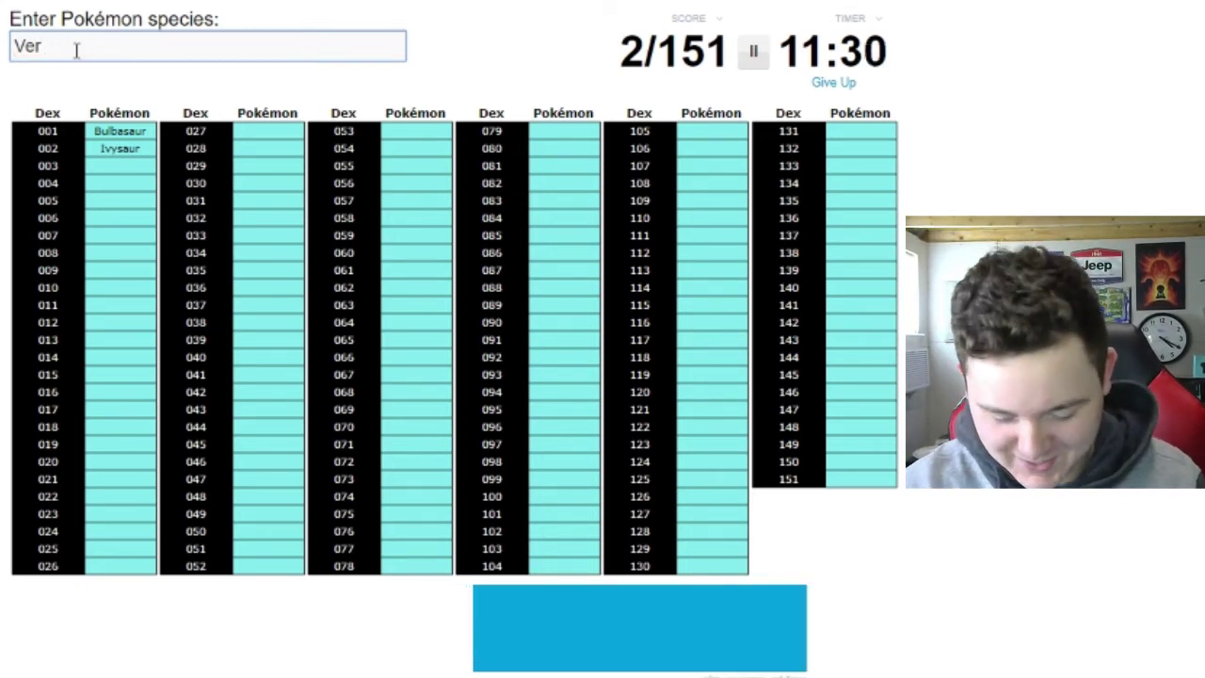
pyautogui.write('nsua')
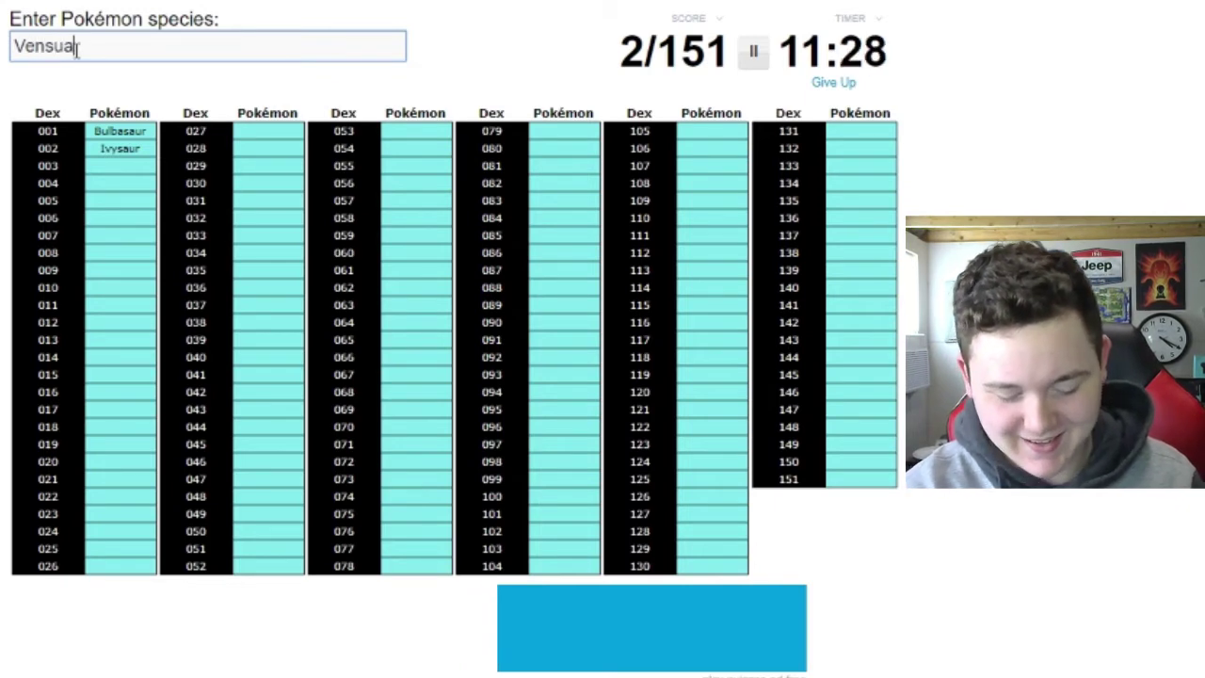
pyautogui.press('BackSpace')
pyautogui.press('BackSpace')
pyautogui.press('BackSpace')
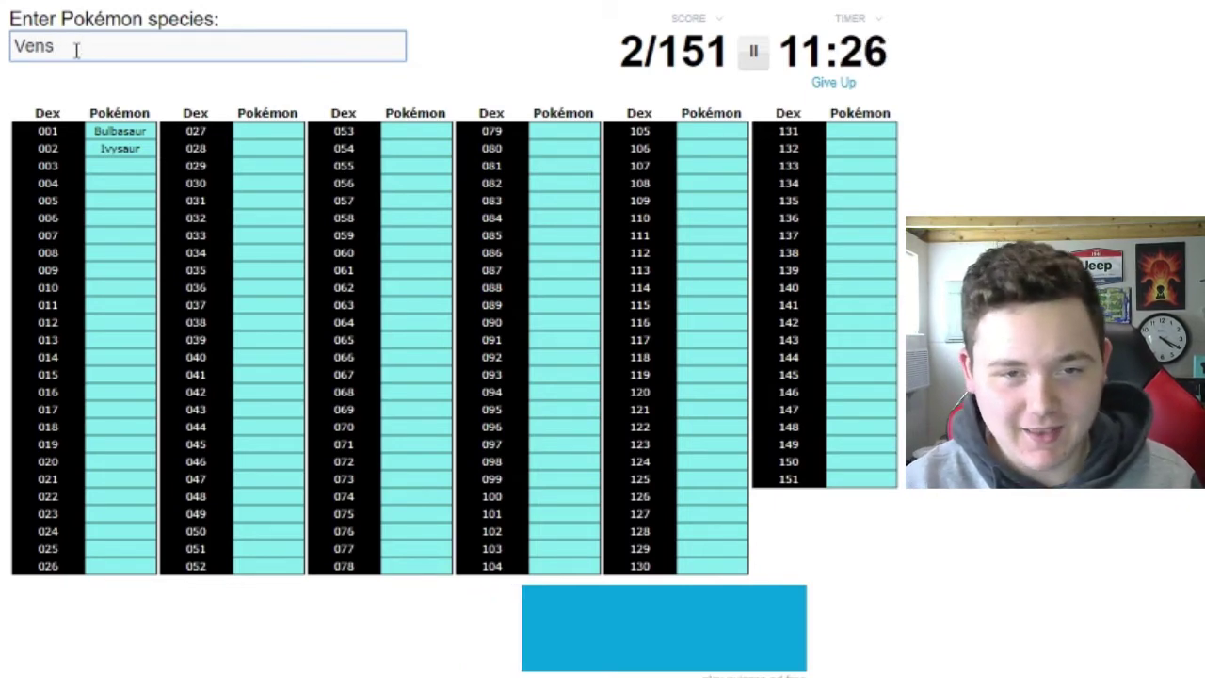
pyautogui.press('BackSpace')
pyautogui.write('isaur')
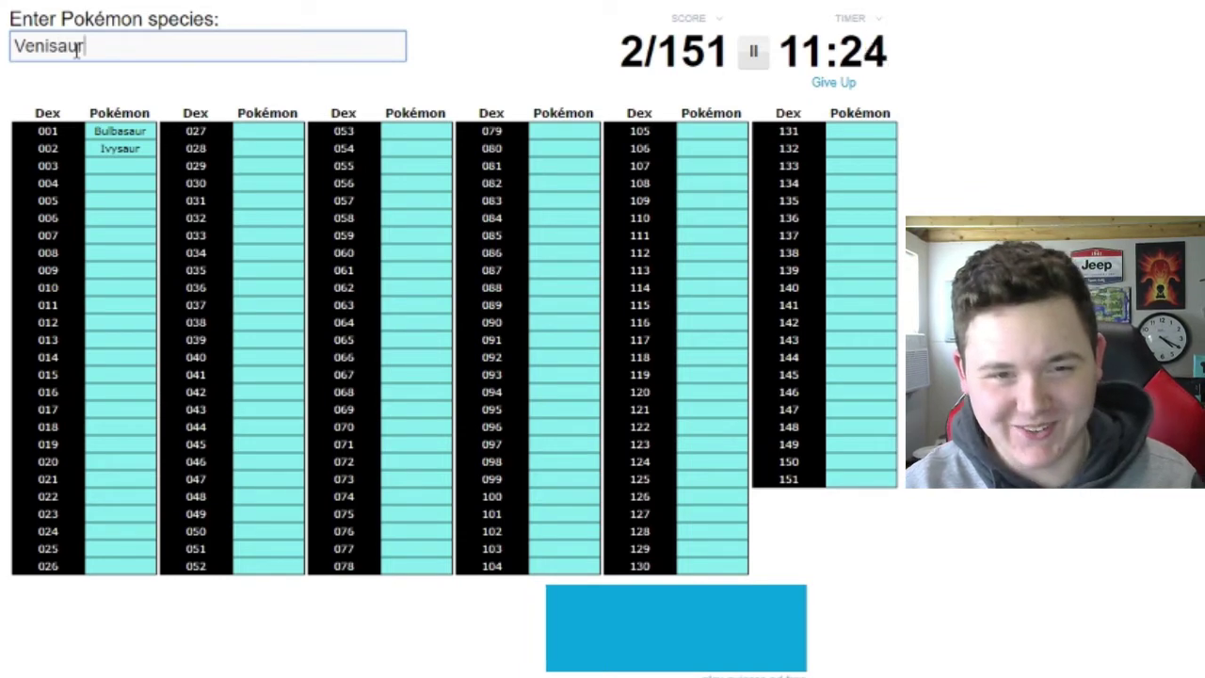
pyautogui.moveTo(78, 47); pyautogui.dragTo(56, 45)
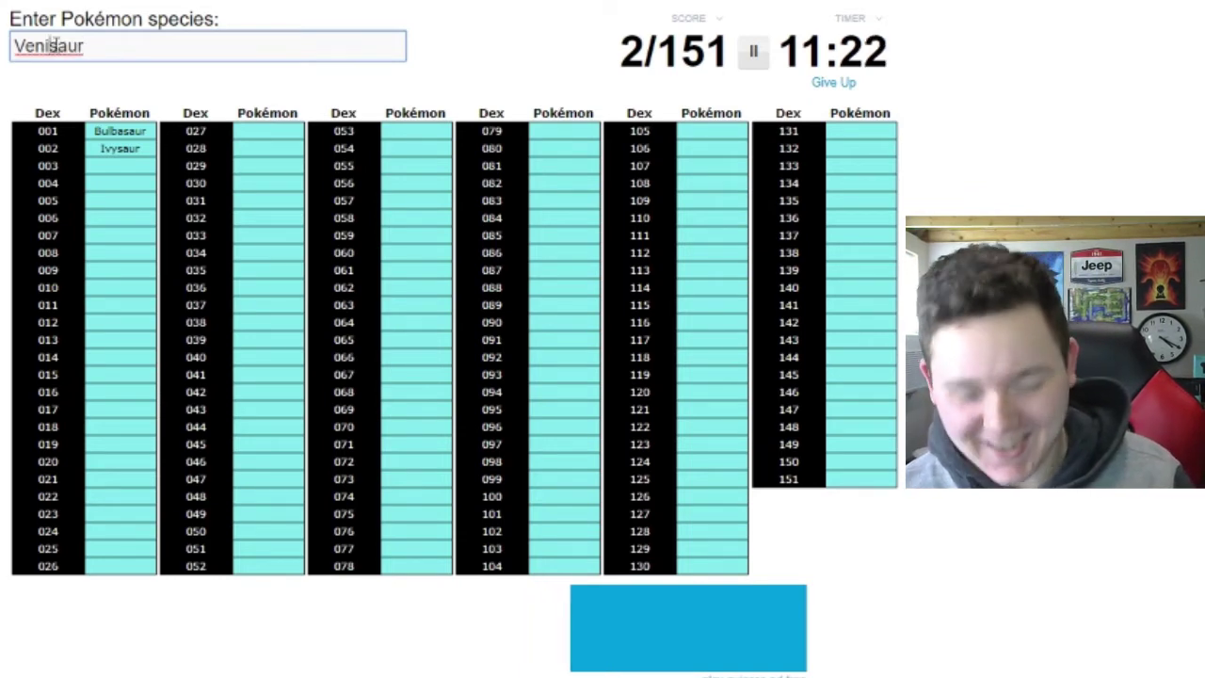
pyautogui.write('u')
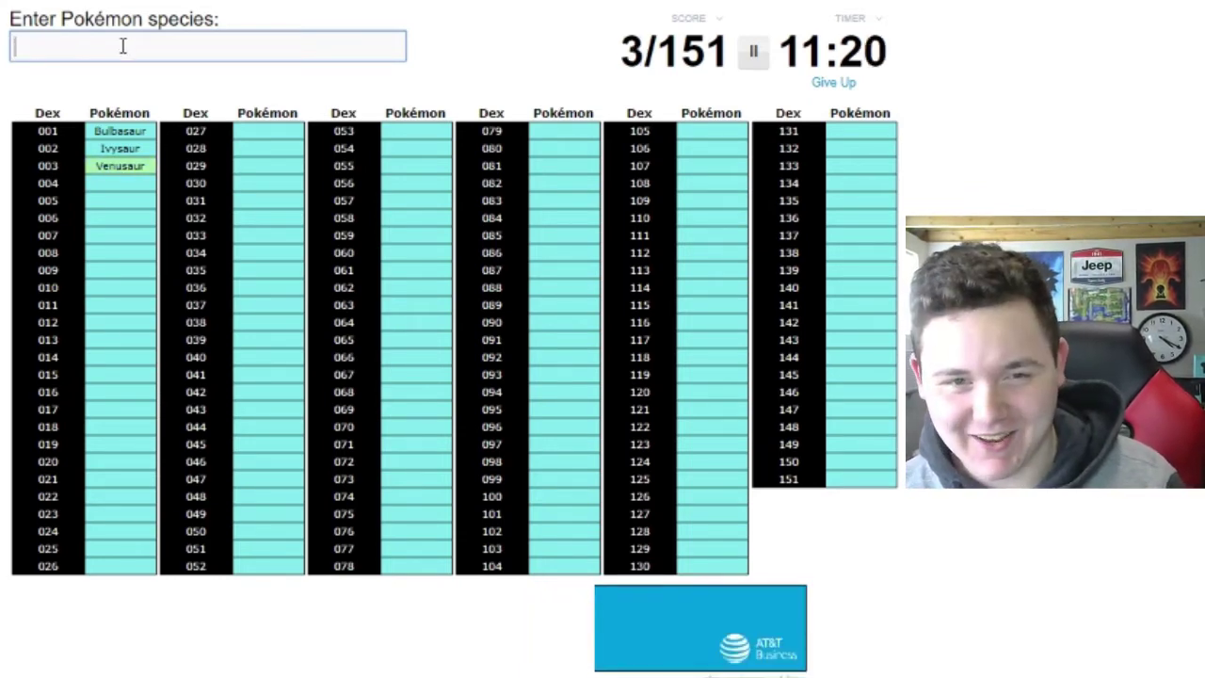
pyautogui.write('charman')
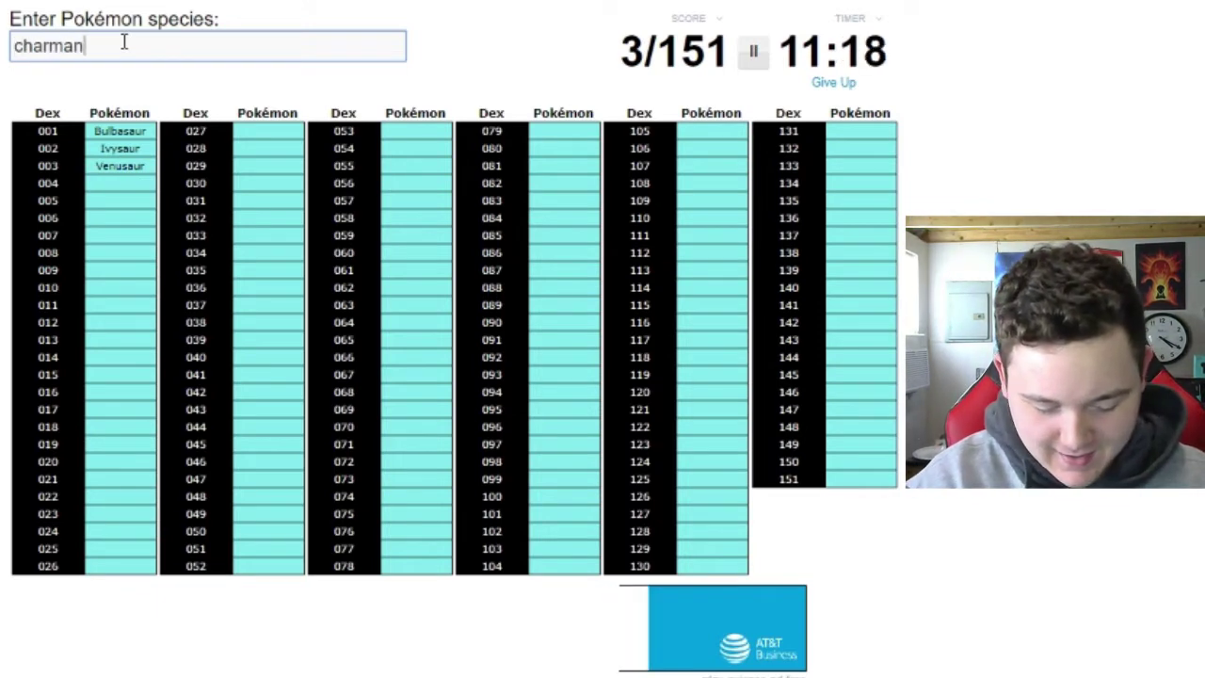
pyautogui.write('dercharmeeoncha')
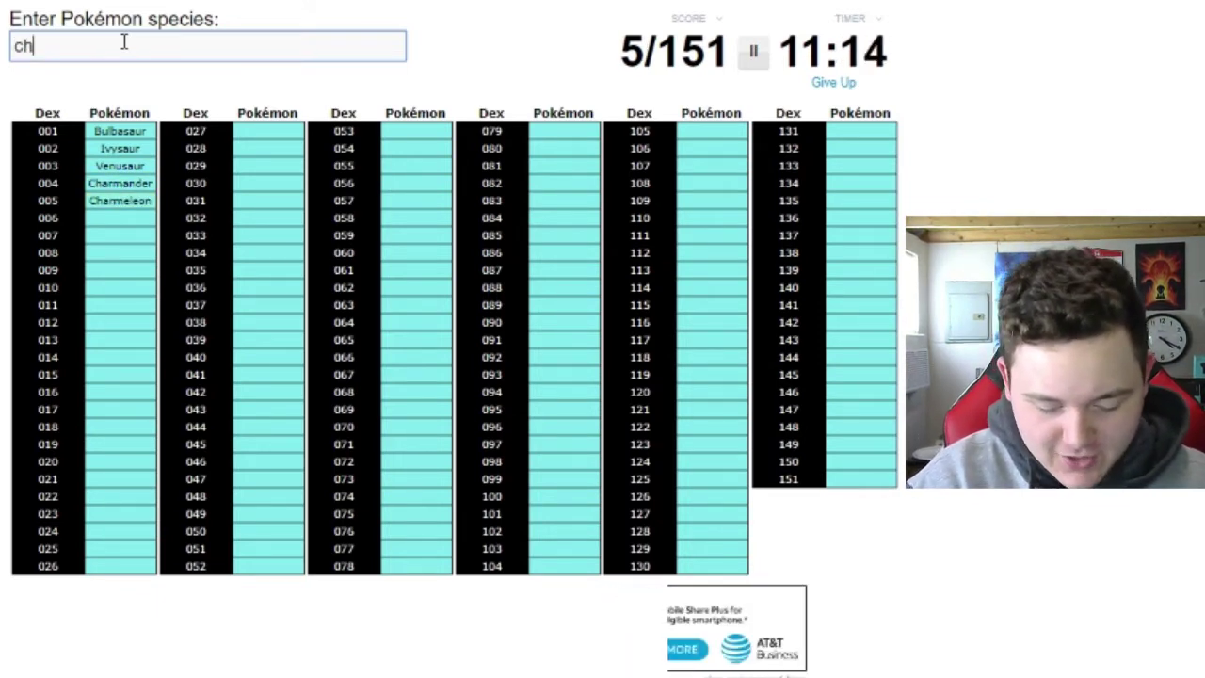
pyautogui.write('zard')
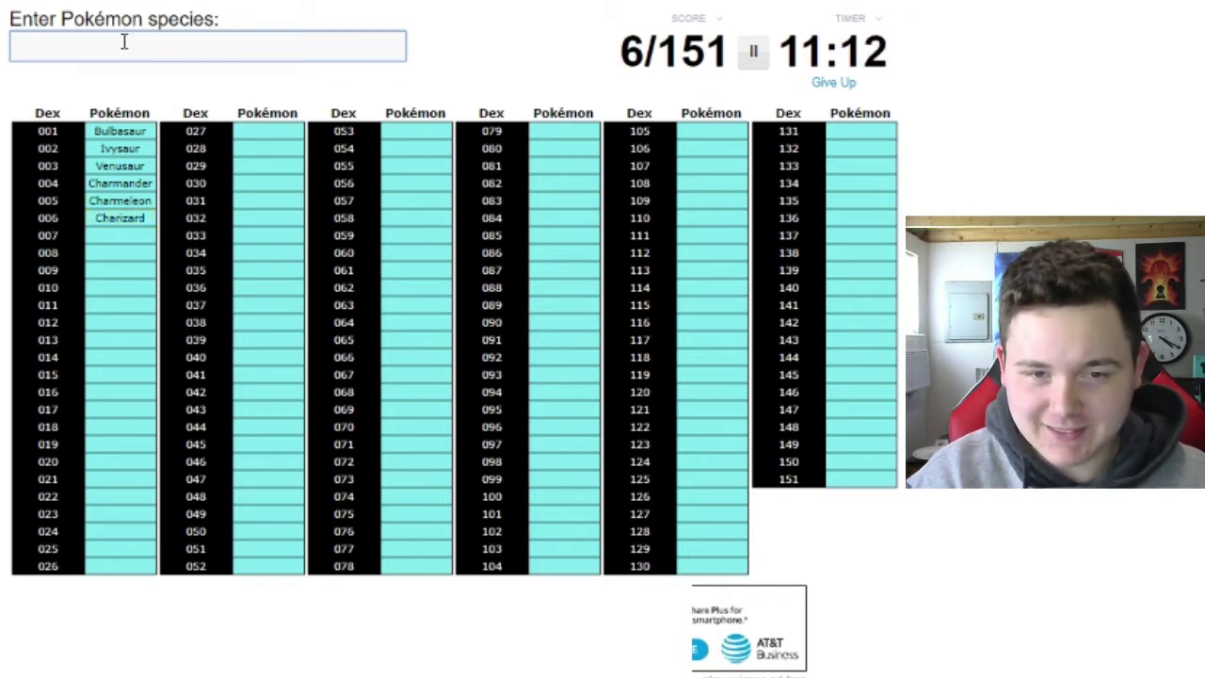
pyautogui.write('ir')
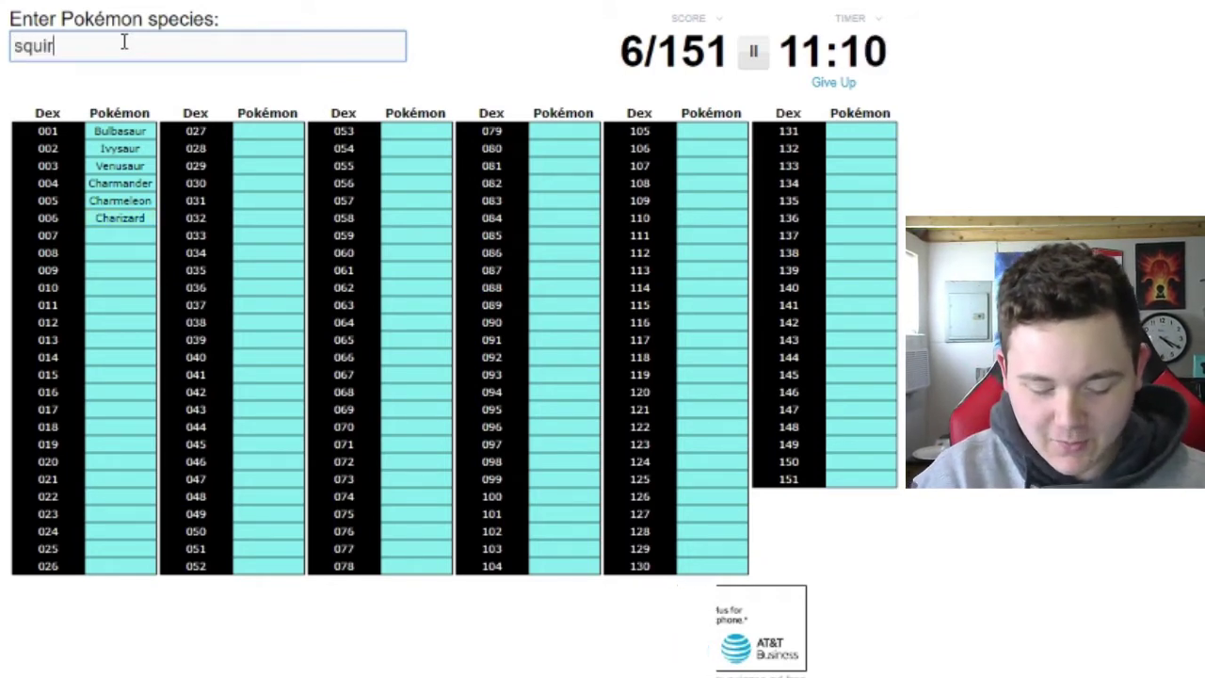
pyautogui.write('tle')
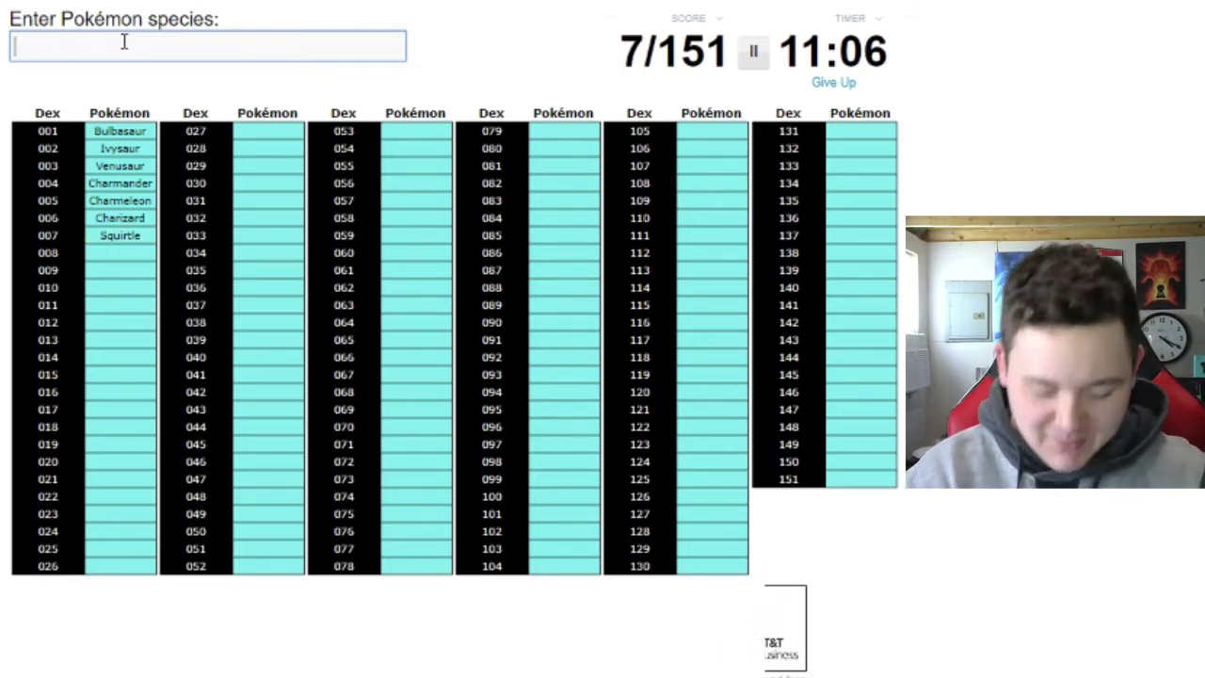
pyautogui.write('wartort')
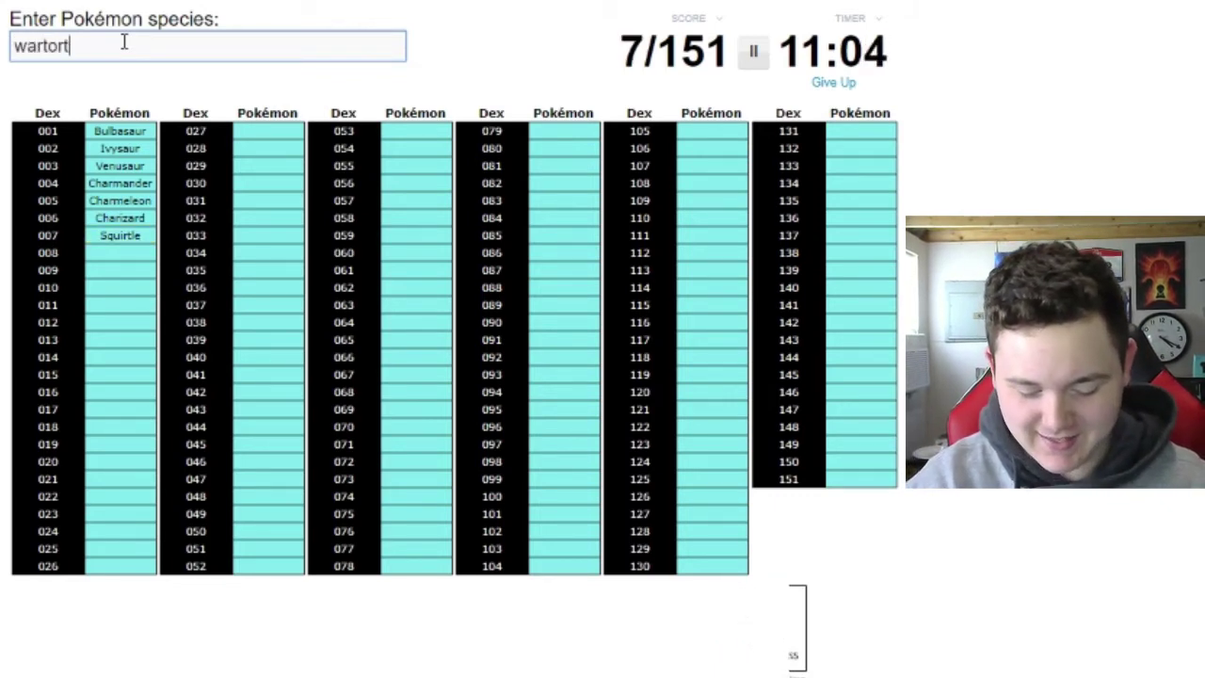
pyautogui.write('leb')
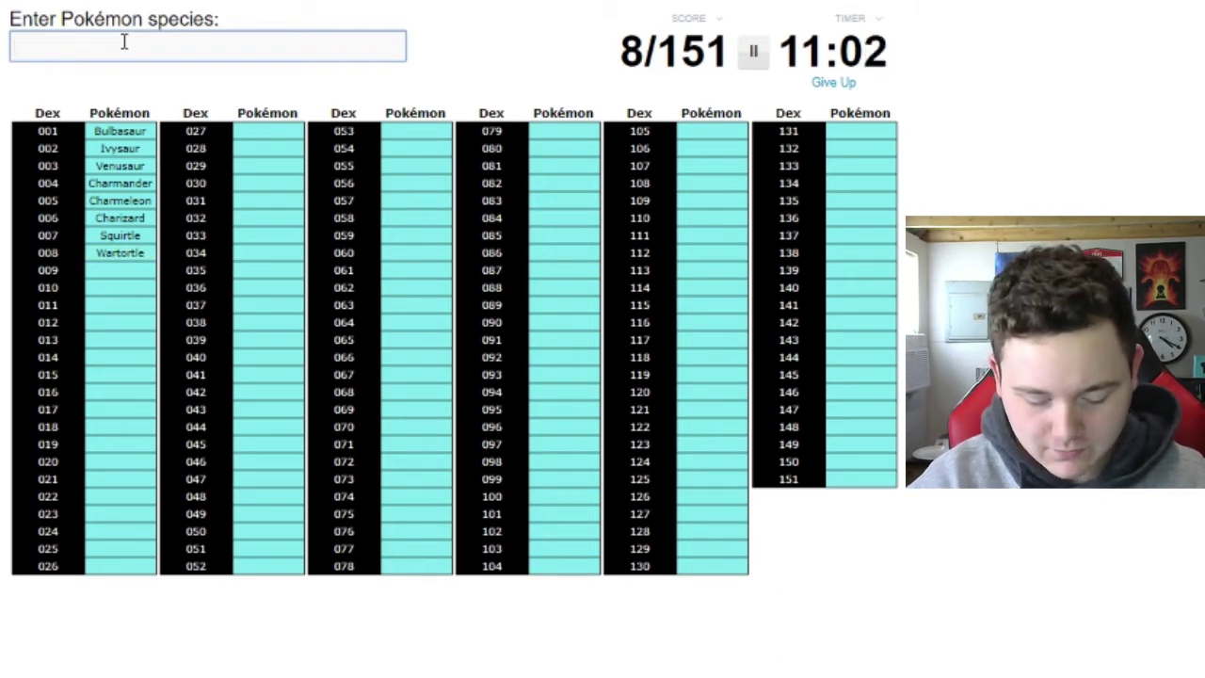
pyautogui.write('lasse')
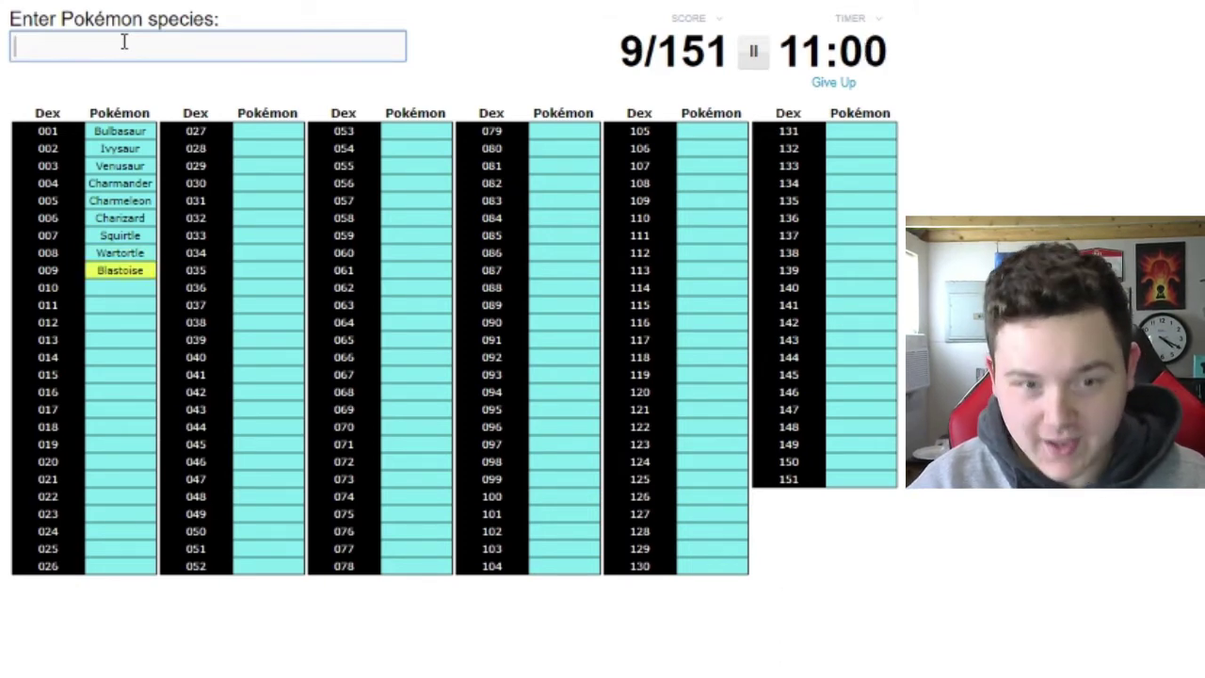
pyautogui.write('mew')
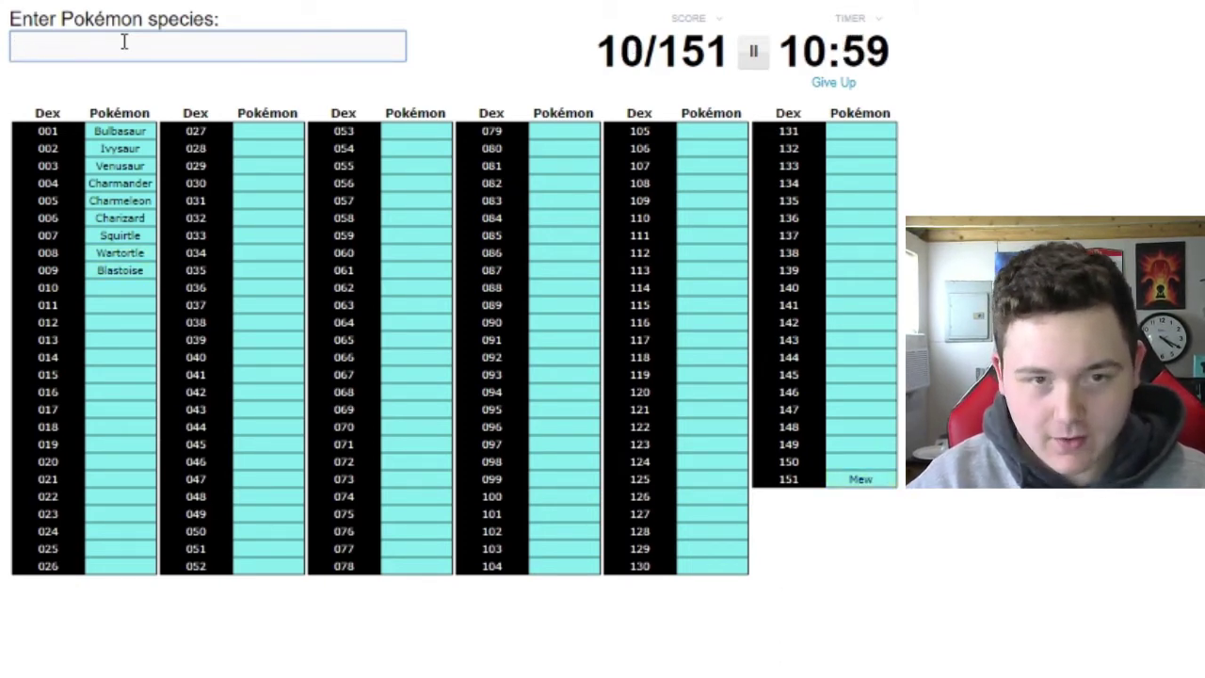
pyautogui.write('wo')
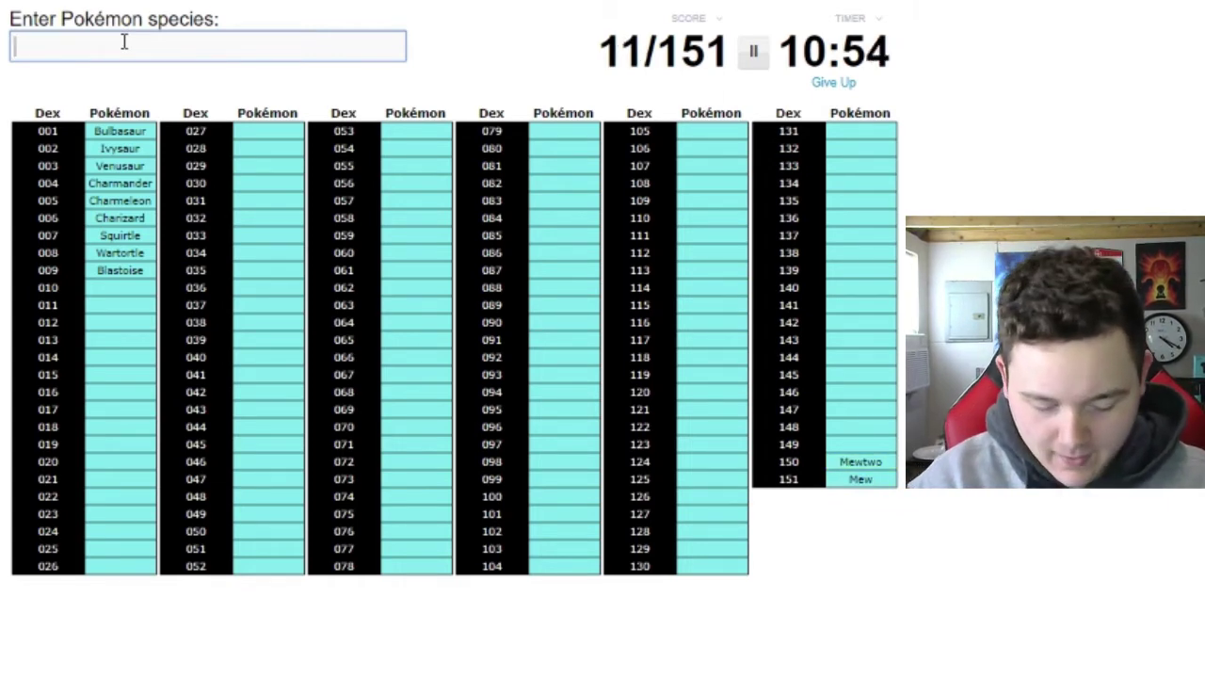
pyautogui.write('edlecatpie')
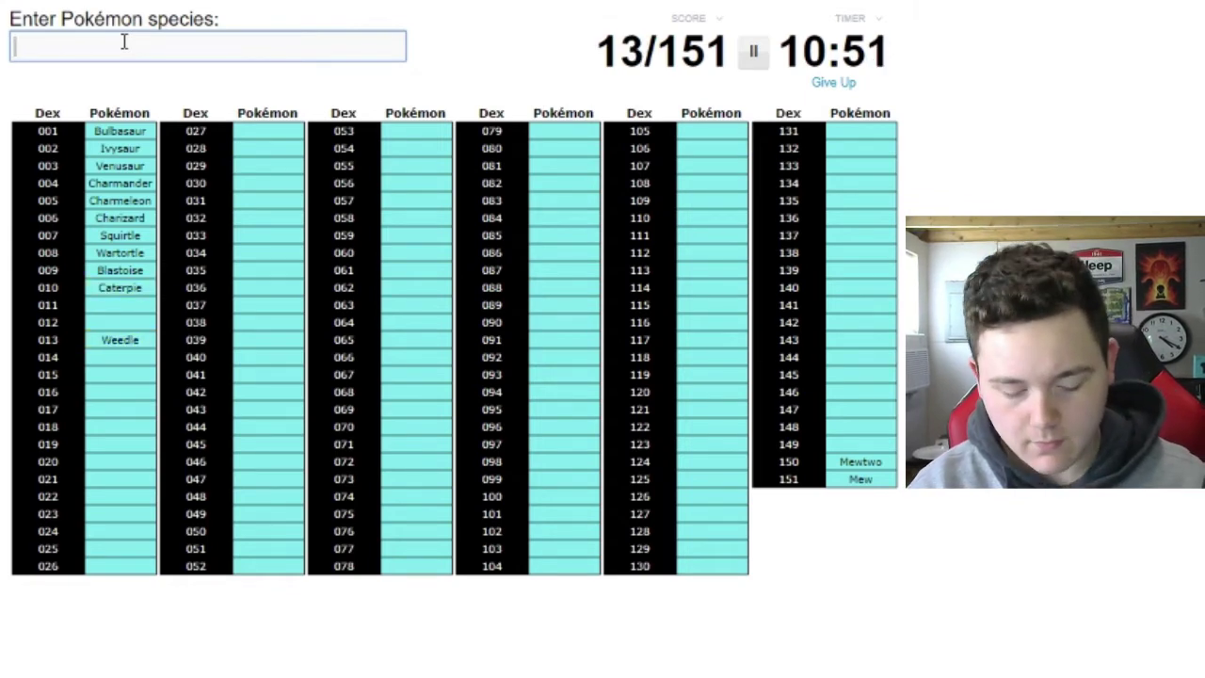
pyautogui.write('pgey')
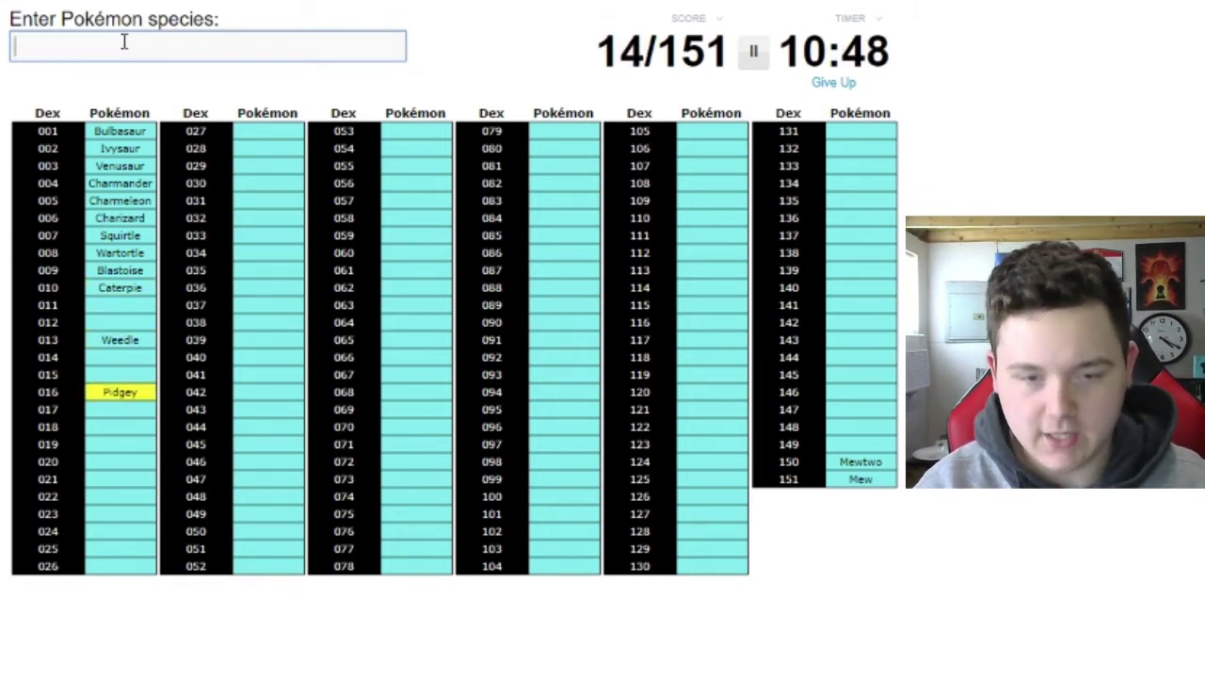
pyautogui.write('geodude')
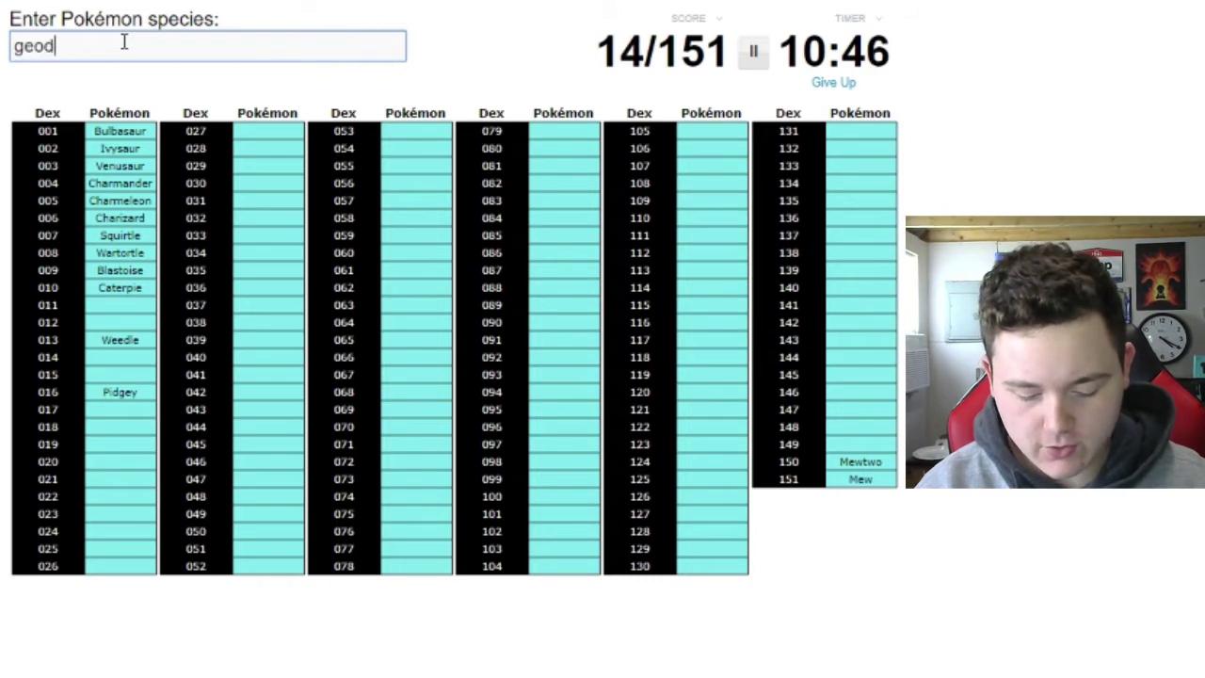
pyautogui.write('ekans')
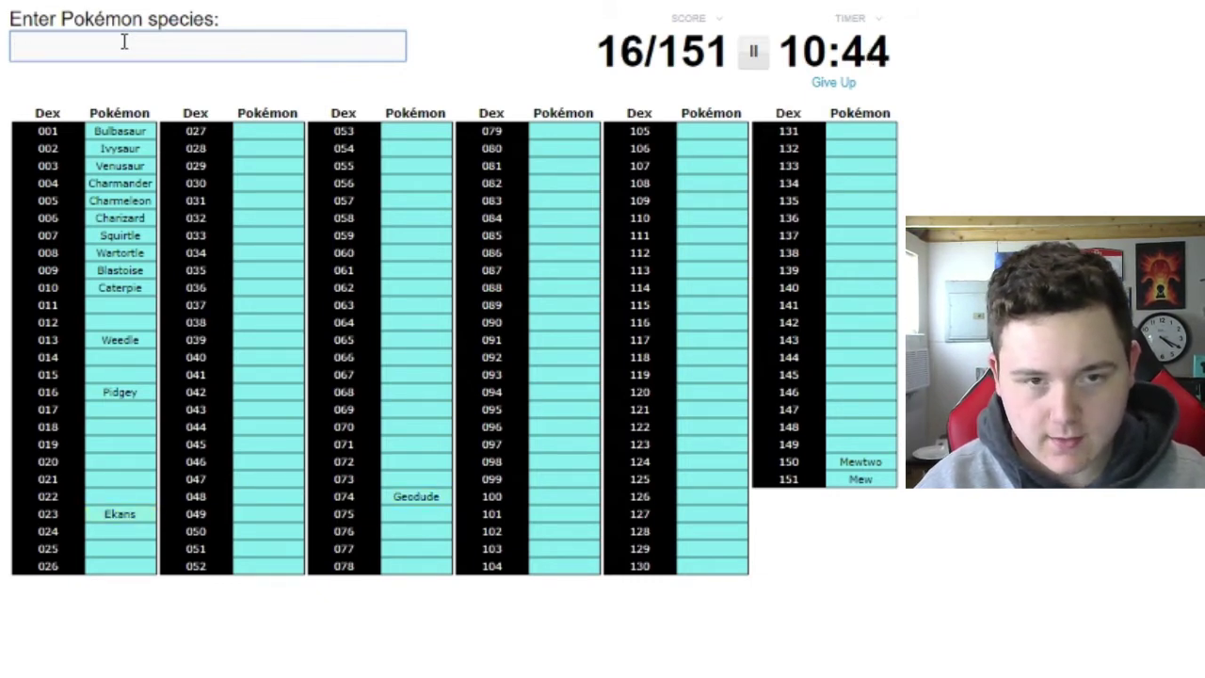
pyautogui.write('pikau')
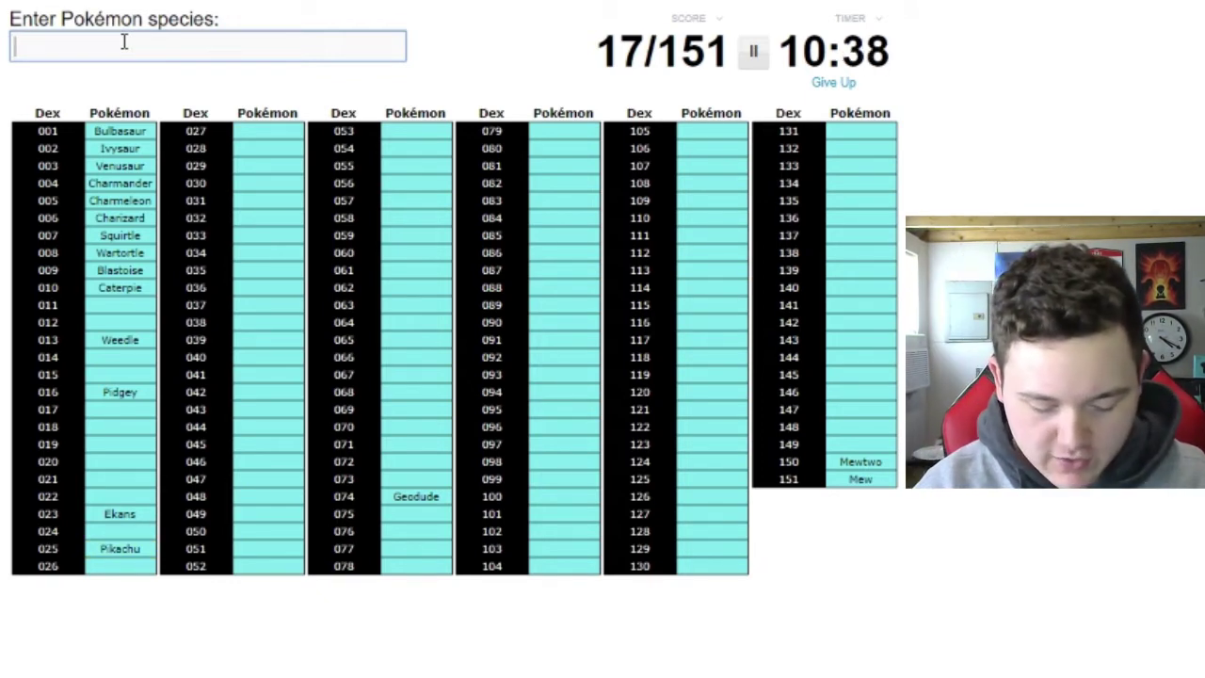
pyautogui.write('art')
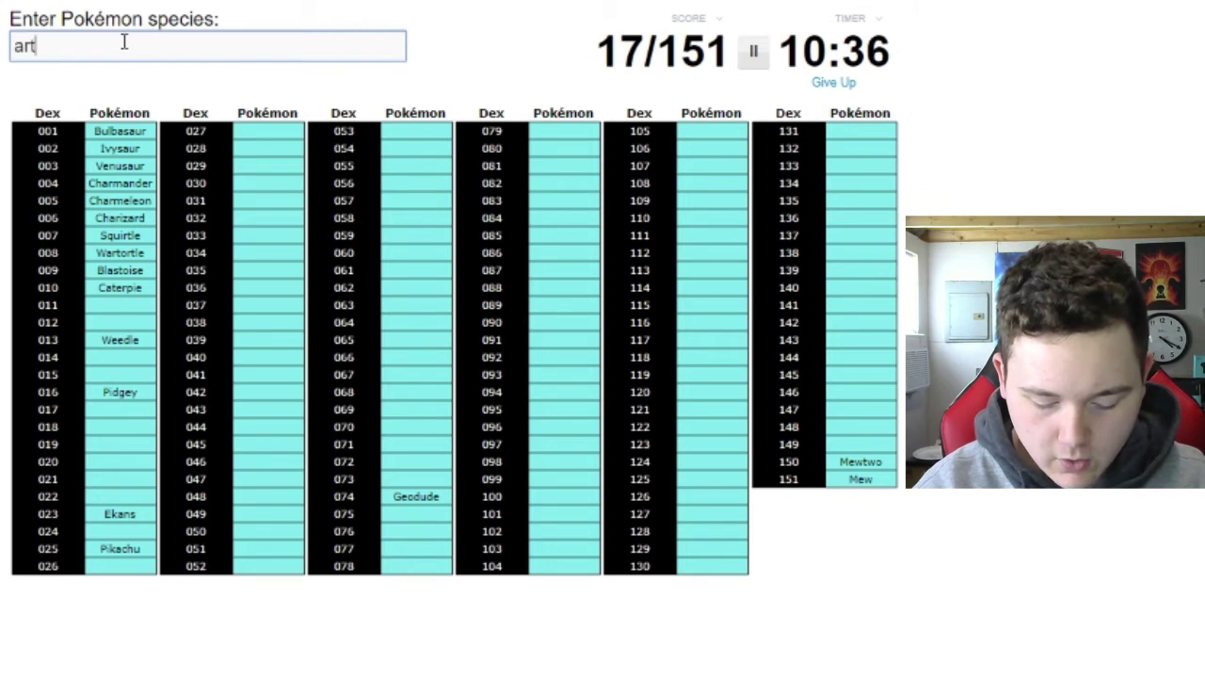
pyautogui.write('no')
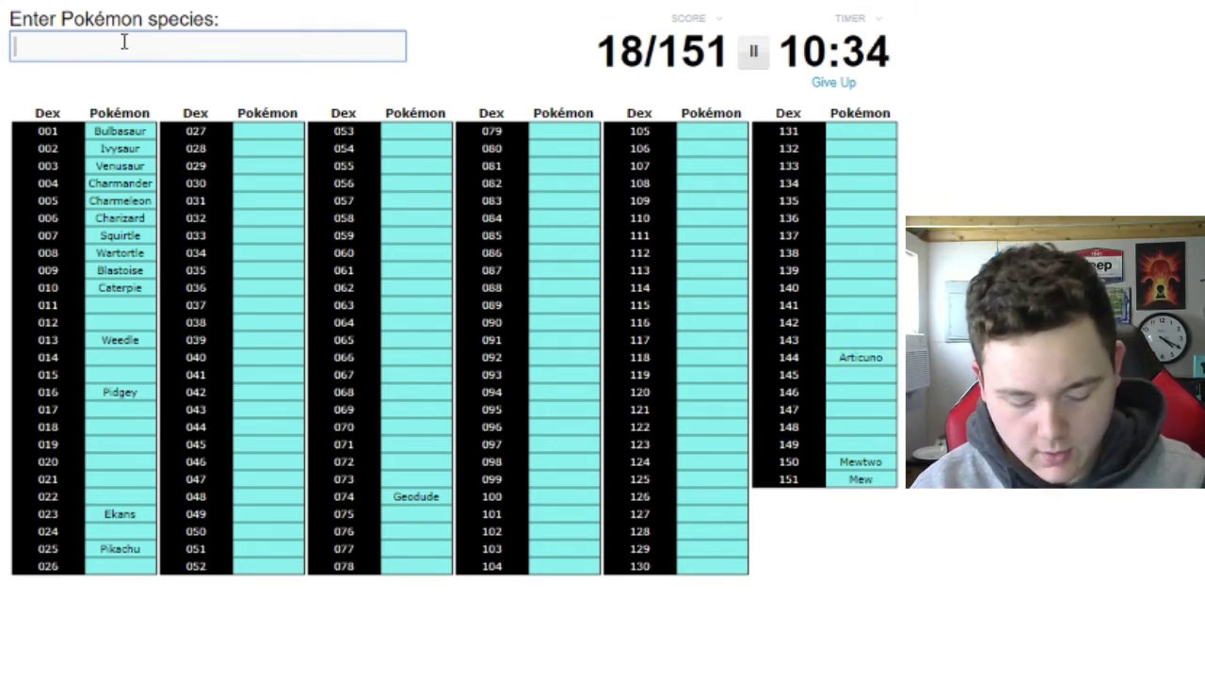
pyautogui.write('apdos')
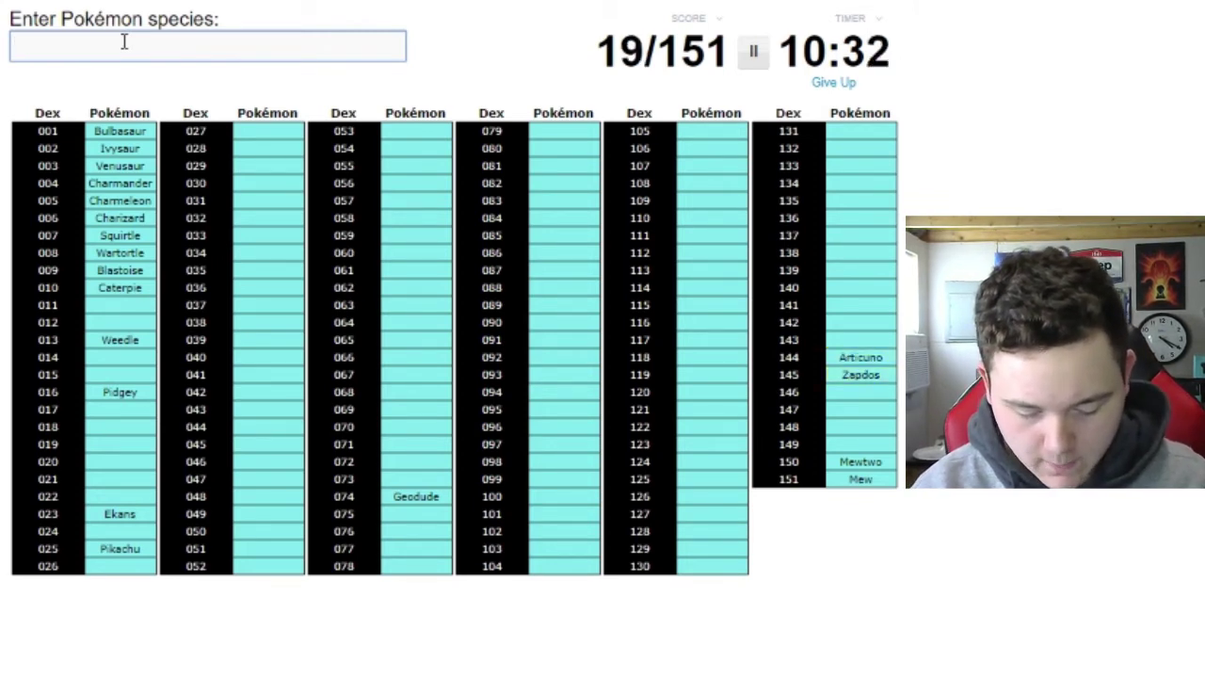
# Enter Mew, Mewtwo, Articuno, Zapdos, Pikachu, Dratini, Chansey and Magmar, fixing stray letters.
pyautogui.press('BackSpace')
pyautogui.write('o')
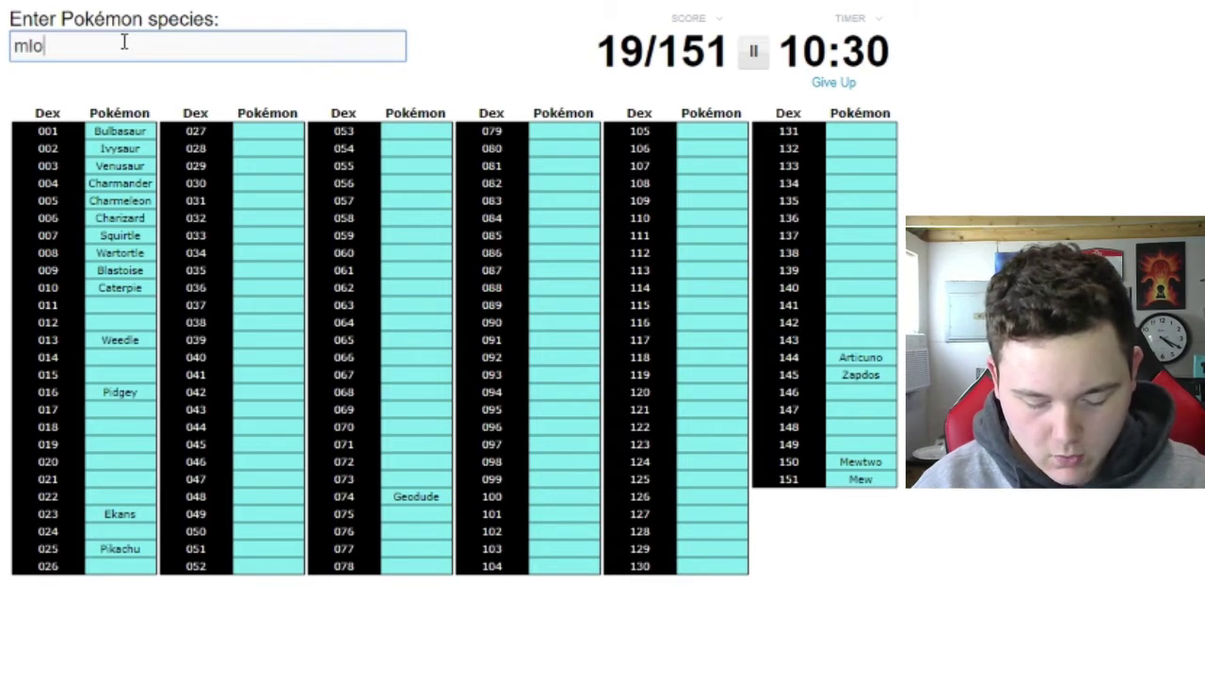
pyautogui.press('BackSpace')
pyautogui.write('oltres')
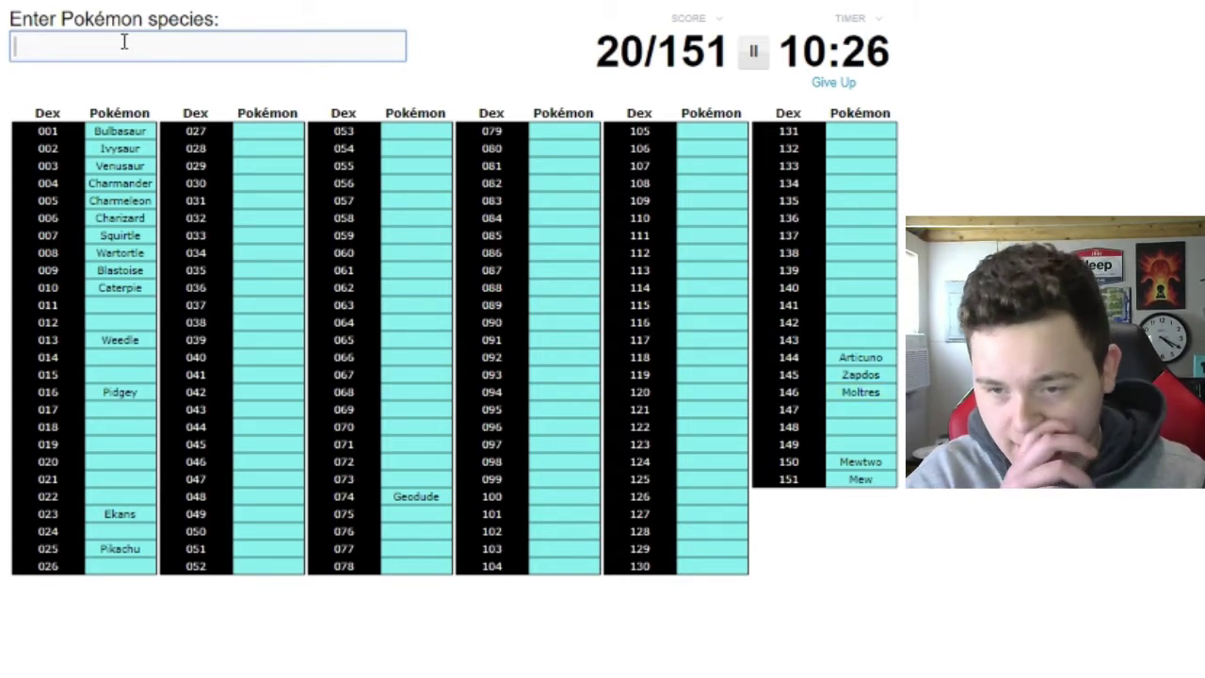
pyautogui.write('dratib')
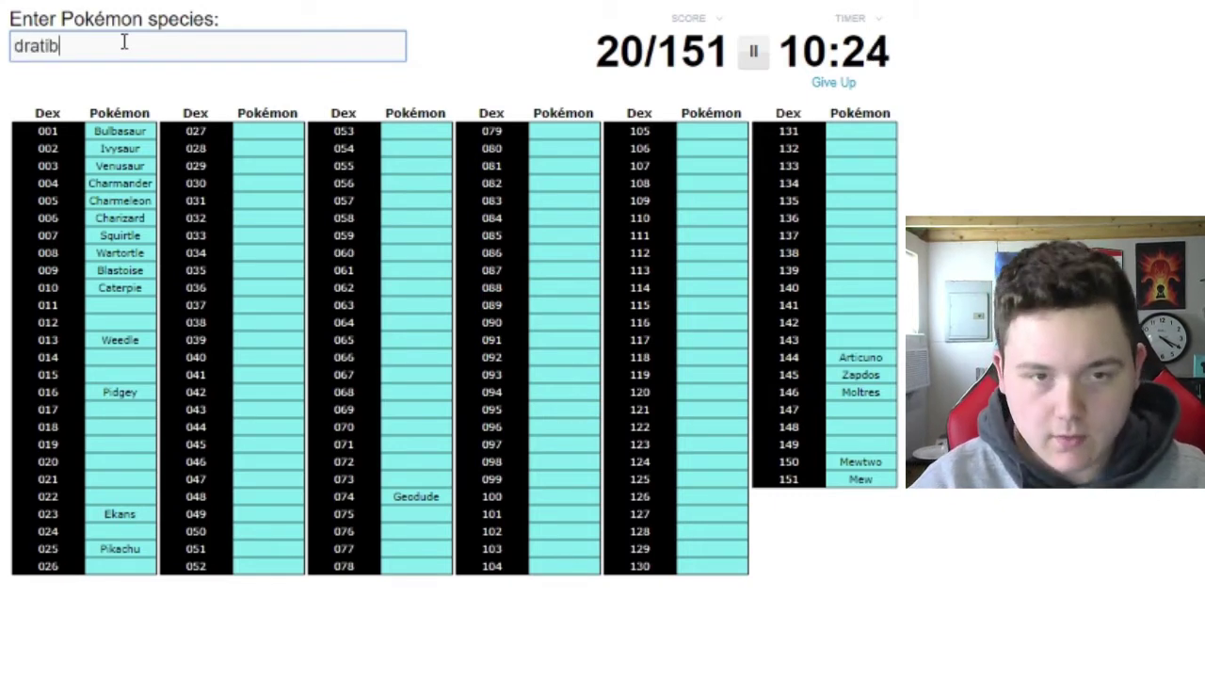
pyautogui.press('BackSpace')
pyautogui.write('ni')
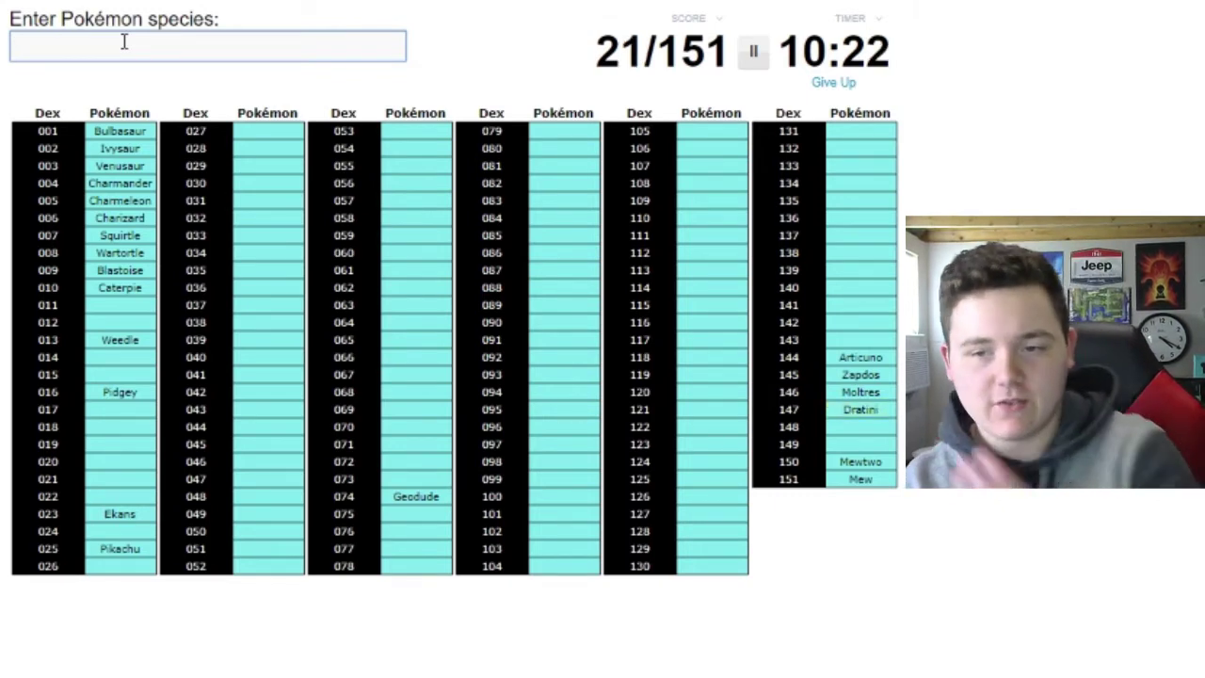
pyautogui.write('po')
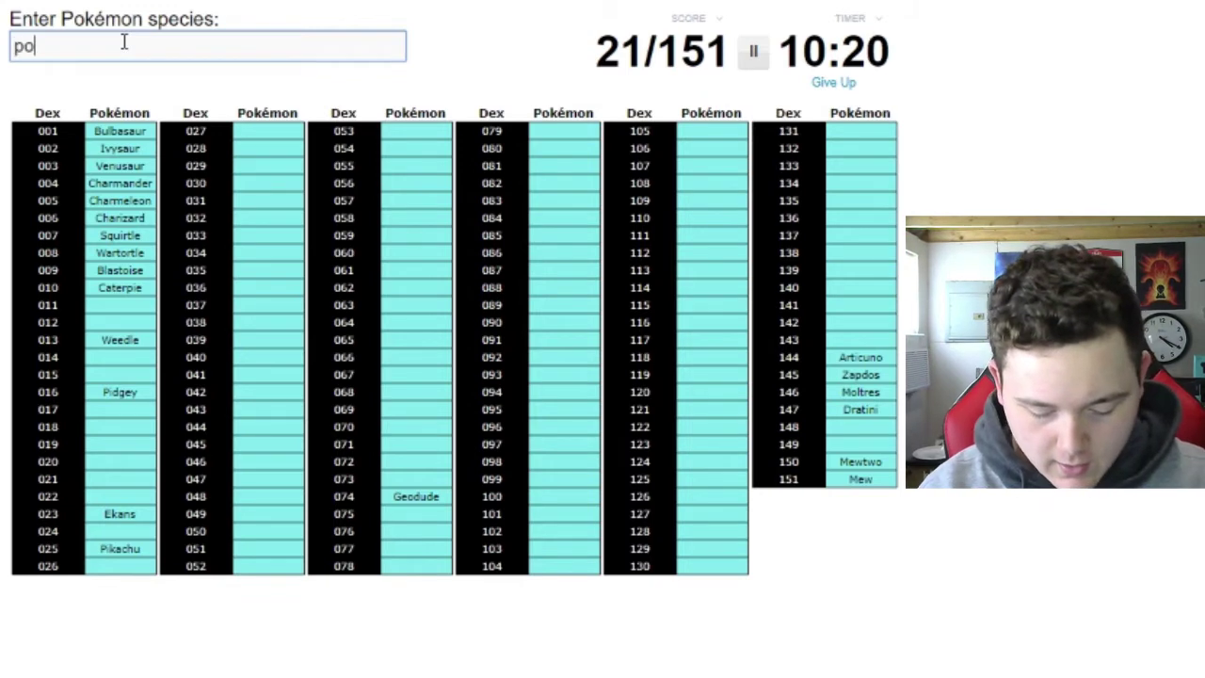
pyautogui.press('BackSpace')
pyautogui.write('ir')
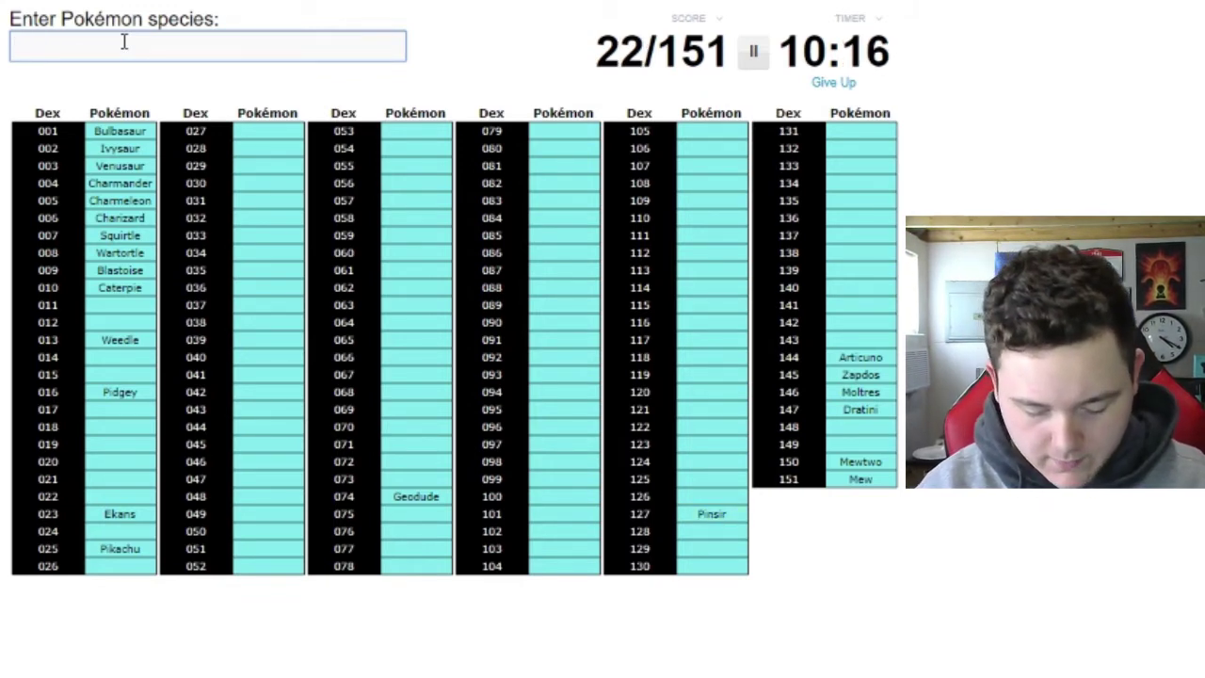
pyautogui.write('hanss')
pyautogui.press('BackSpace')
pyautogui.write('ey')
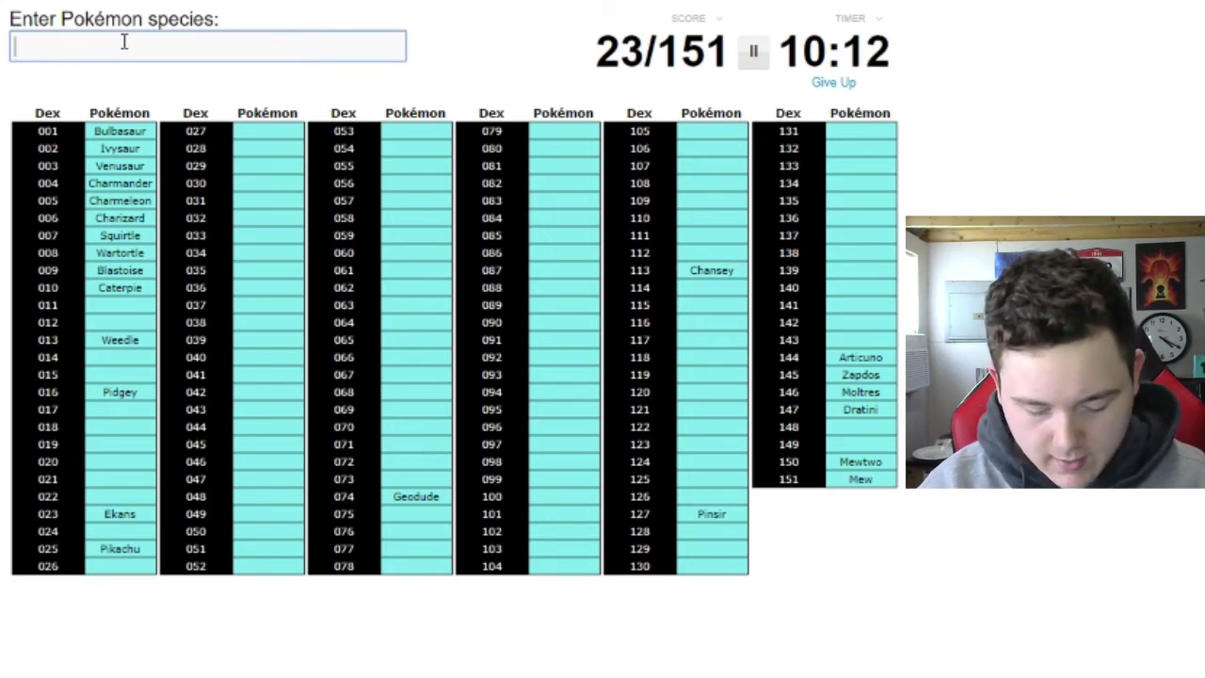
pyautogui.write('magmae')
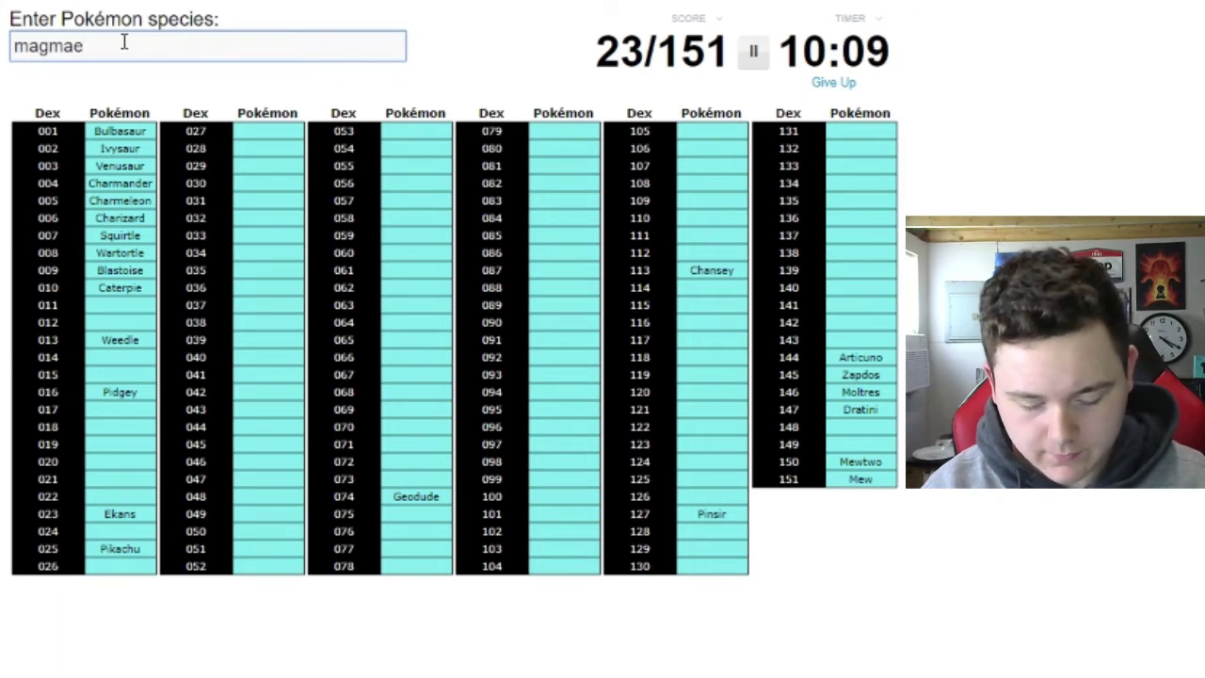
pyautogui.press('BackSpace')
pyautogui.write('r')
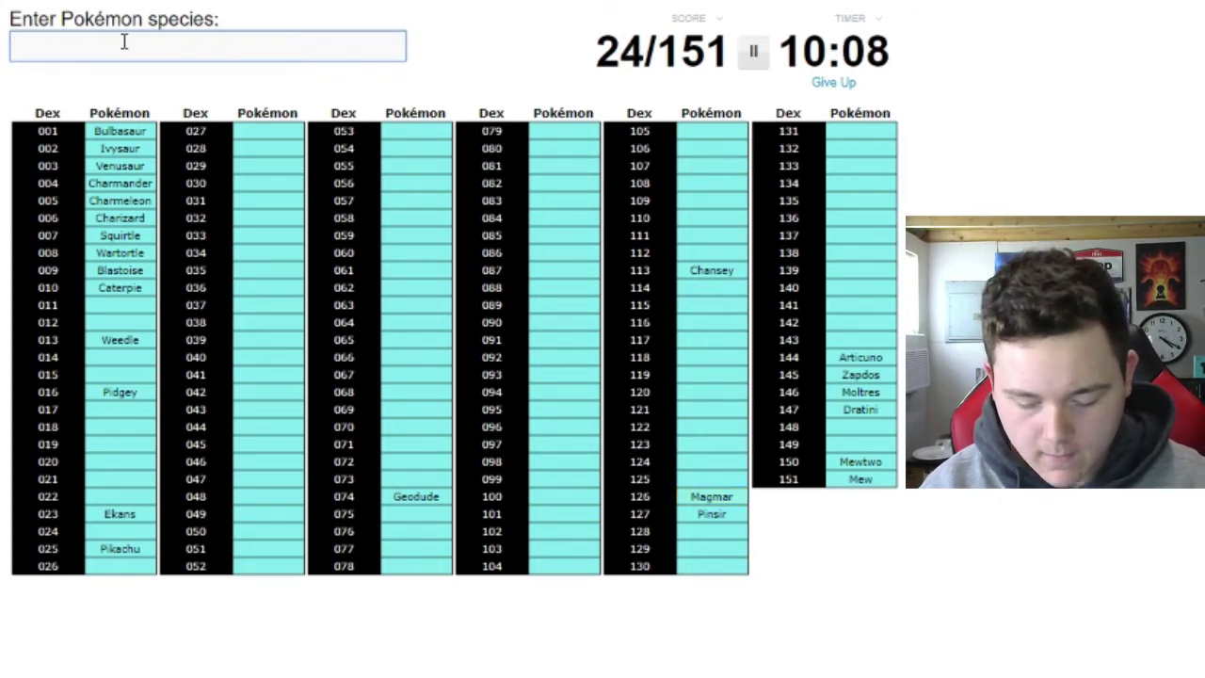
pyautogui.write('olig')
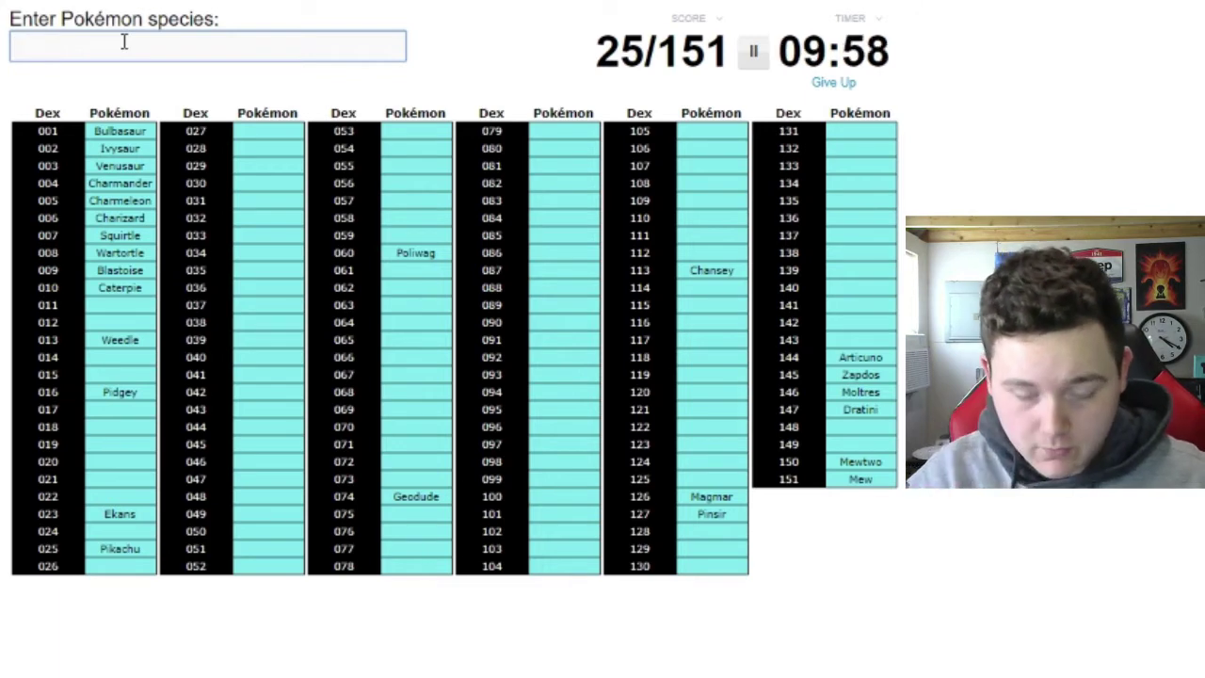
pyautogui.write('metap')
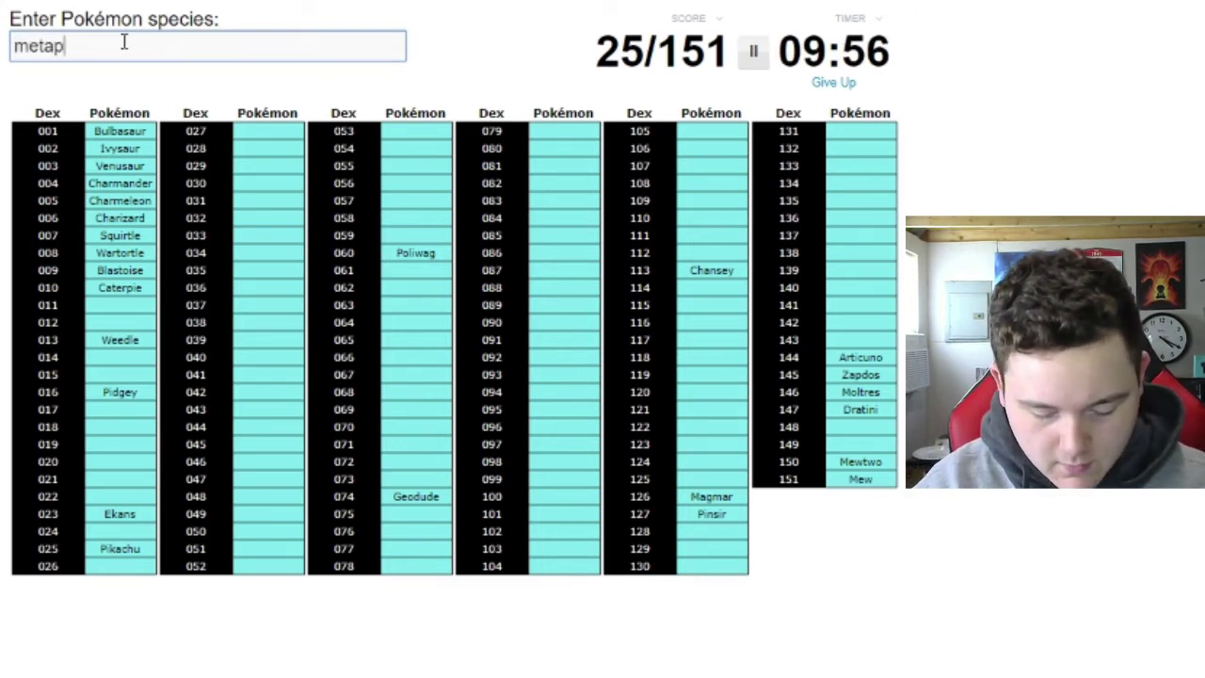
pyautogui.write('od')
pyautogui.write('ut')
pyautogui.write('re')
# Correct the Butterfree typo while entering Beedrill, Kakuna, Rattata and Raticate.
pyautogui.press('BackSpace')
pyautogui.write('free')
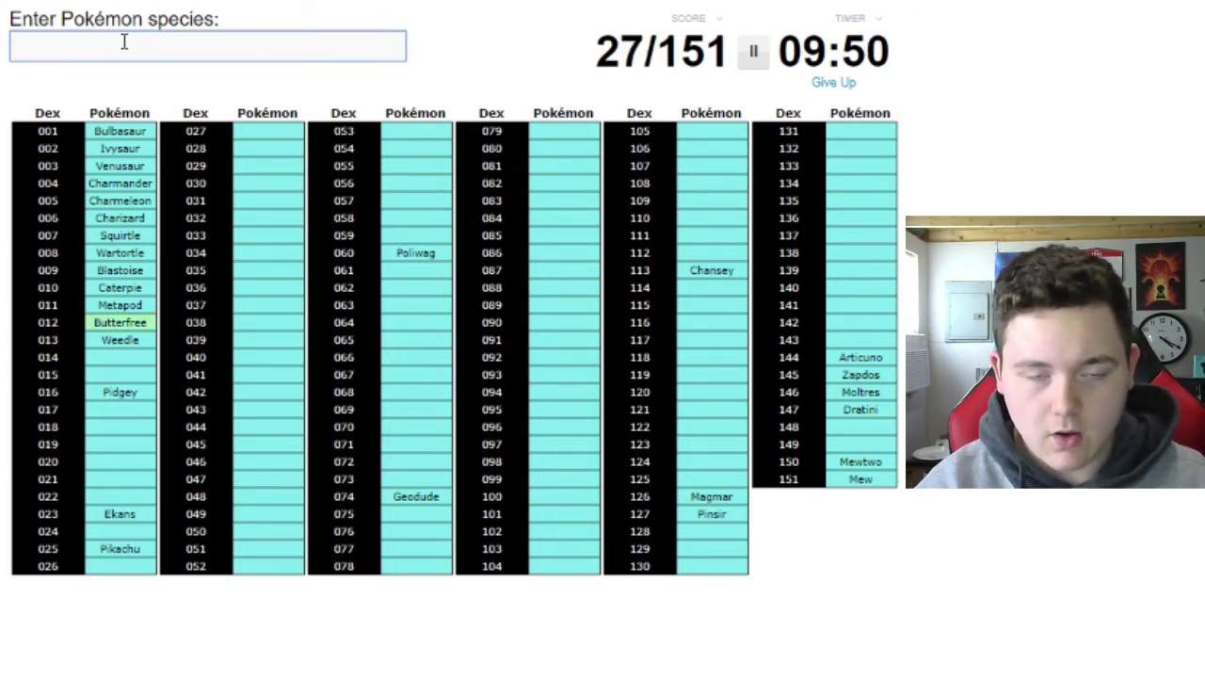
pyautogui.write('beddrill')
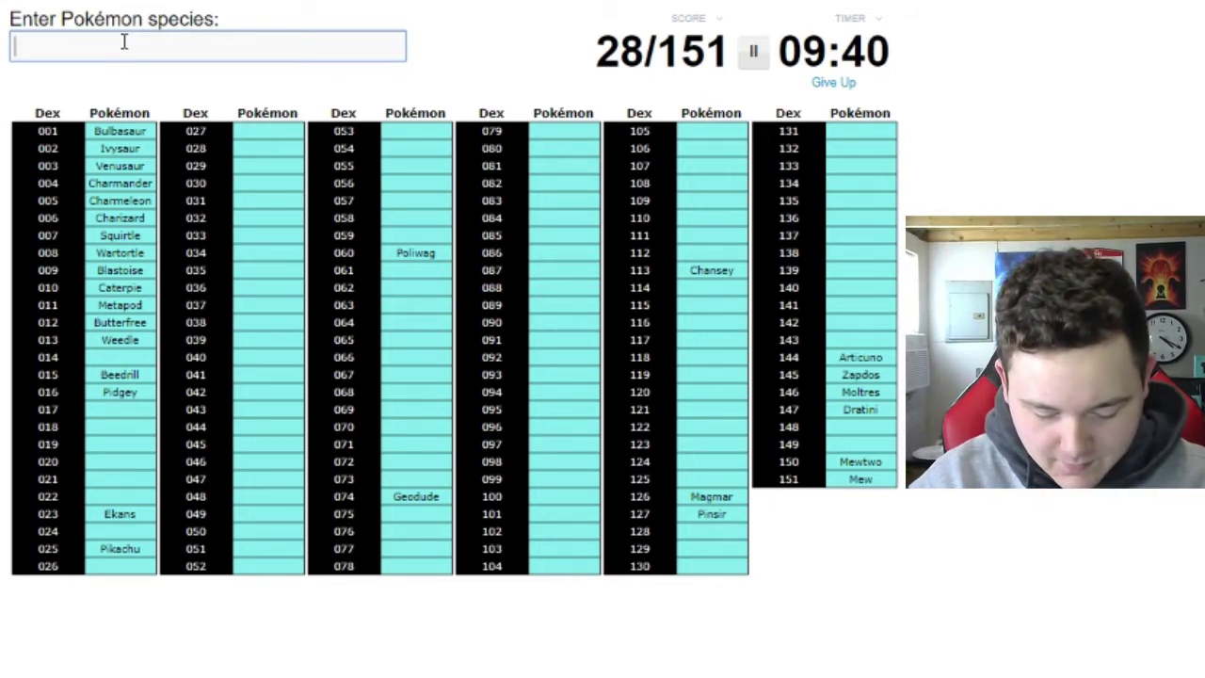
pyautogui.write('kakunarattaata')
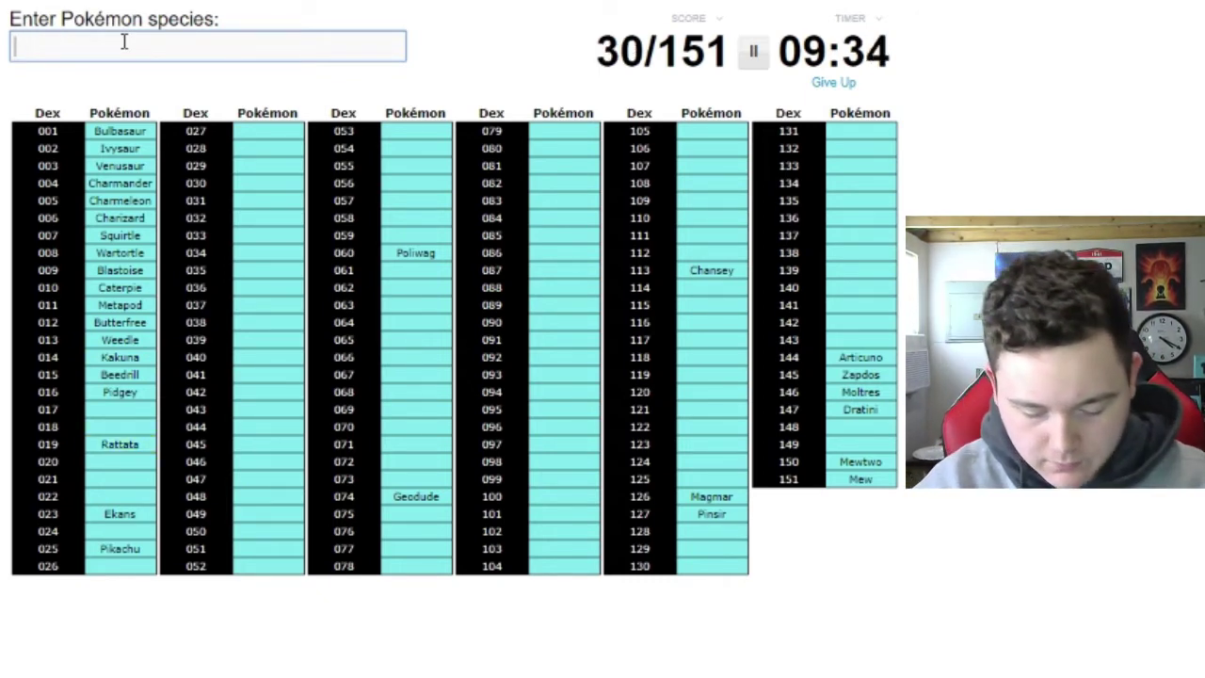
pyautogui.write('dgeot')
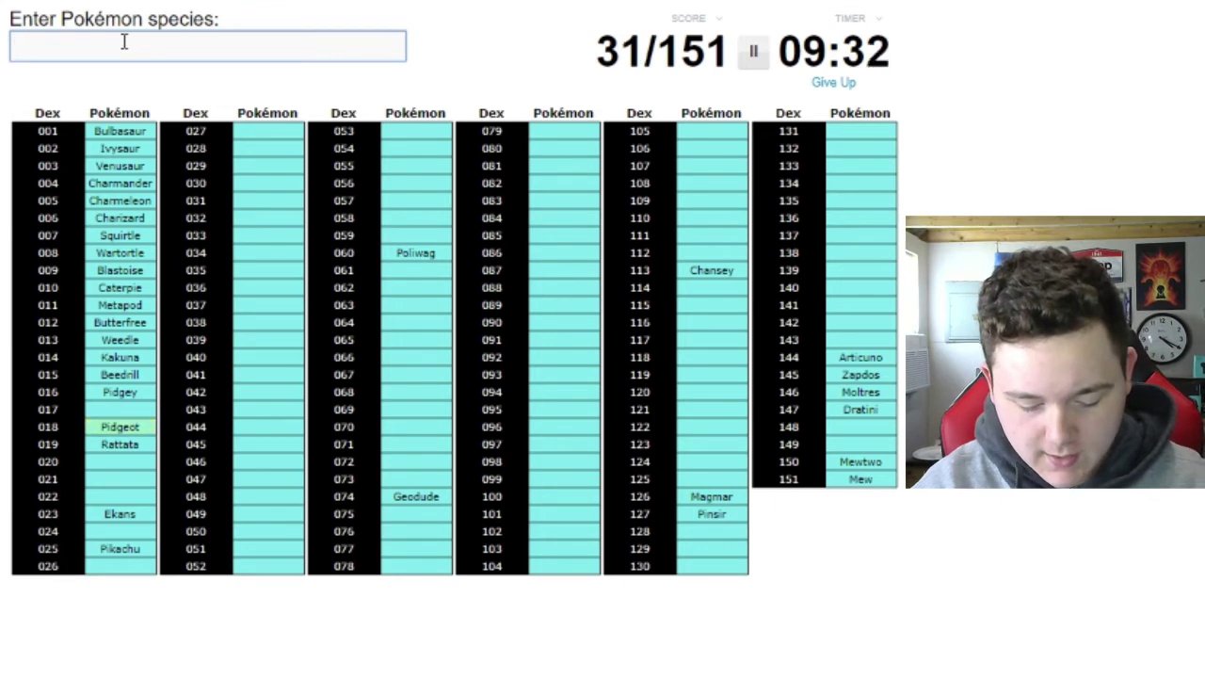
pyautogui.write('dgeott')
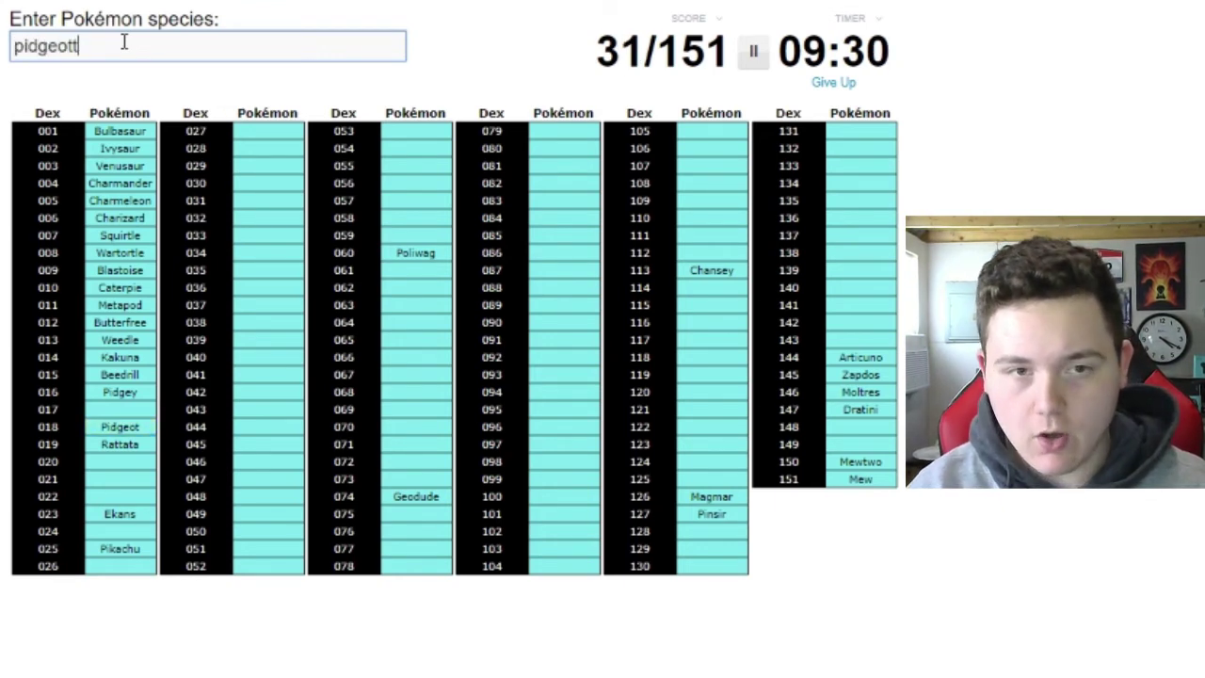
pyautogui.write('o')
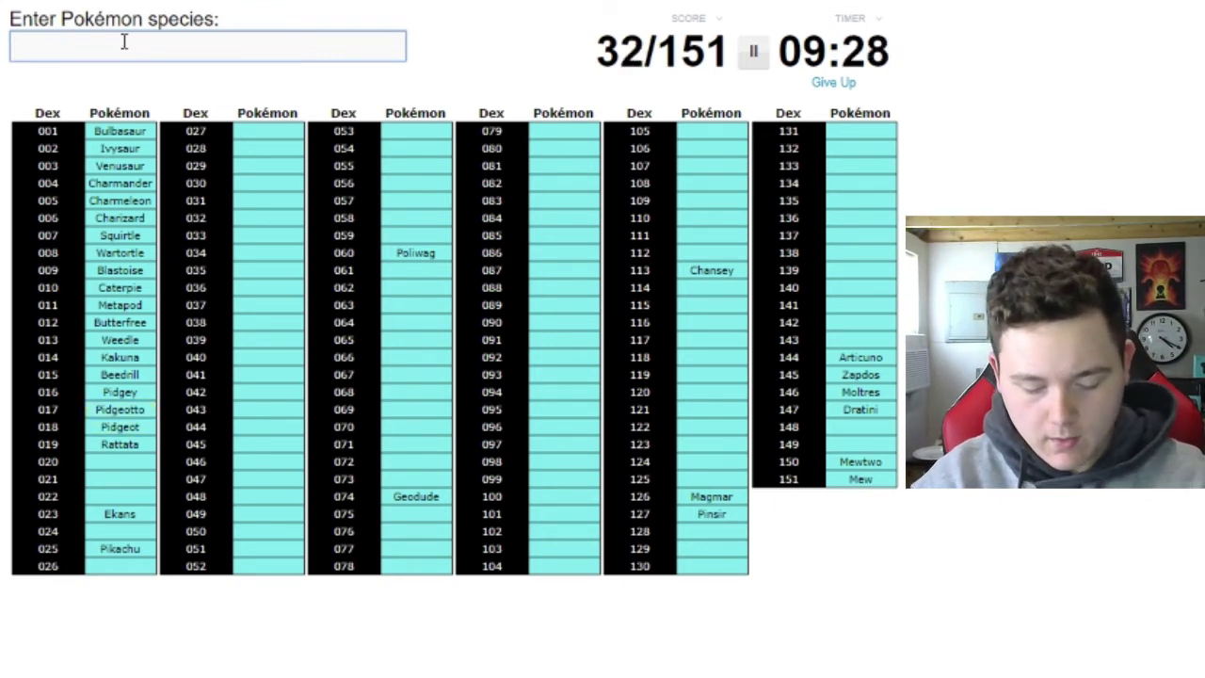
pyautogui.write('ie')
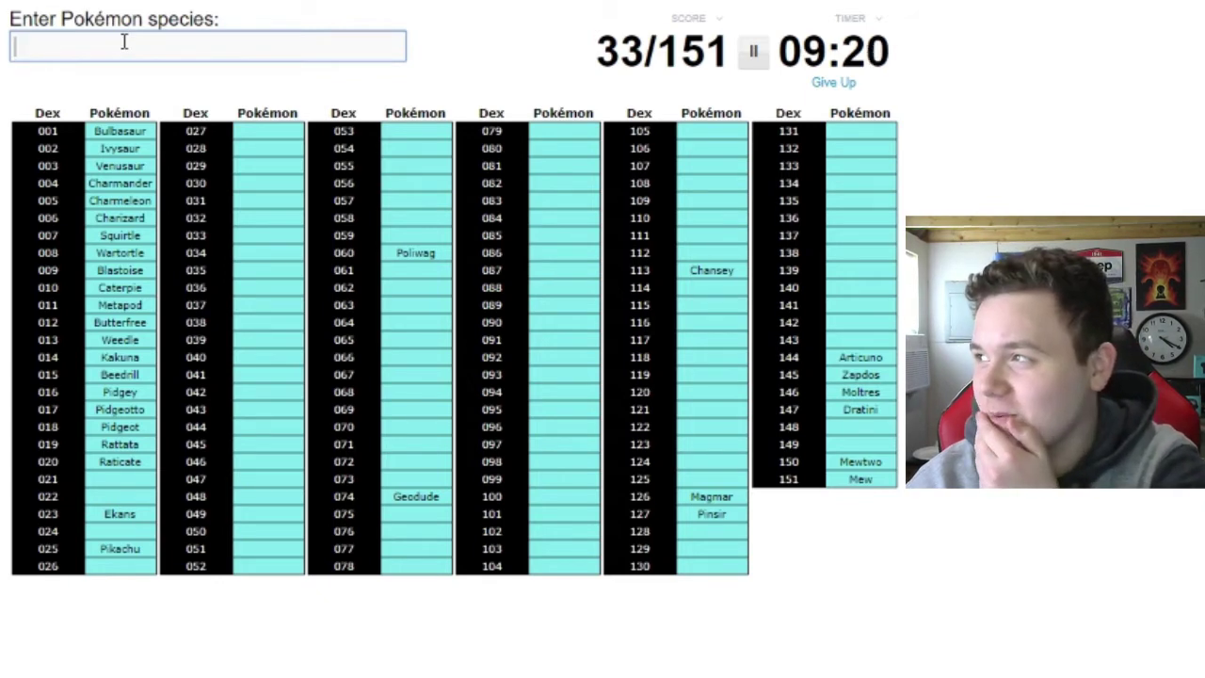
pyautogui.write('ankeyu')
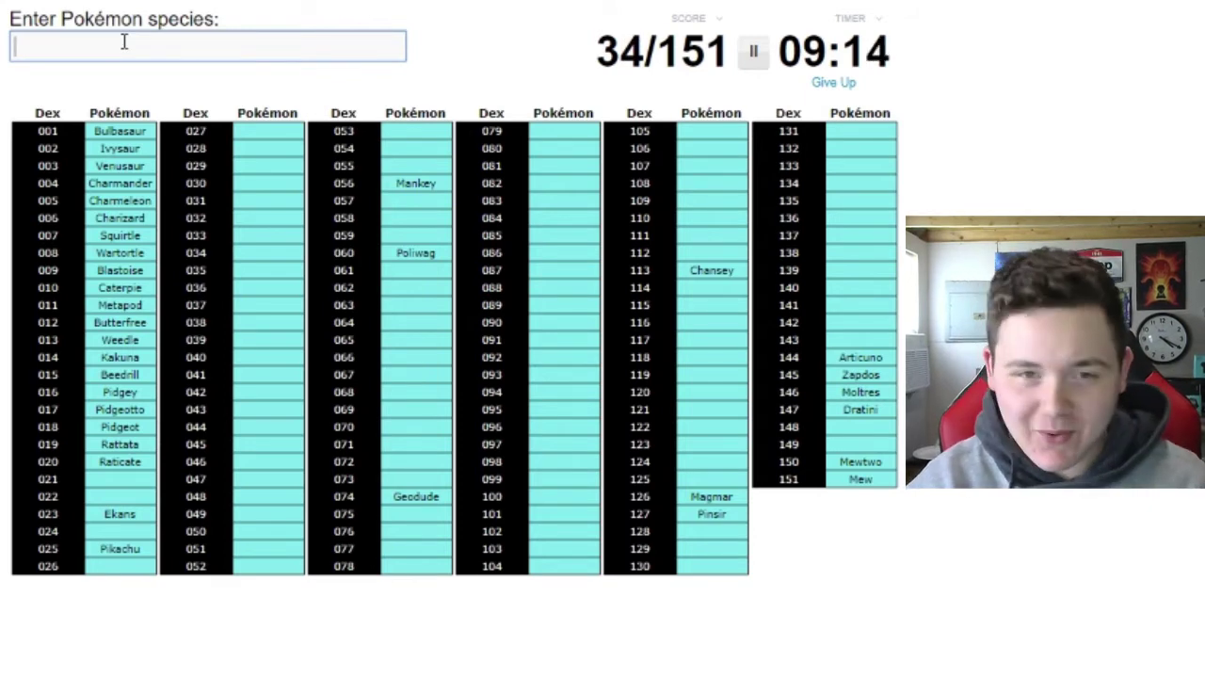
pyautogui.write('iz')
# Remove a stray letter so Onix is accepted alongside Mankey, Graveler and Golem.
pyautogui.press('BackSpace')
pyautogui.write('x')
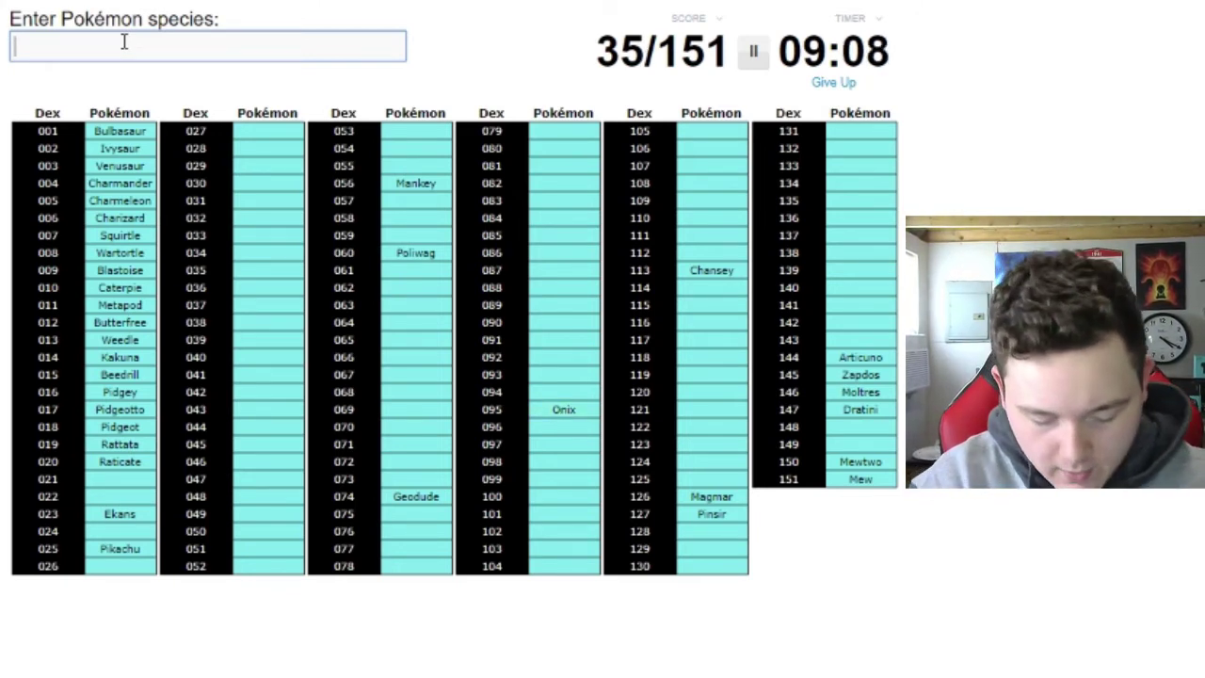
pyautogui.write('gravr')
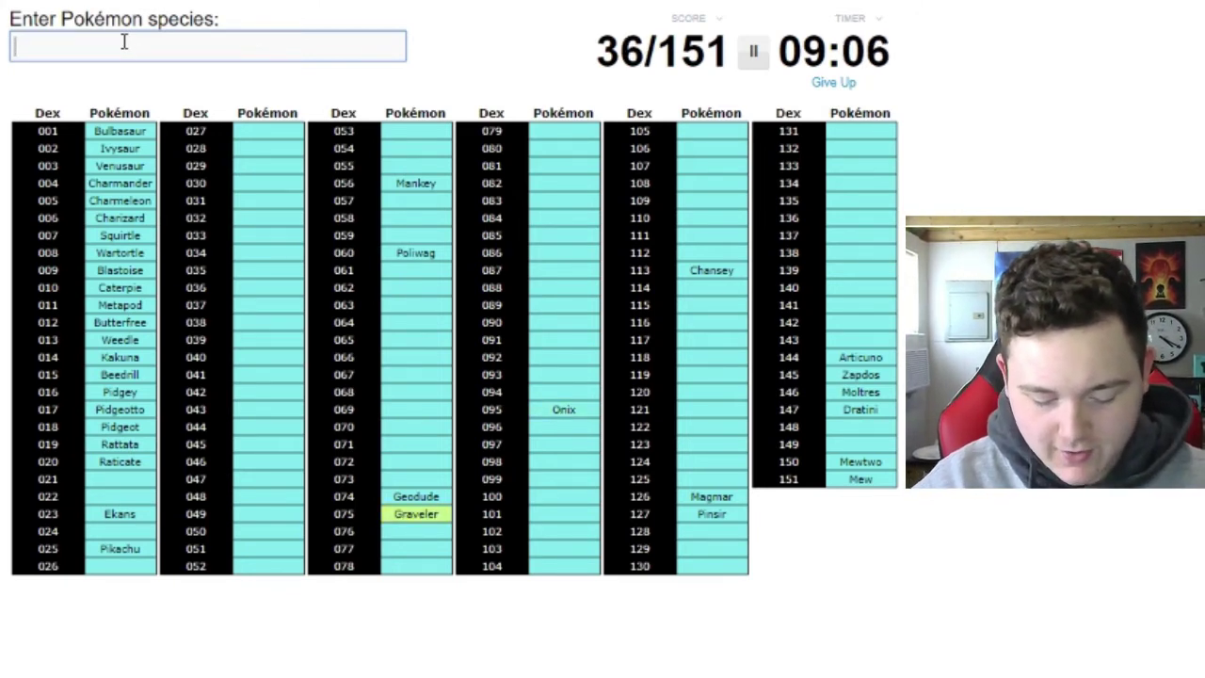
pyautogui.write('m')
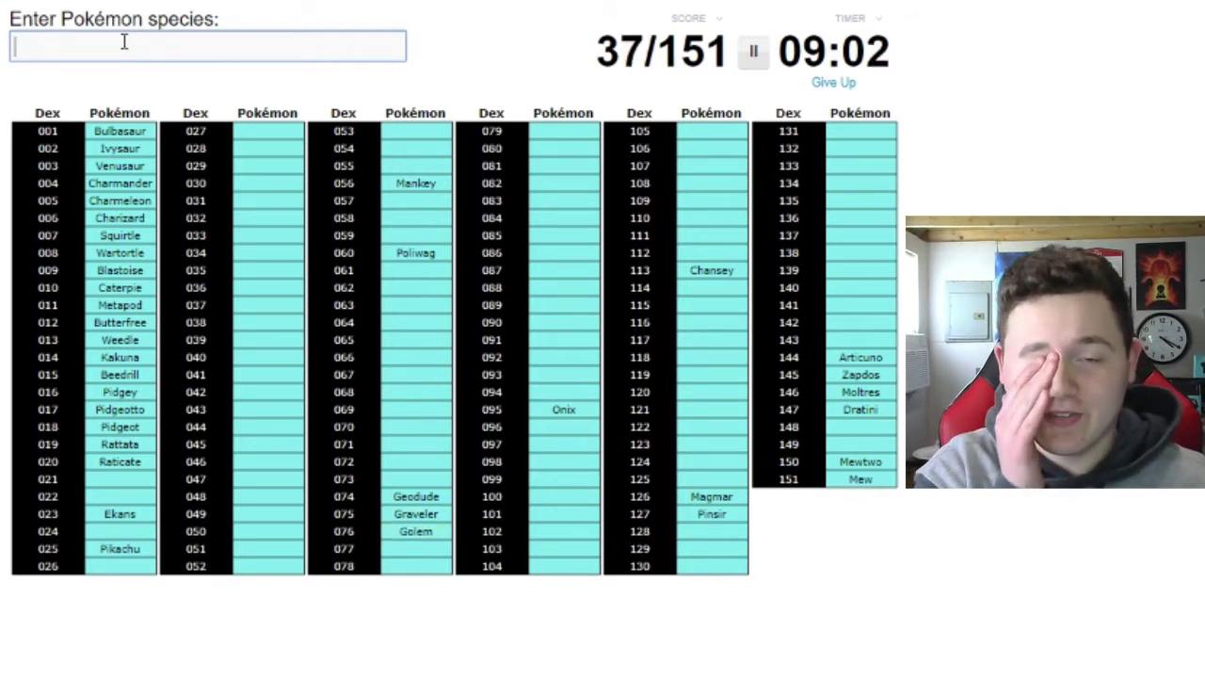
pyautogui.write('nid')
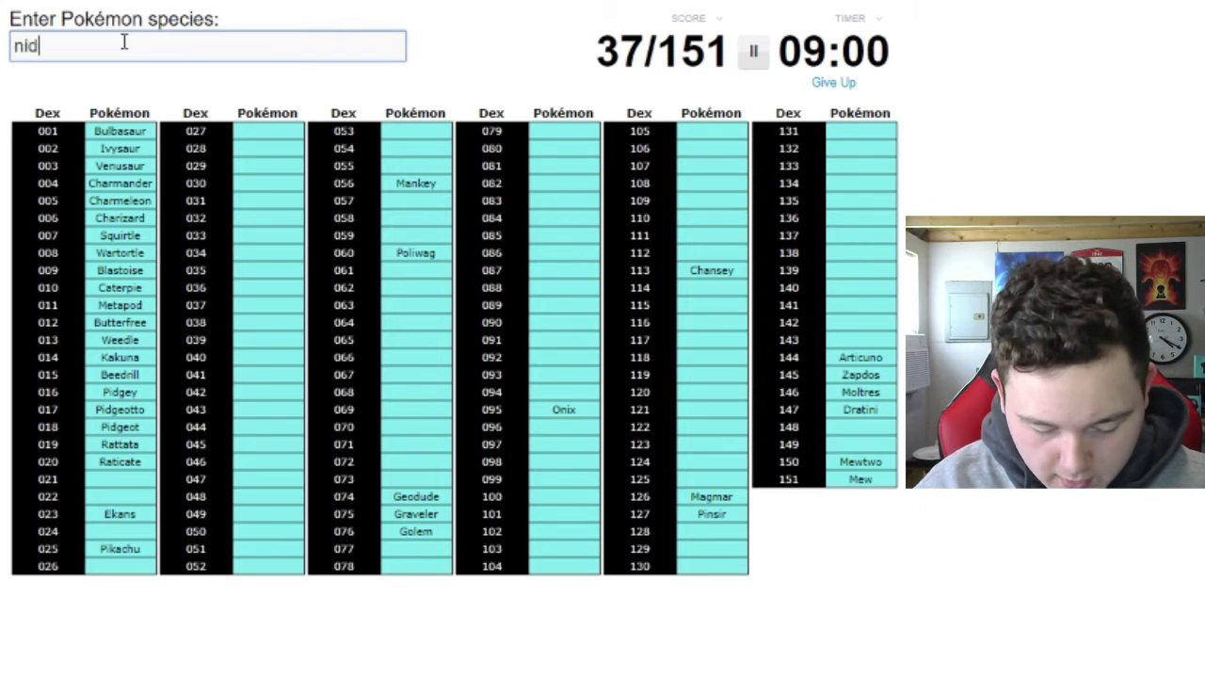
pyautogui.write('ran')
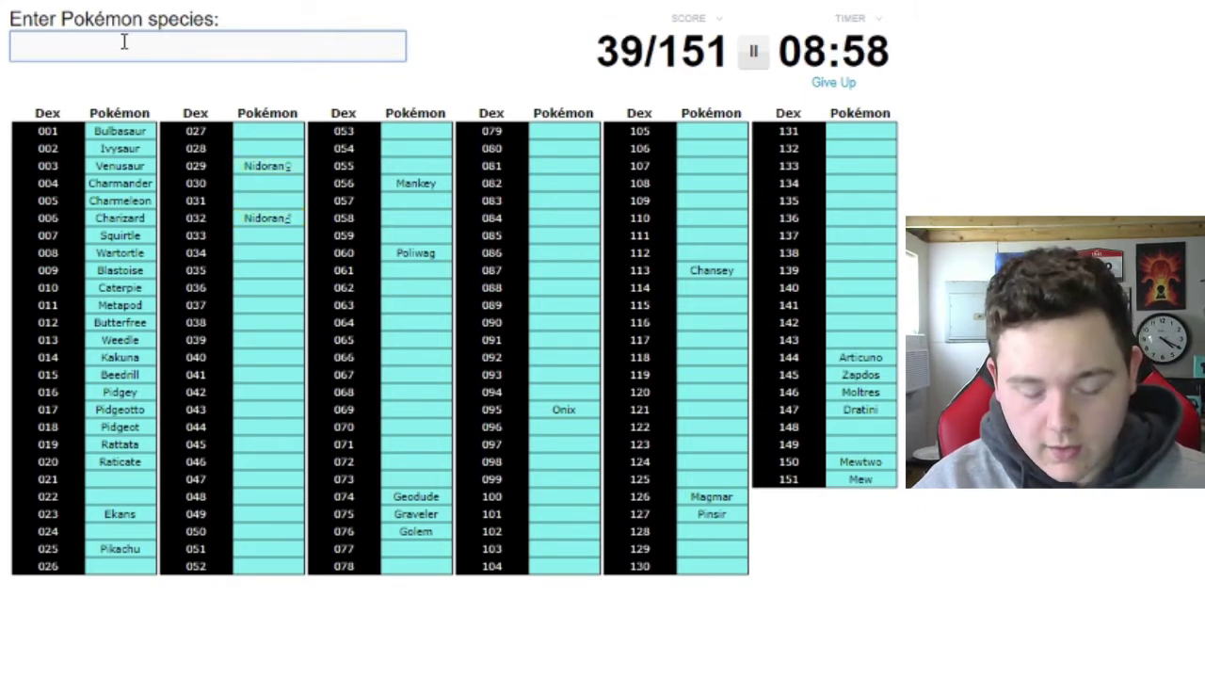
pyautogui.write('nidorin')
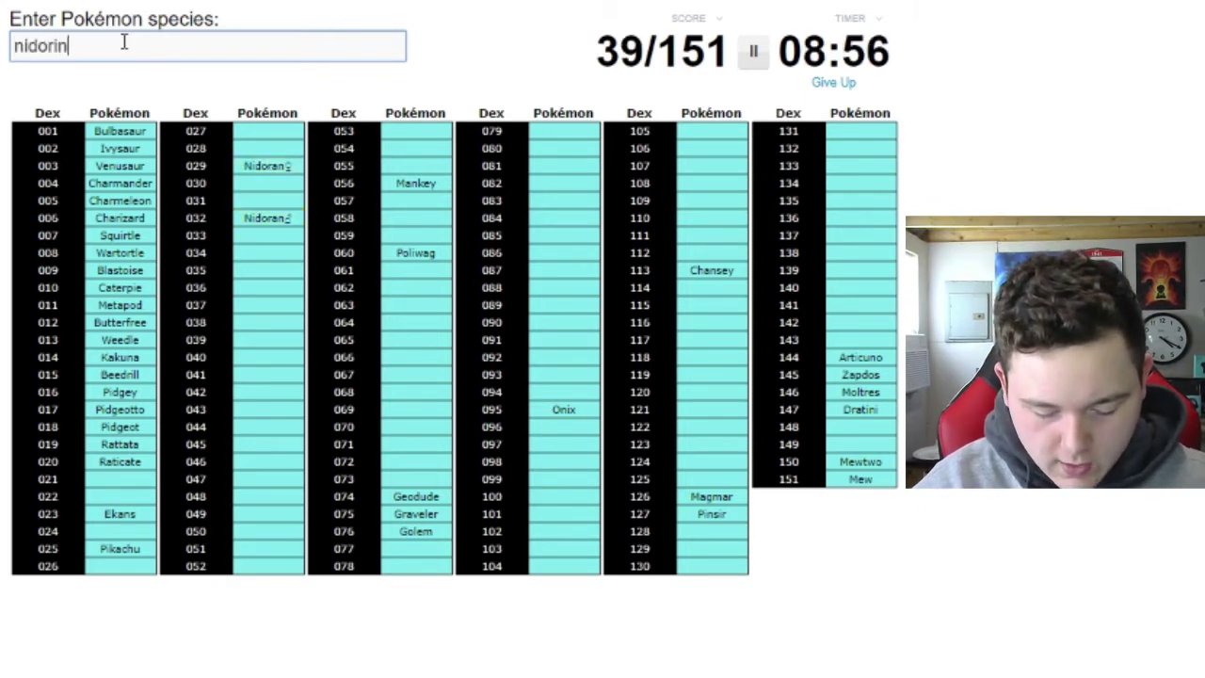
pyautogui.write('anidono')
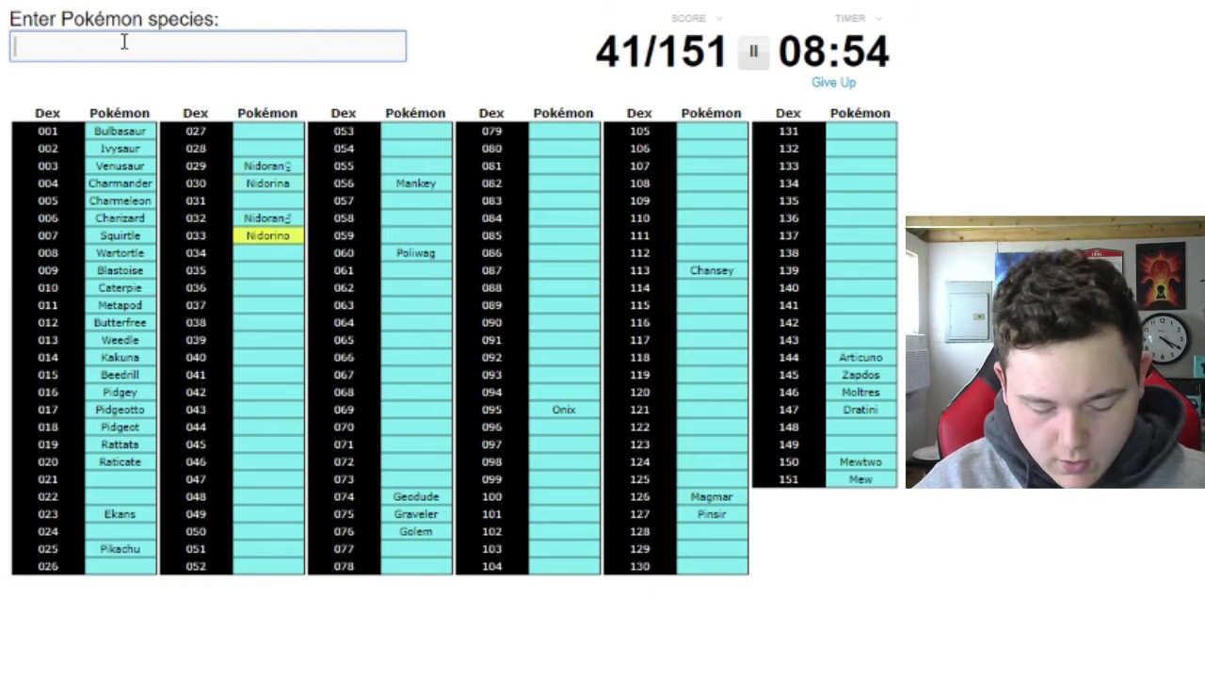
pyautogui.write('nidg')
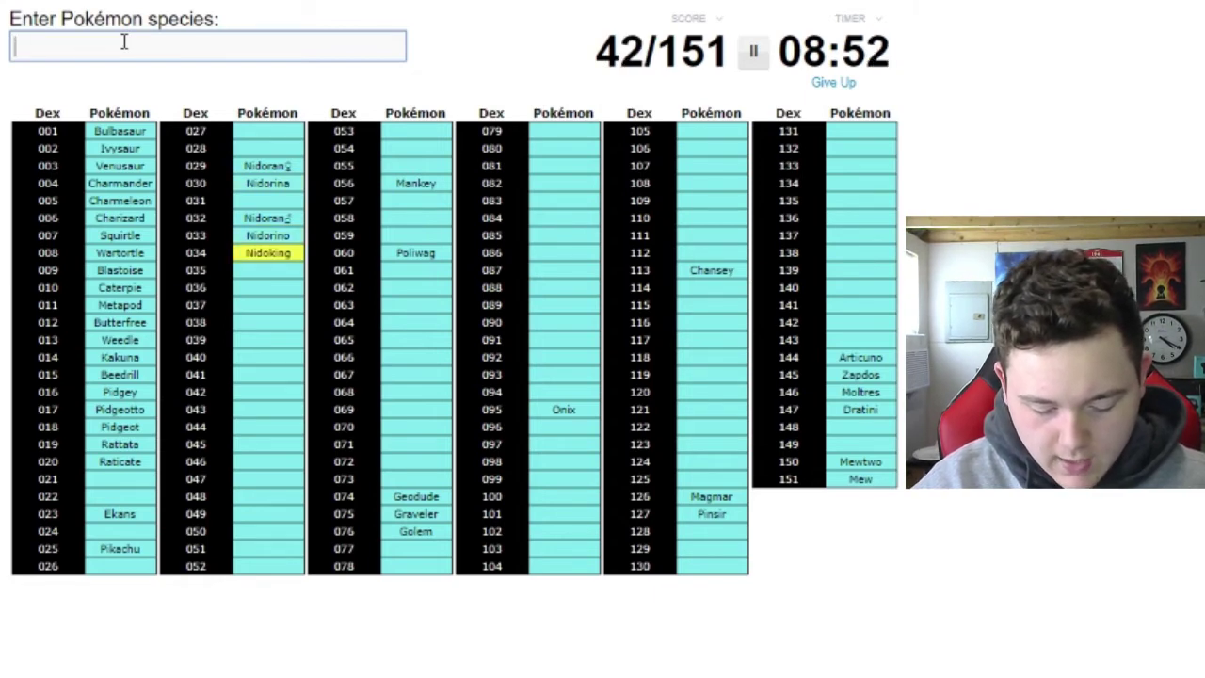
pyautogui.write('ni')
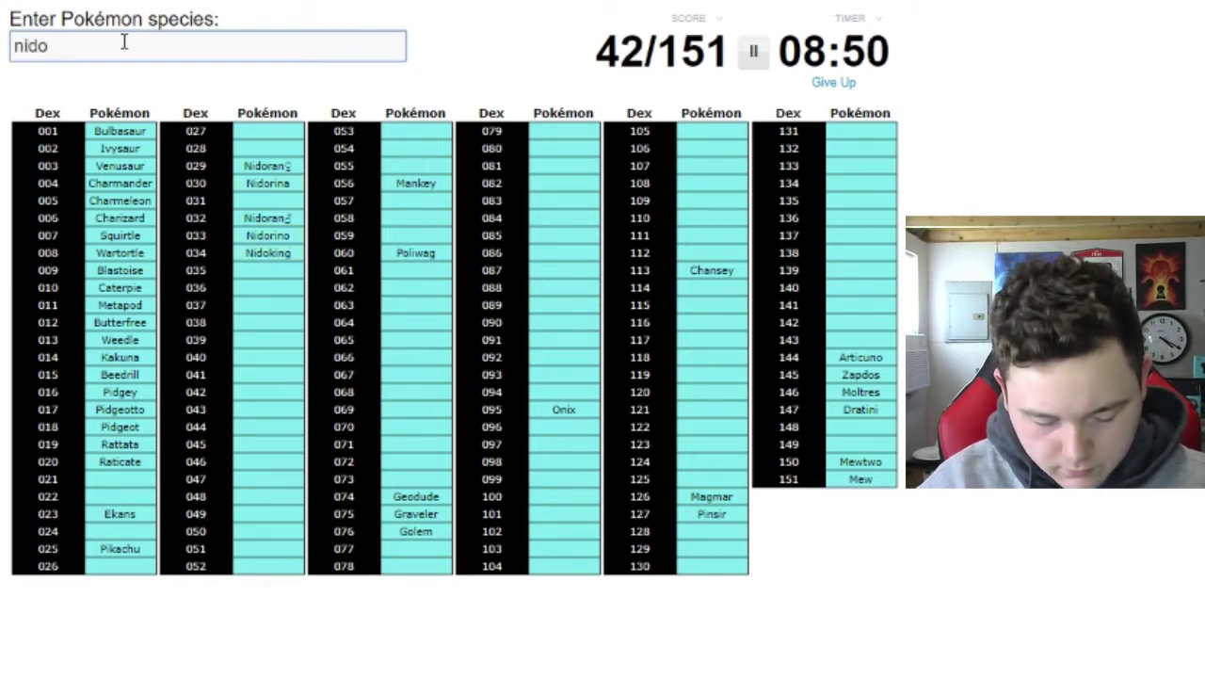
pyautogui.write('en')
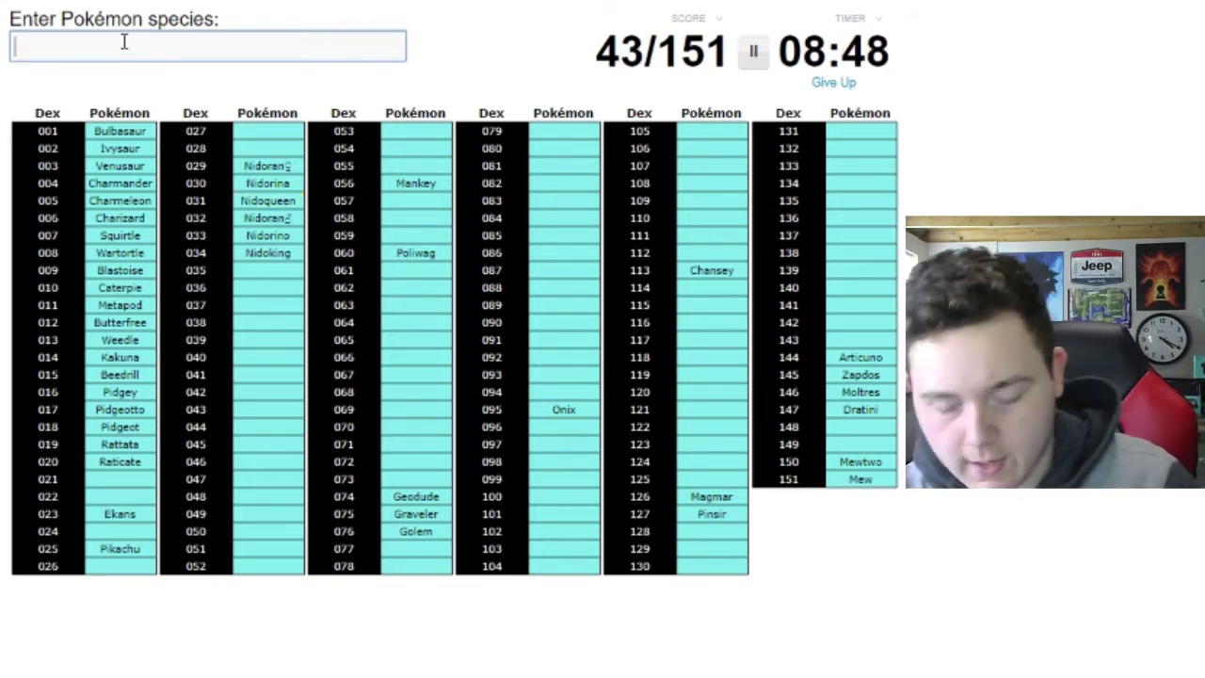
pyautogui.write('prim')
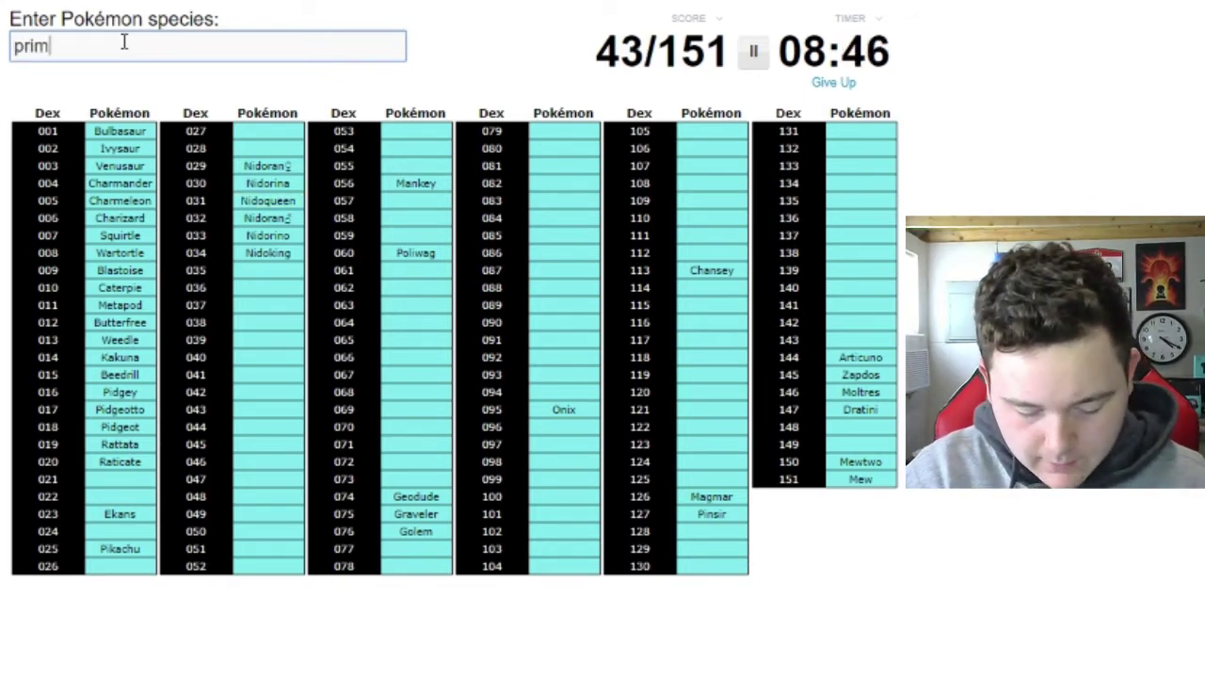
pyautogui.write('ape')
# Enter the Nidoran family, then trim the stray bellsprout text and respell Primeape.
pyautogui.hotkey('ctrl', 'a')
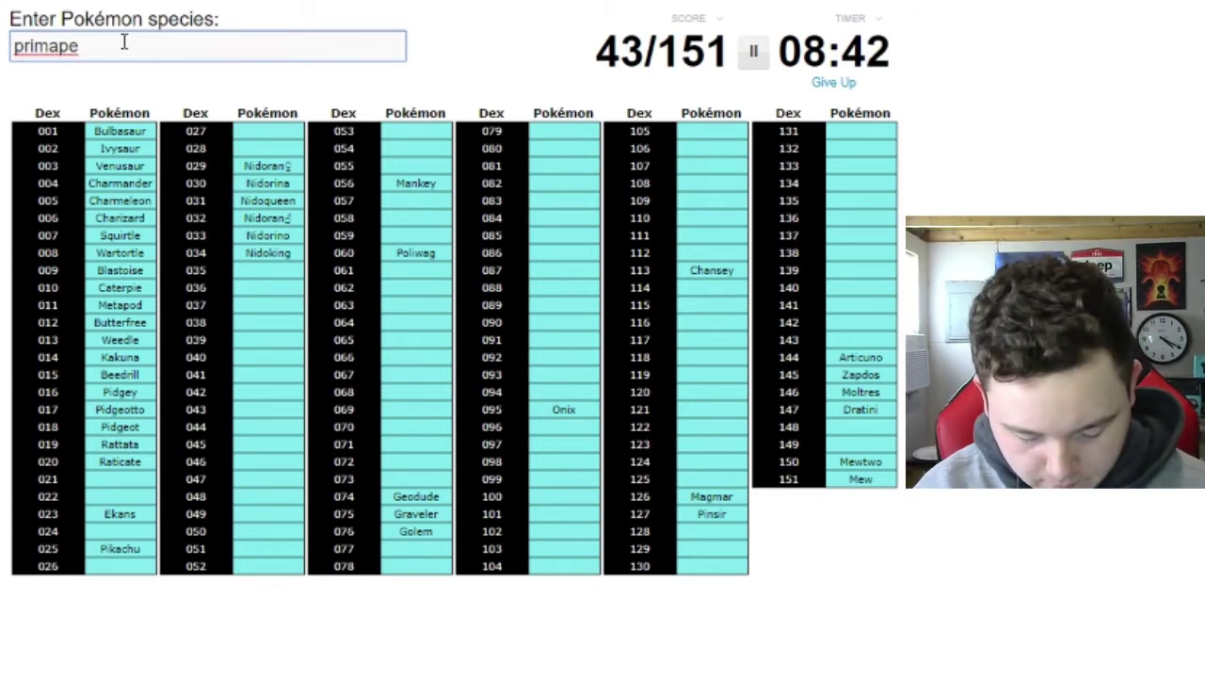
pyautogui.write('bellsprout')
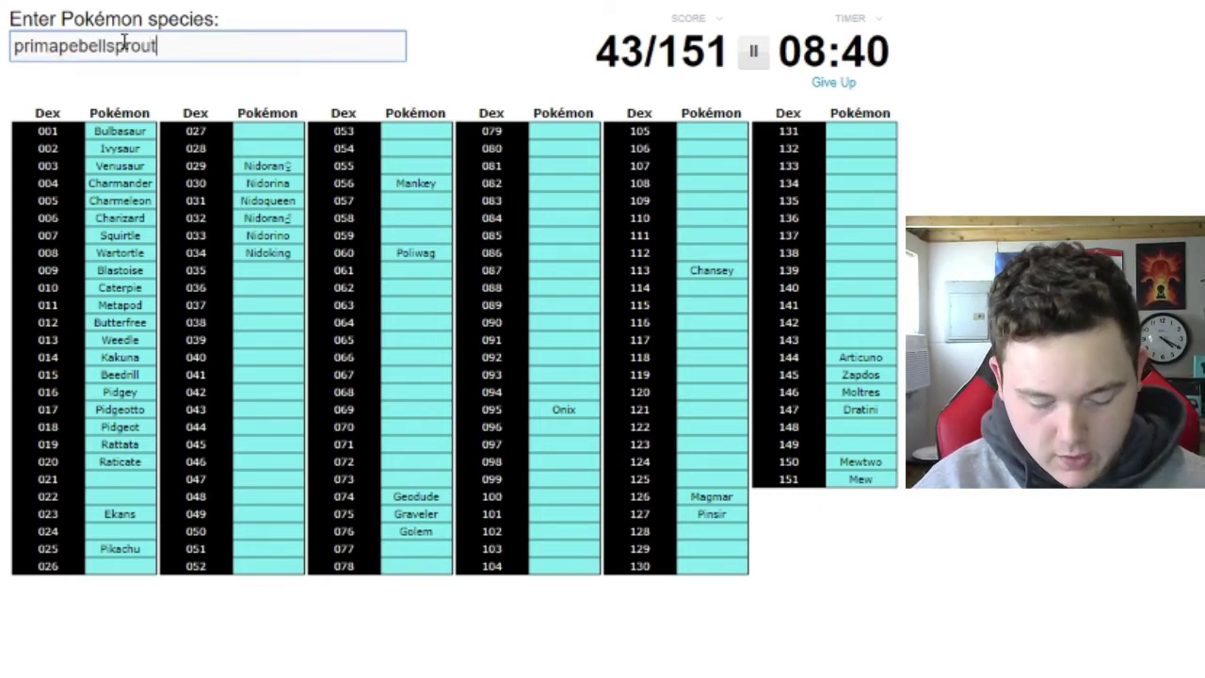
pyautogui.doubleClick(124, 44)
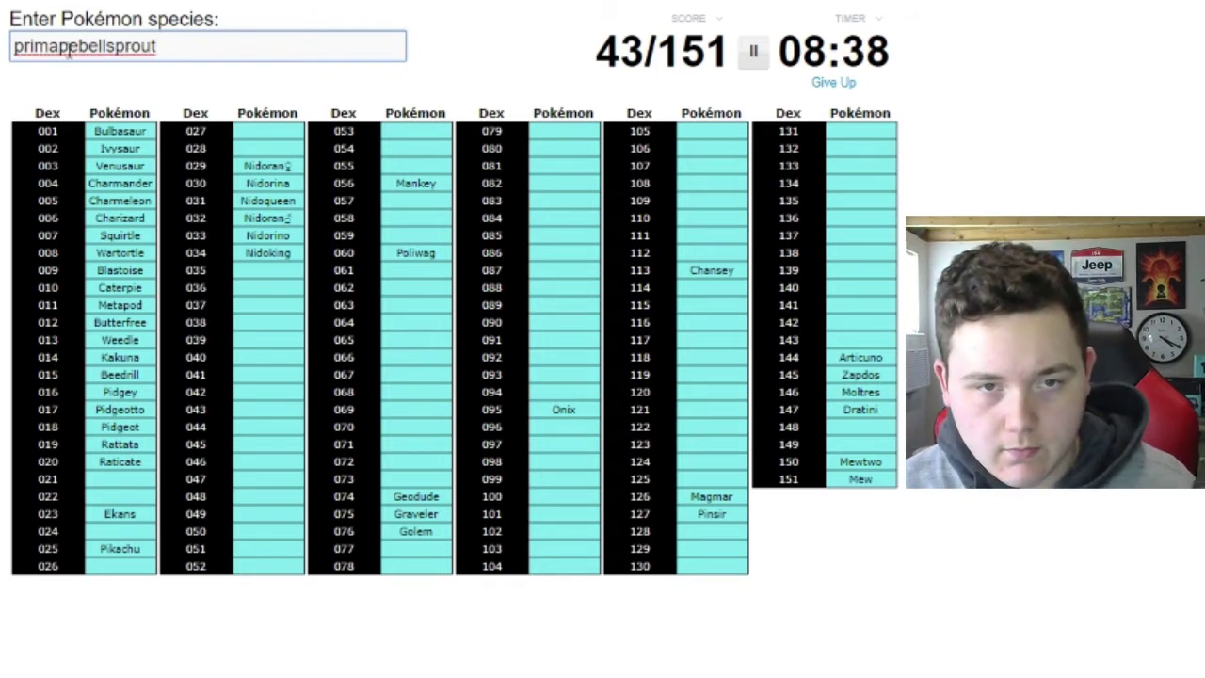
pyautogui.click(55, 46)
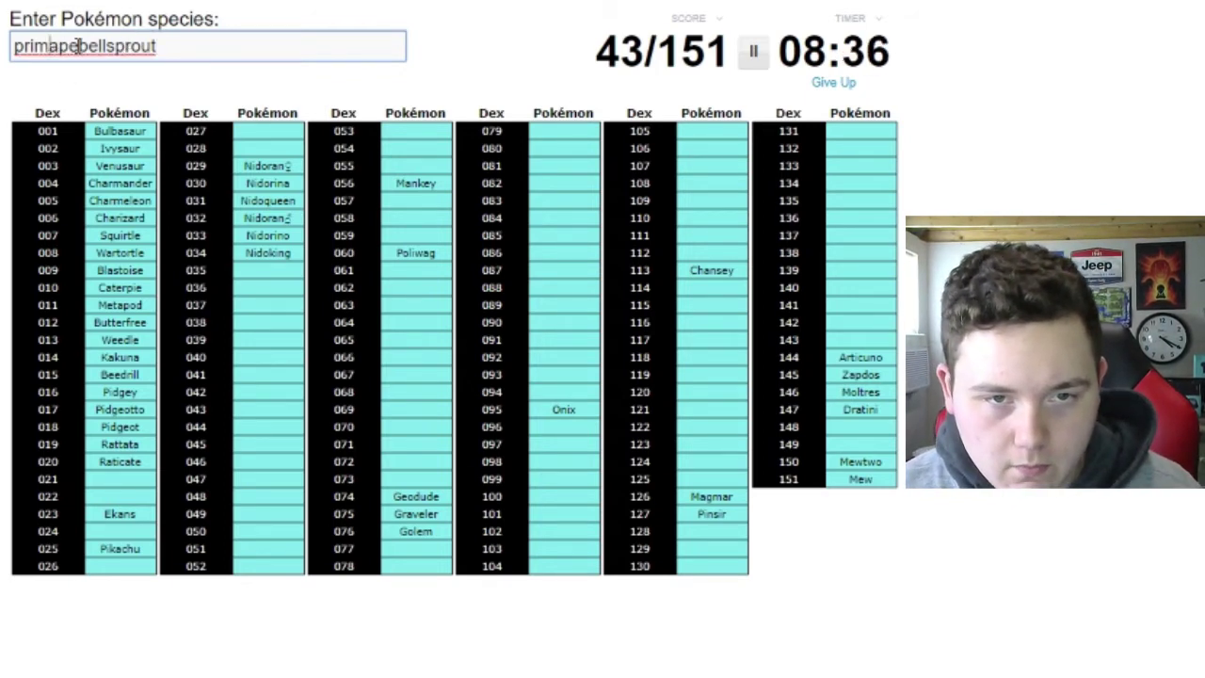
pyautogui.moveTo(79, 46); pyautogui.dragTo(175, 49)
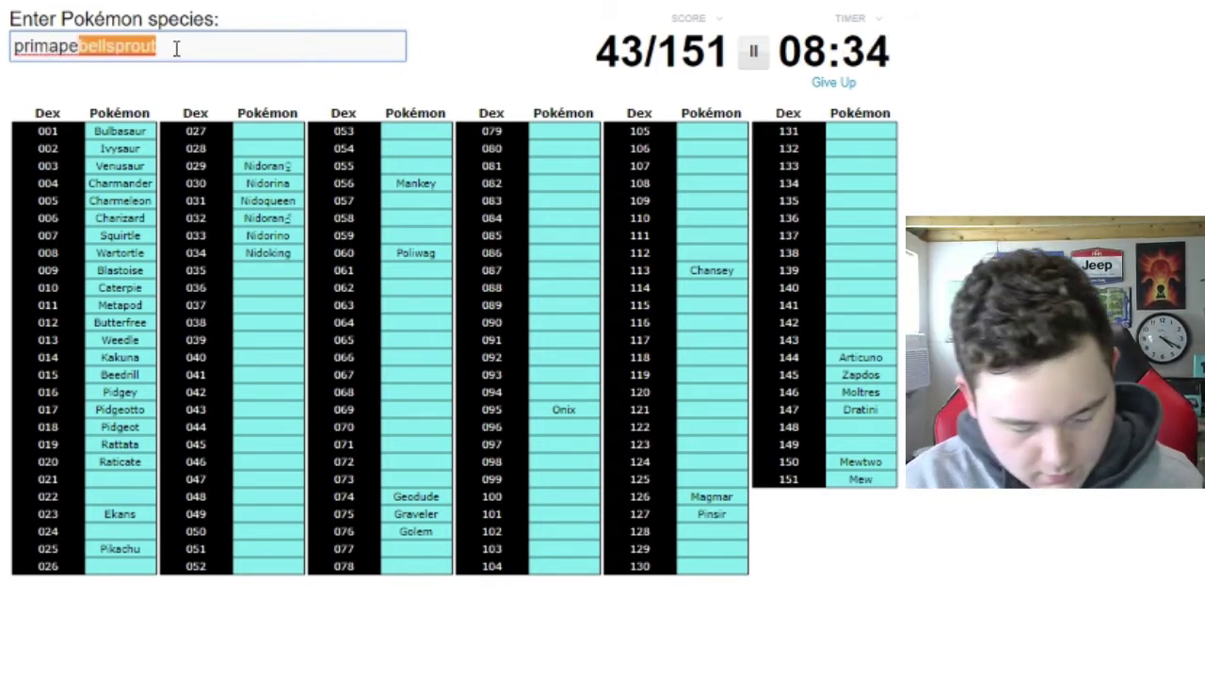
pyautogui.write('\\')
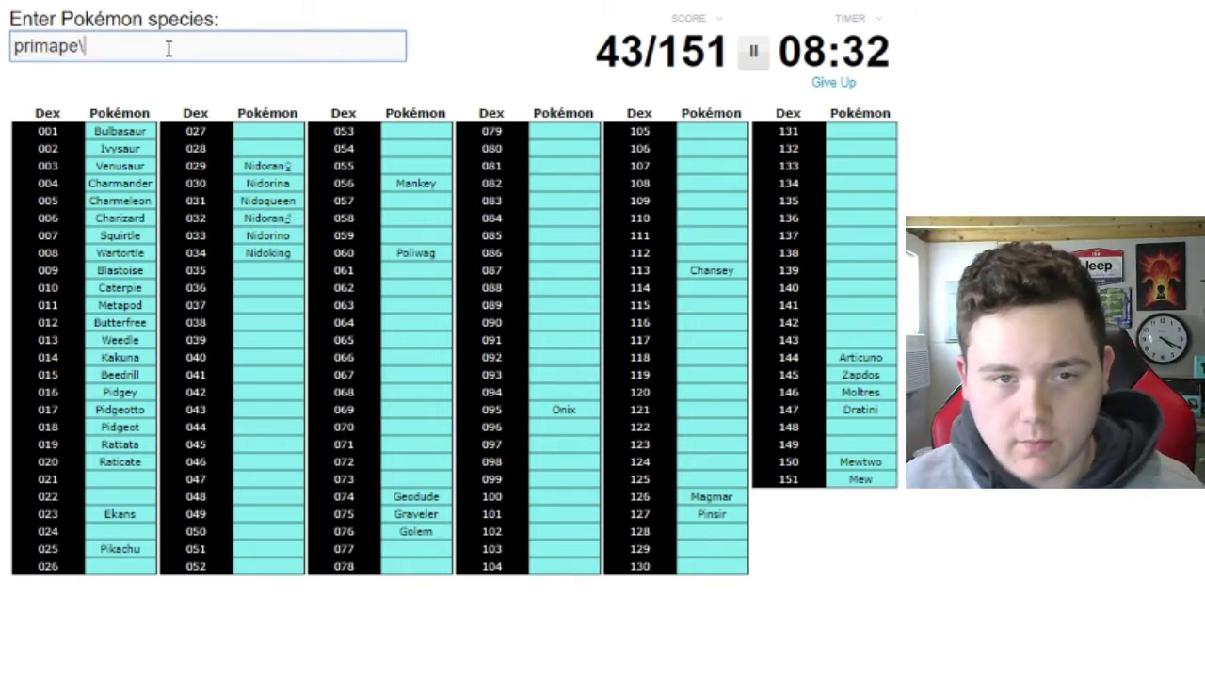
pyautogui.press('BackSpace')
pyautogui.moveTo(85, 46); pyautogui.dragTo(59, 45)
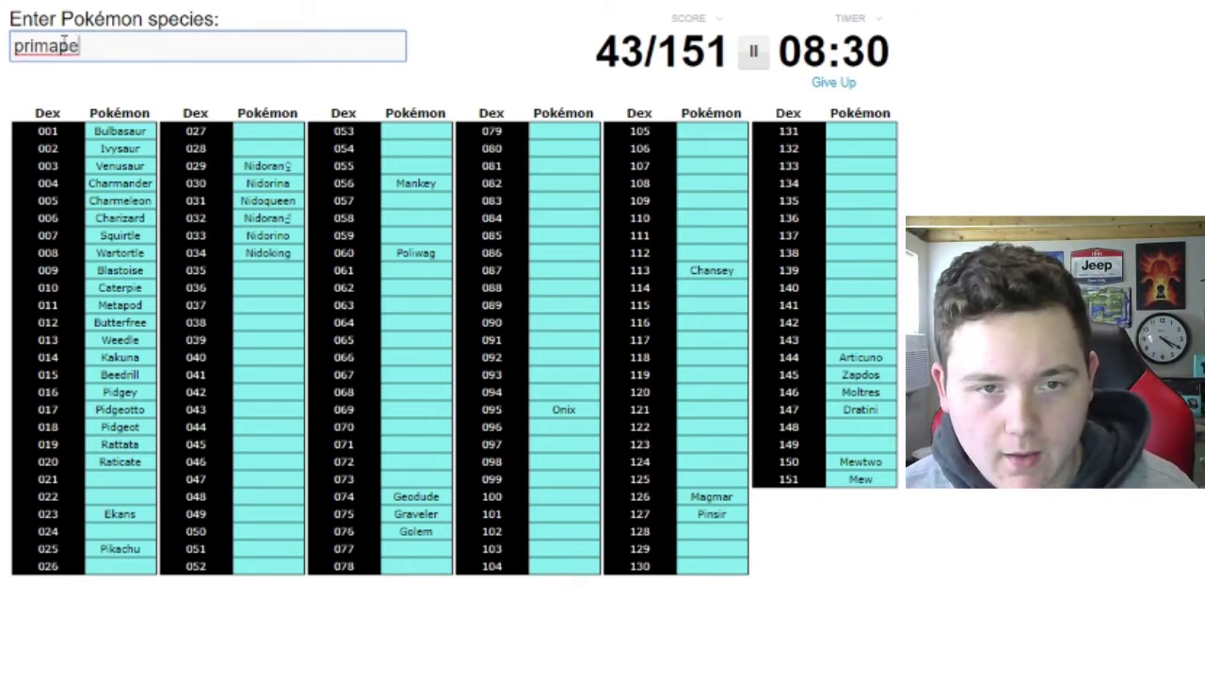
pyautogui.press('BackSpace')
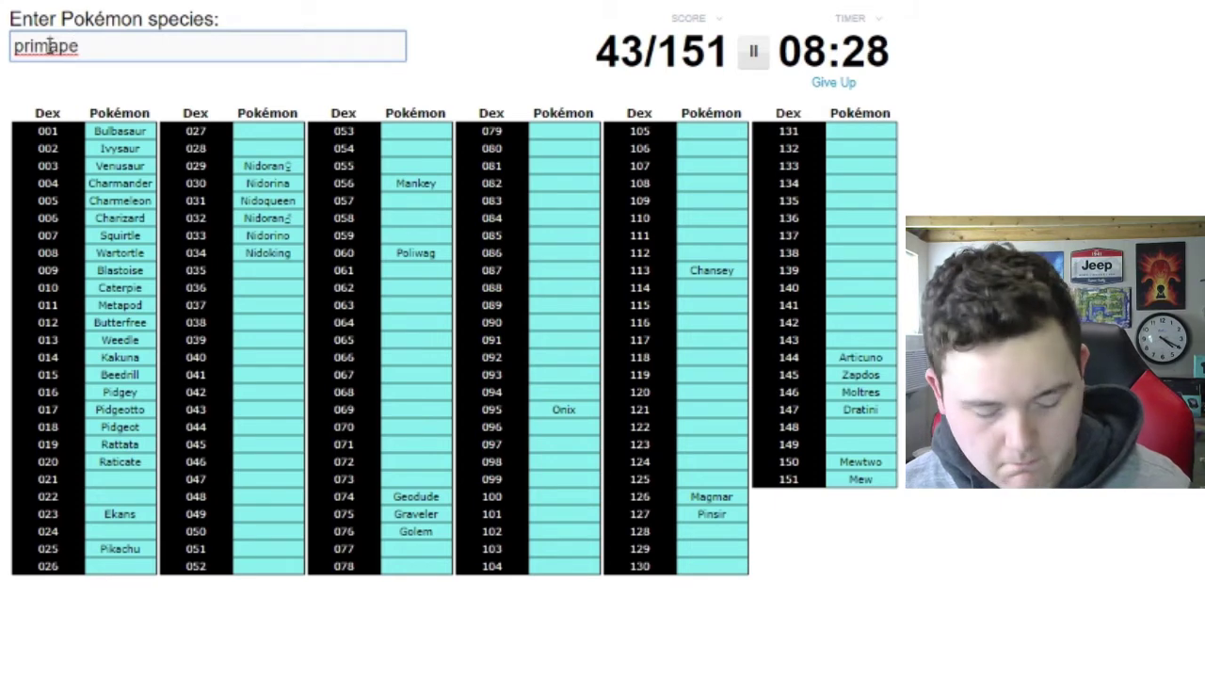
pyautogui.write('ea')
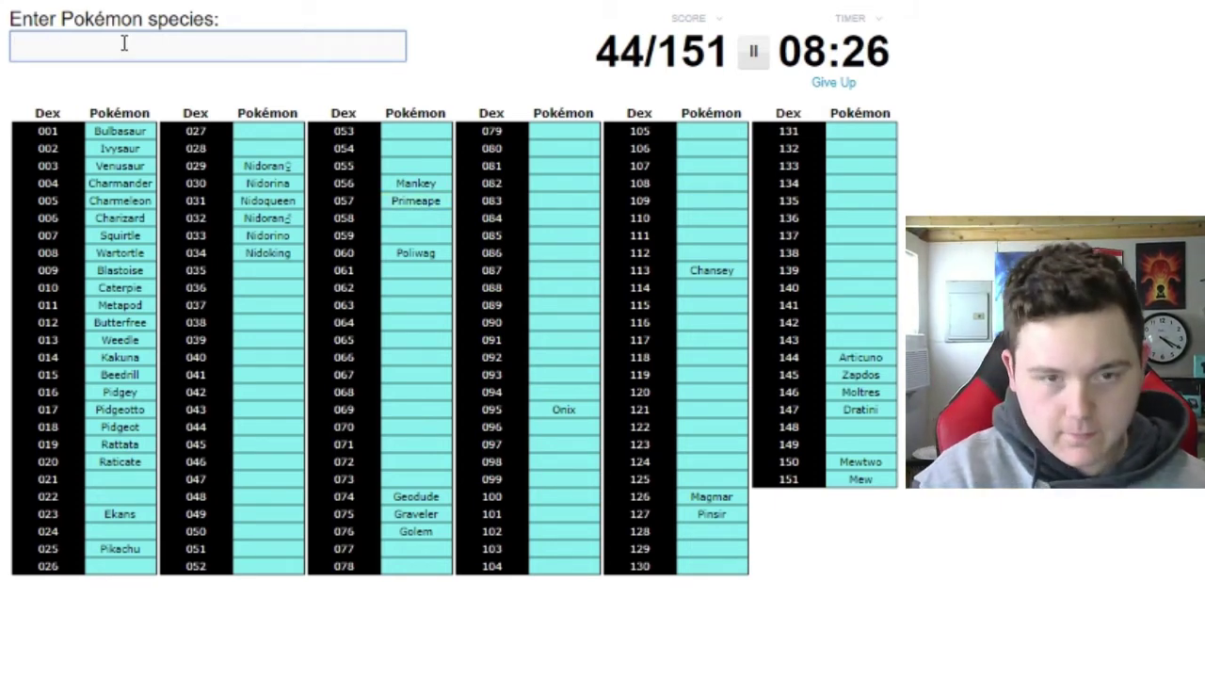
pyautogui.write('bellsprout')
pyautogui.write('ep')
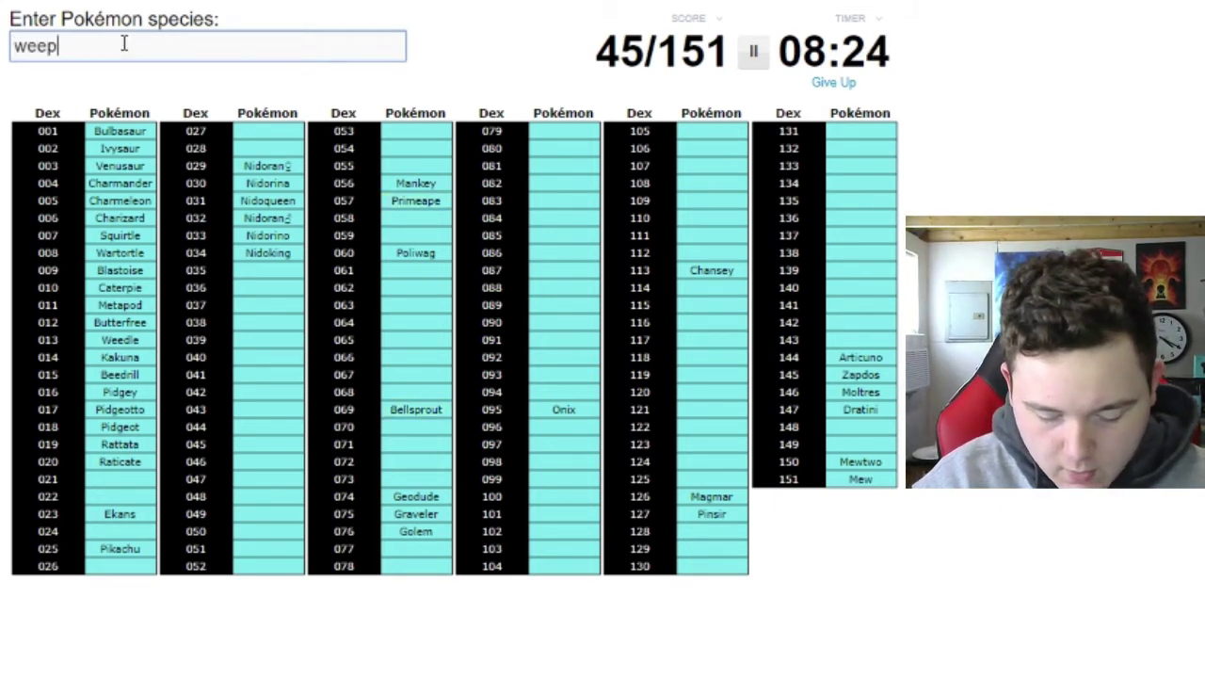
pyautogui.write('bellvick')
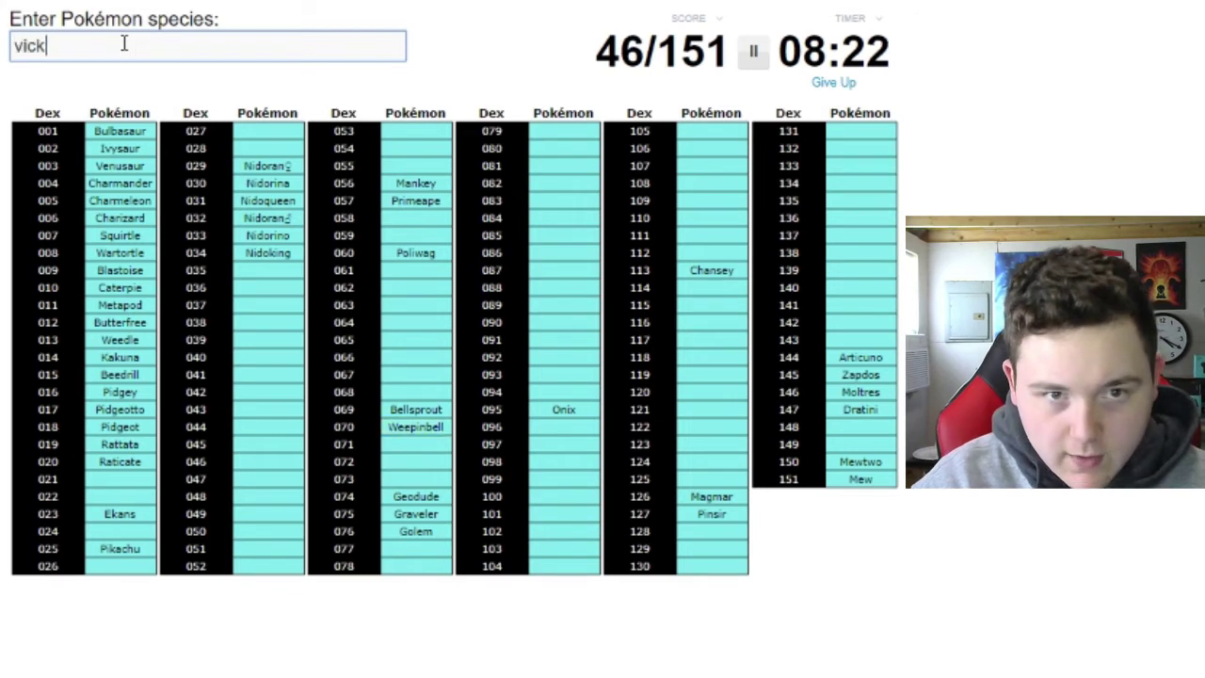
# Fix the Victreebel typo while entering Bellsprout, Weepinbell, Raichu, Vulpix, Meowth, Zubat and Paras.
pyautogui.press('BackSpace')
pyautogui.write('treebe')
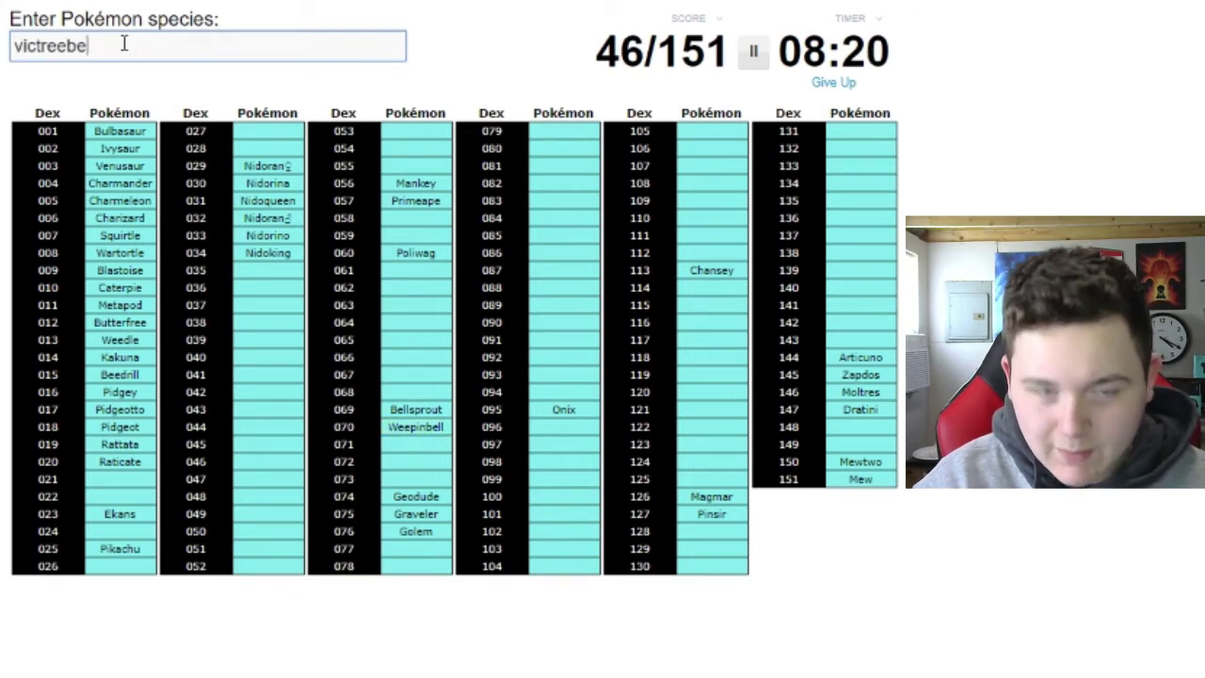
pyautogui.write('l')
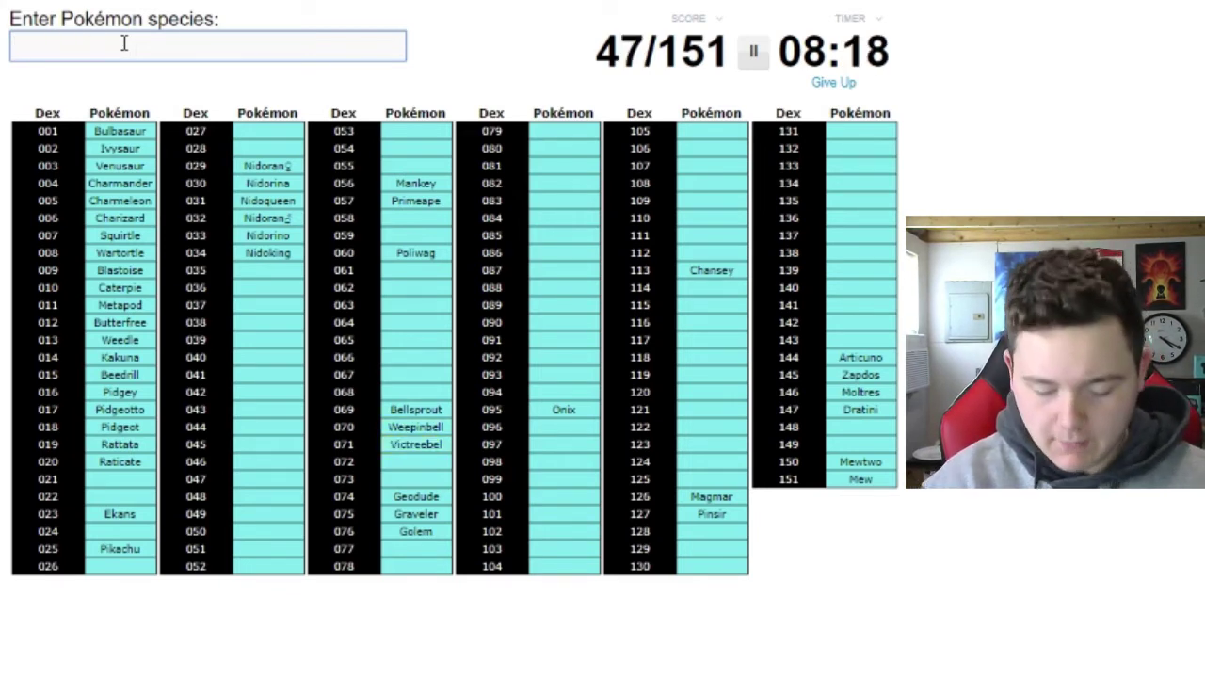
pyautogui.write('arbok')
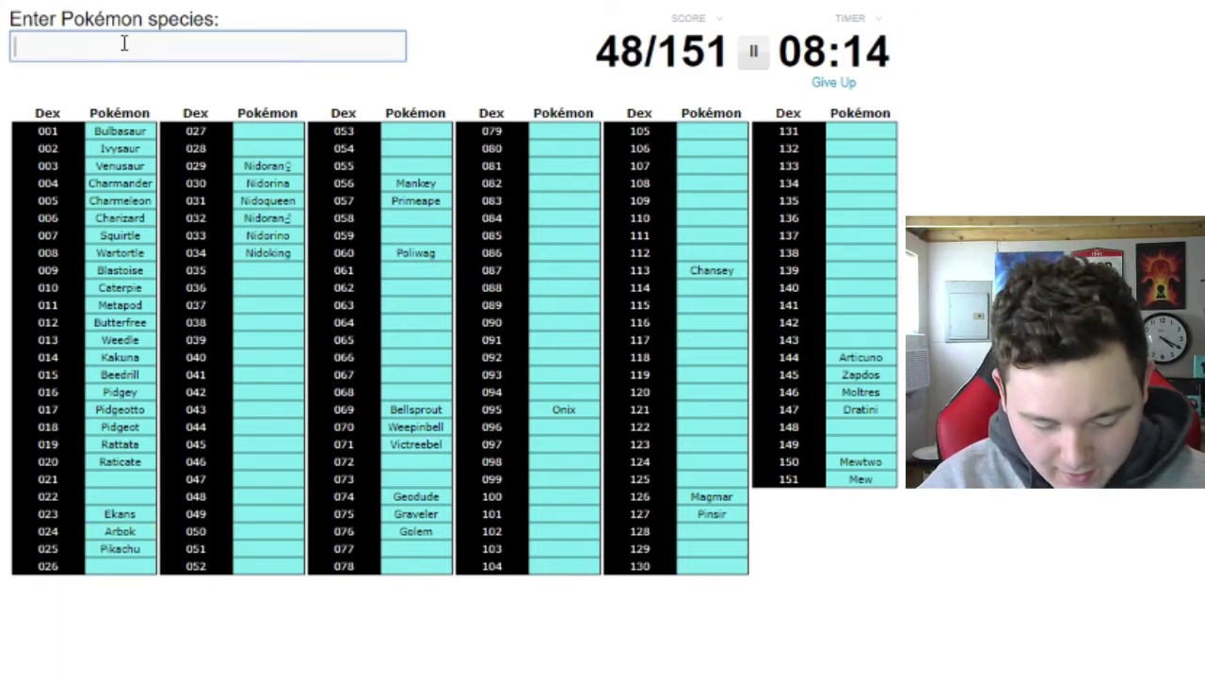
pyautogui.write('ichu')
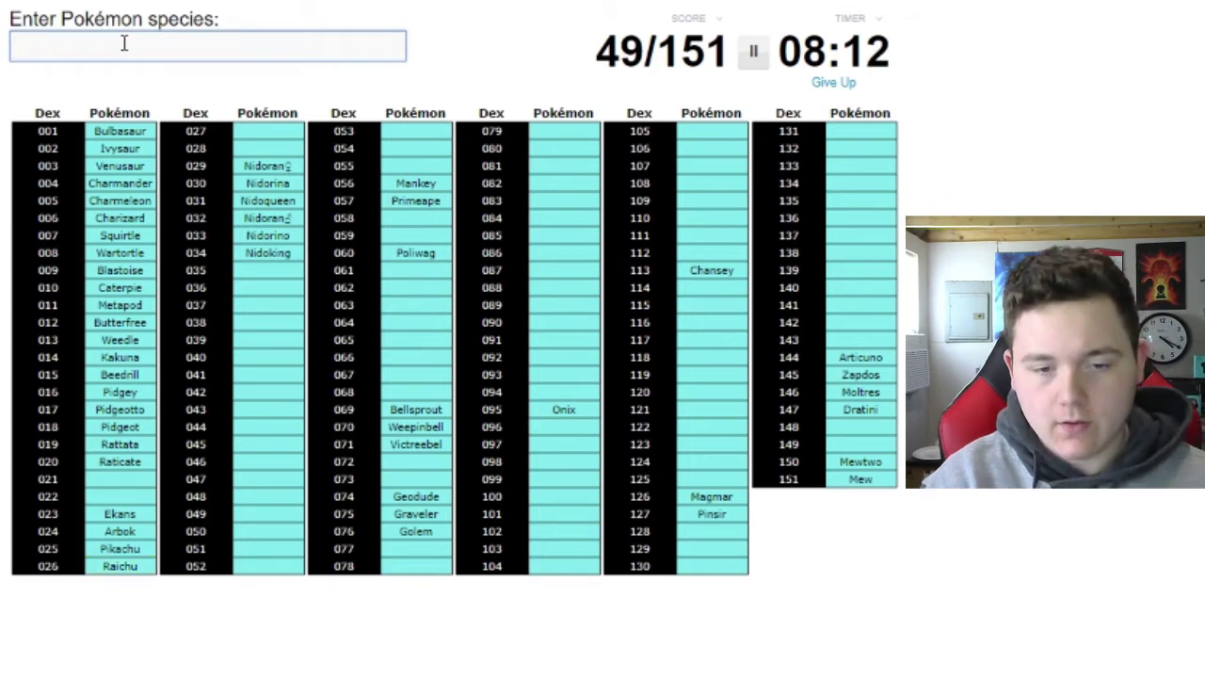
pyautogui.write('vuix')
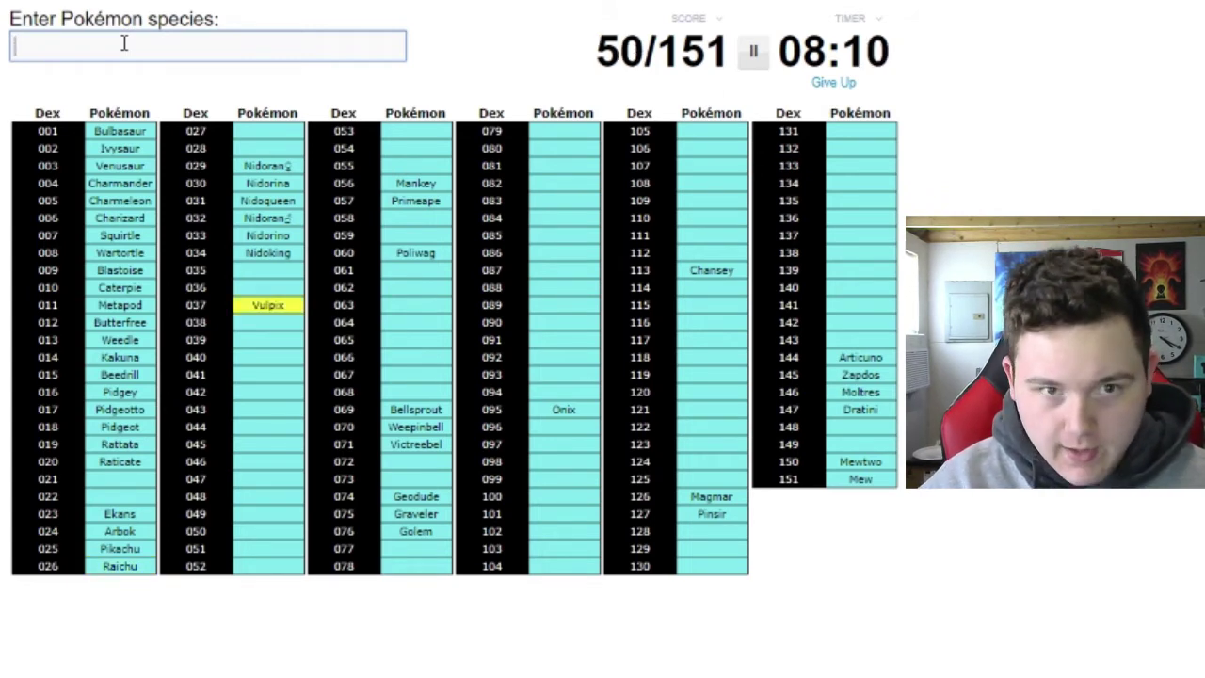
pyautogui.write('meowth')
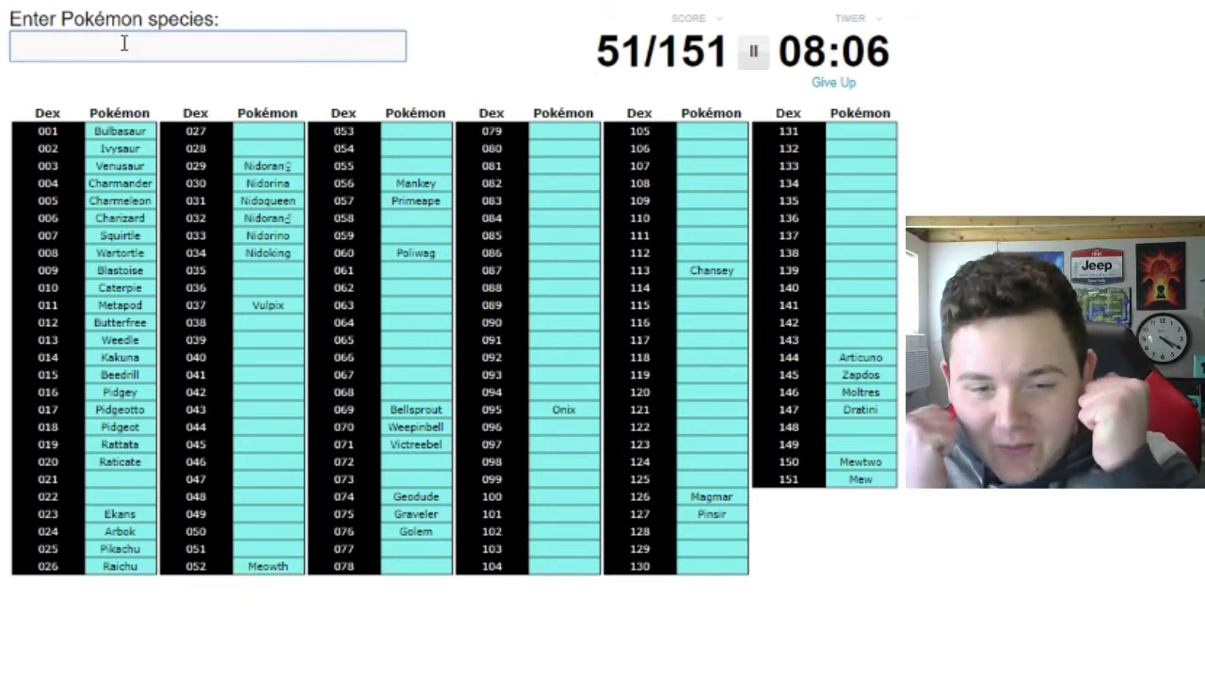
pyautogui.write('zubat')
pyautogui.write('paras')
pyautogui.write('p')
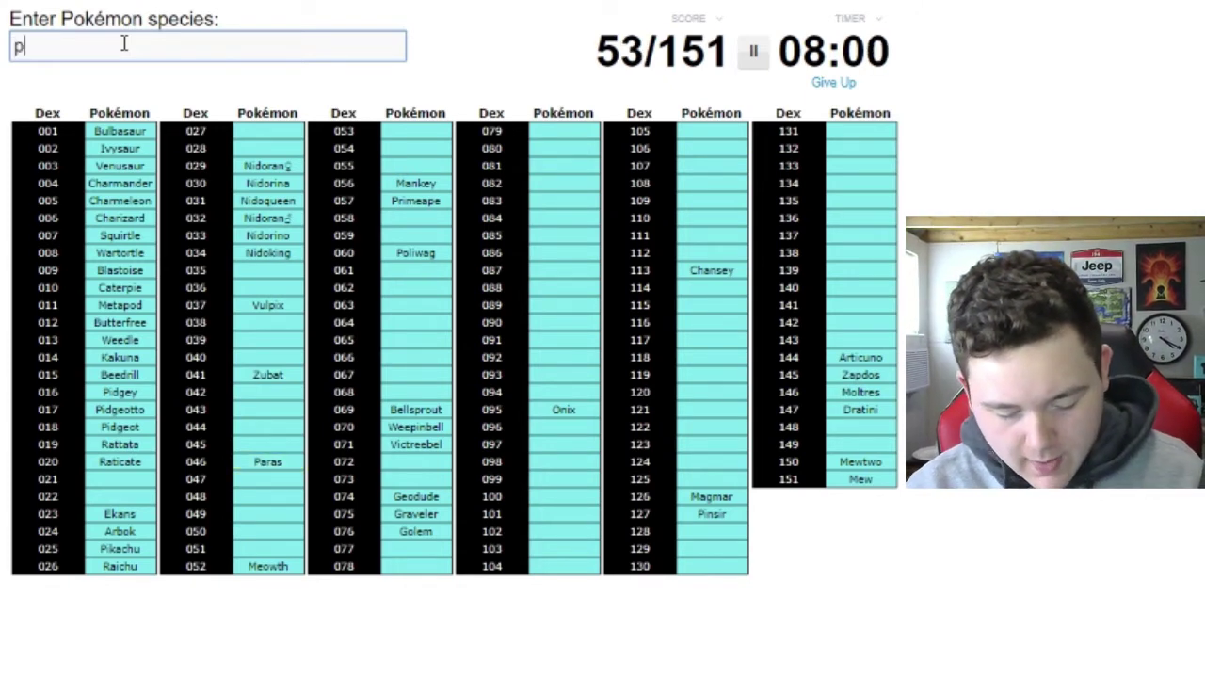
pyautogui.write('arsectgolbatgolduck')
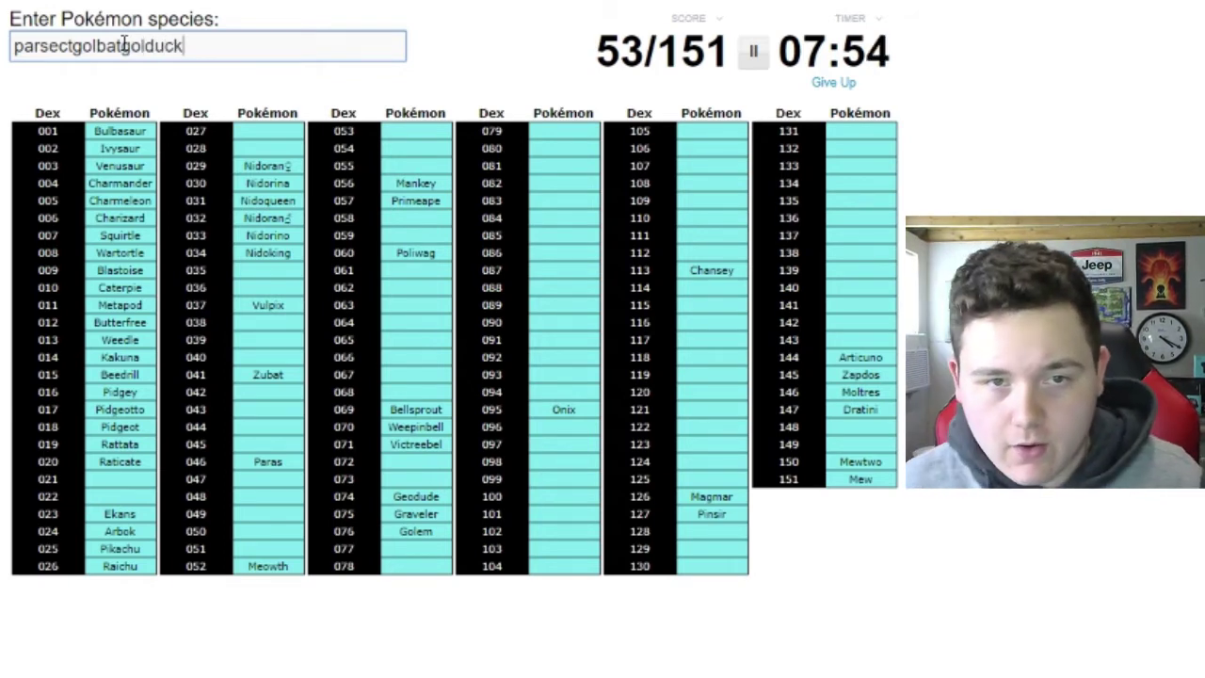
# Cut the extra names from the entry and fix the parsect misspelling so Parasect counts.
pyautogui.hotkey('ctrl', 'a')
pyautogui.moveTo(77, 47); pyautogui.dragTo(188, 46)
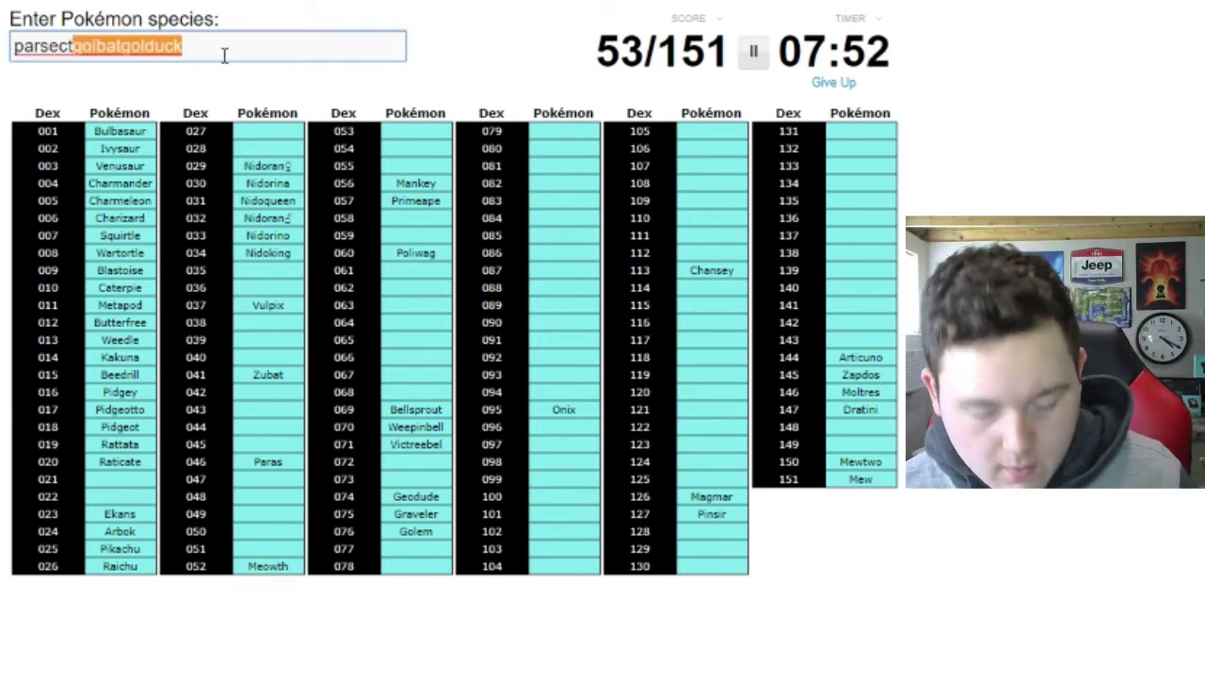
pyautogui.press('BackSpace')
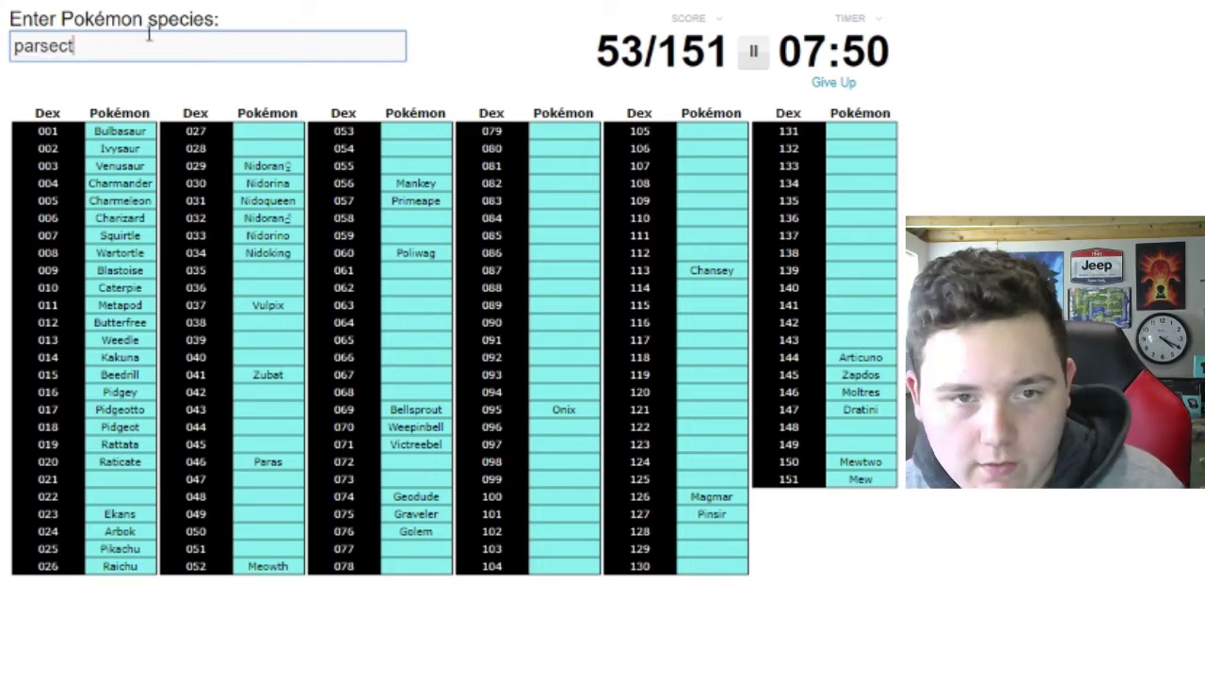
pyautogui.click(42, 46)
pyautogui.write('a')
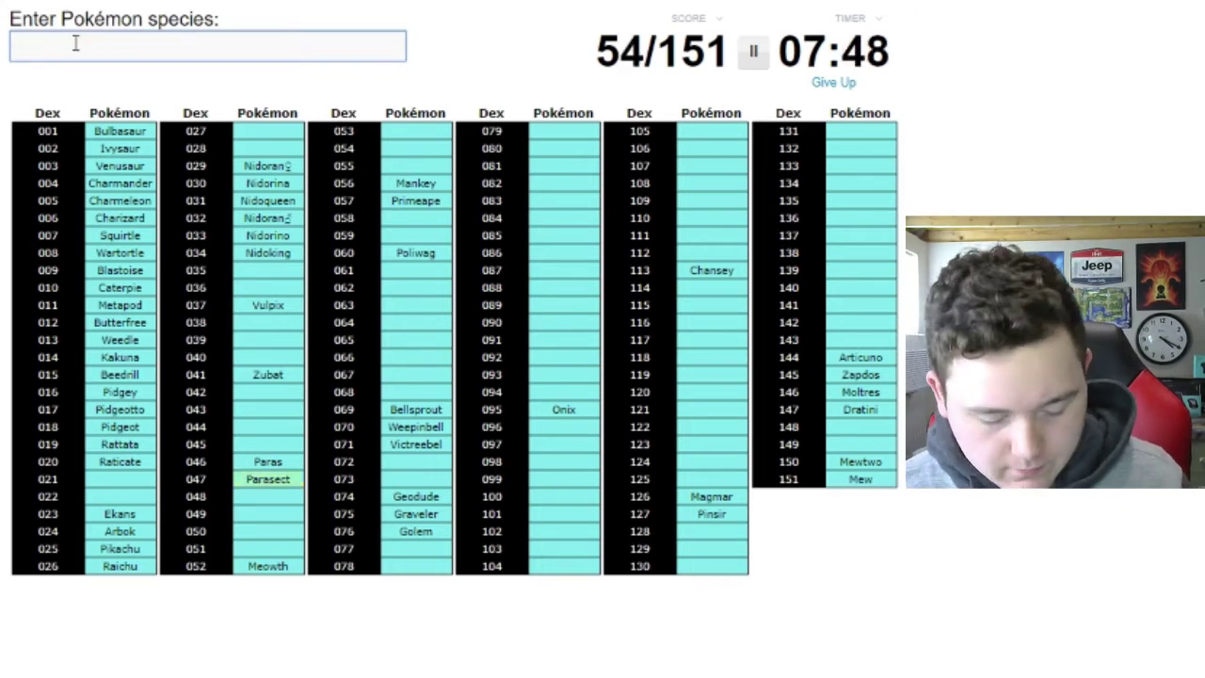
# Paste back golbatgolduck and separate golduck so Golbat and Golduck are both credited.
pyautogui.write('golbatgolduck')
pyautogui.moveTo(122, 45); pyautogui.dragTo(67, 45)
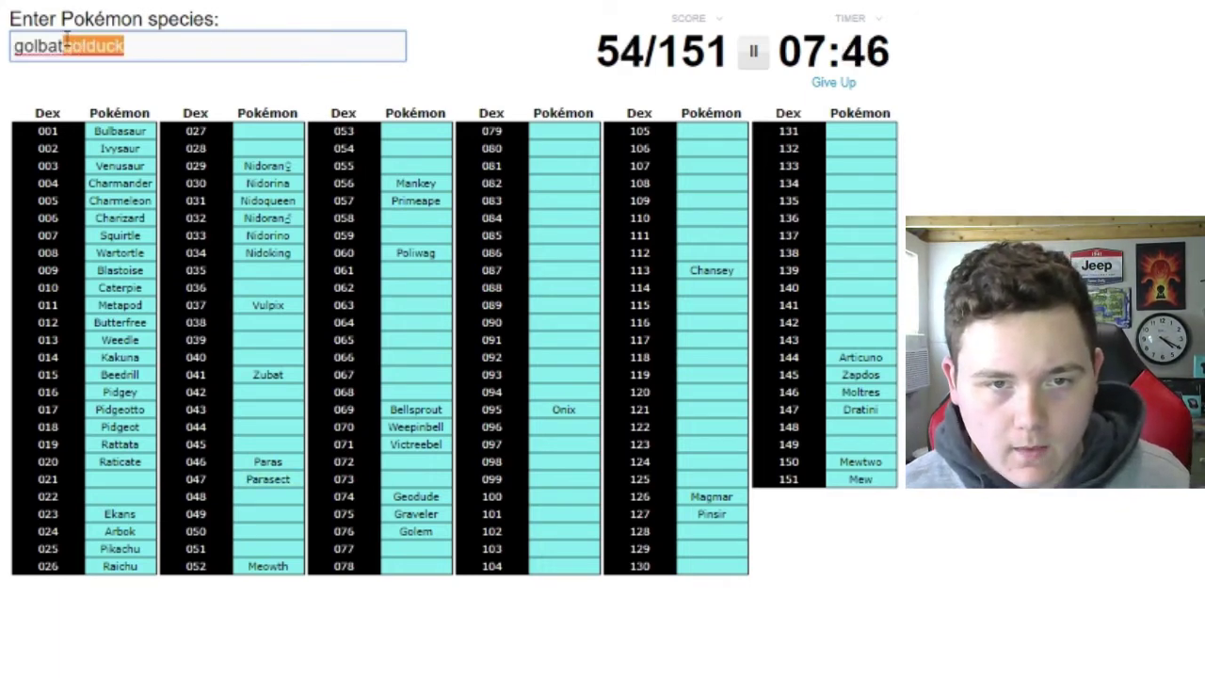
pyautogui.press('BackSpace')
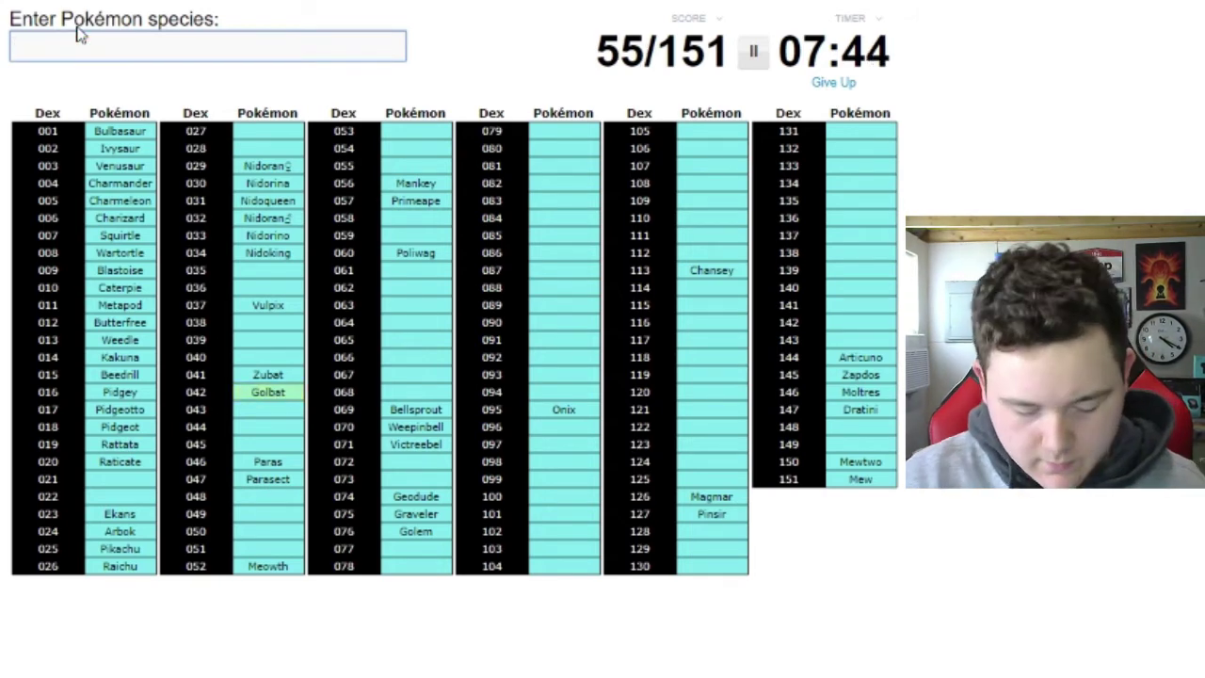
pyautogui.hotkey('ctrl', 'v')
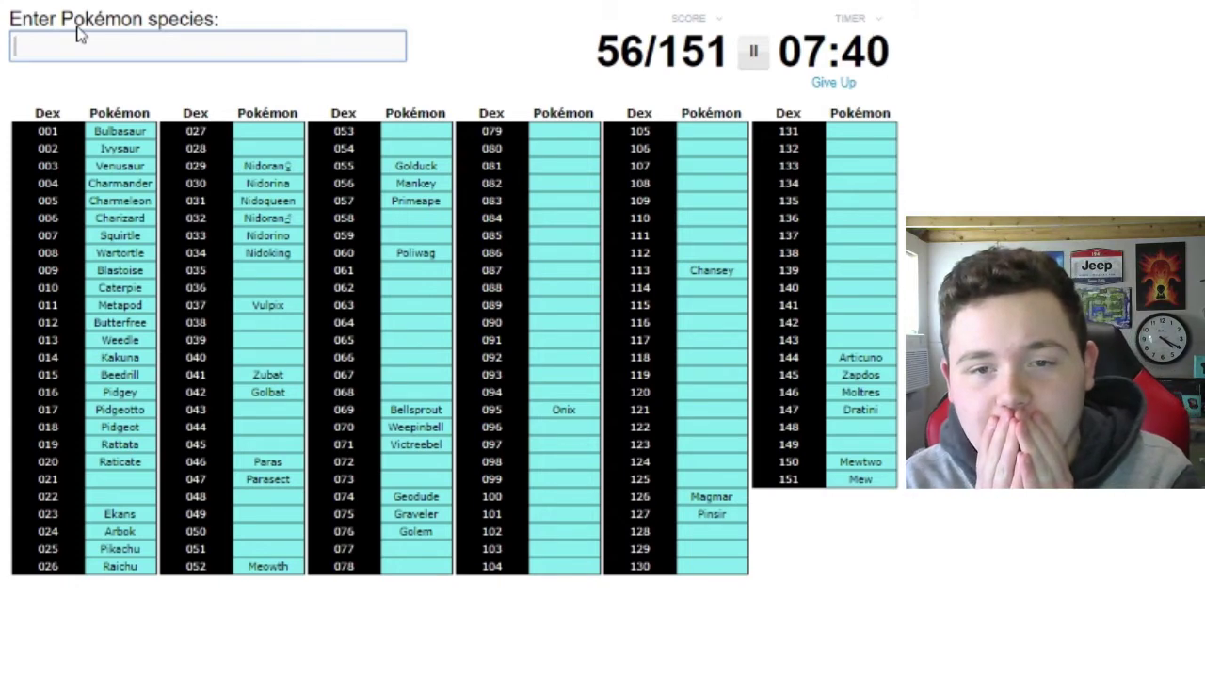
pyautogui.write('syk')
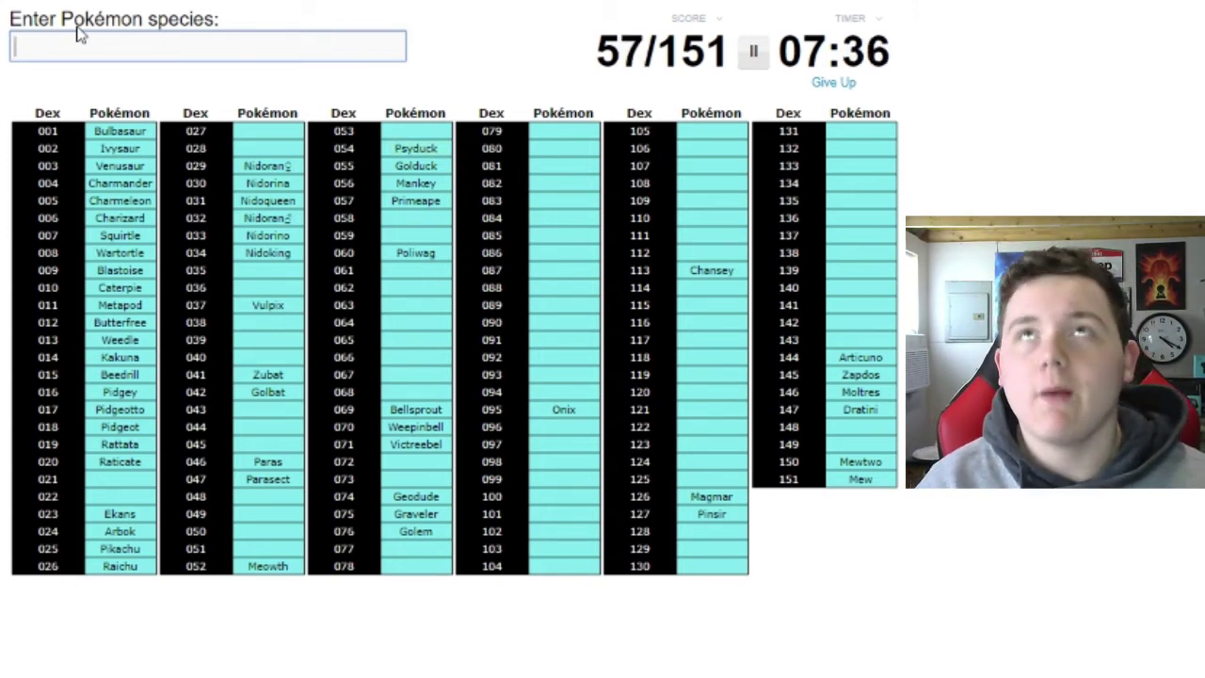
pyautogui.write('cliry')
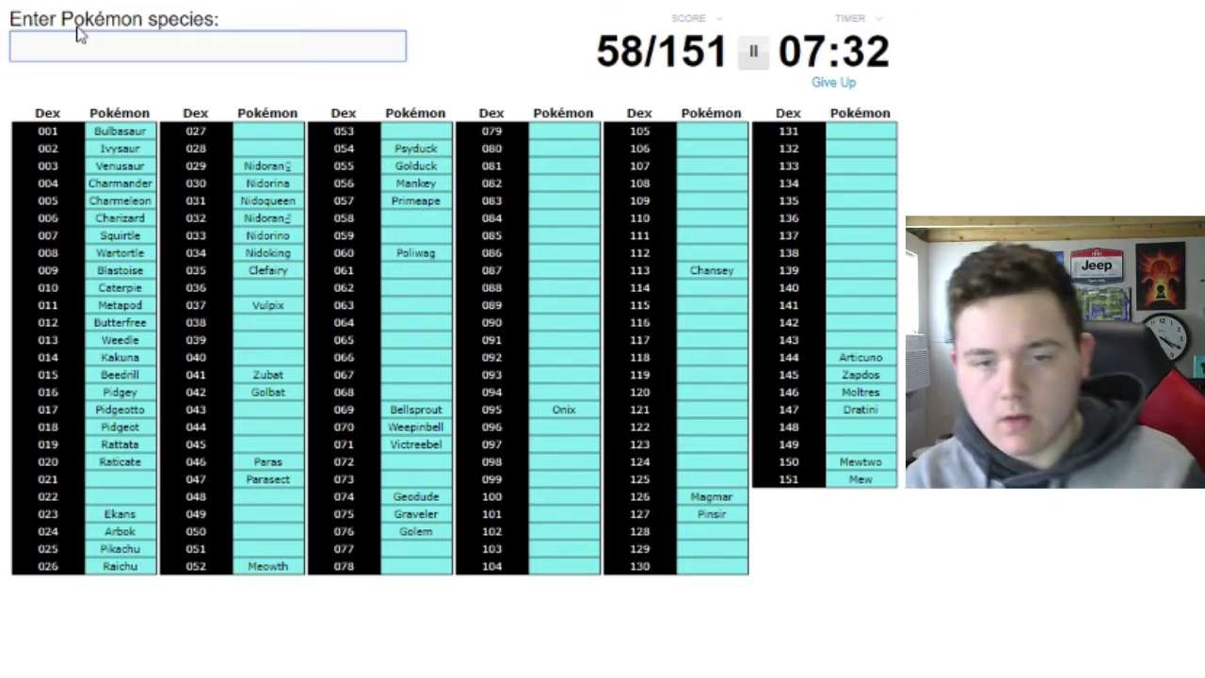
pyautogui.write('clef')
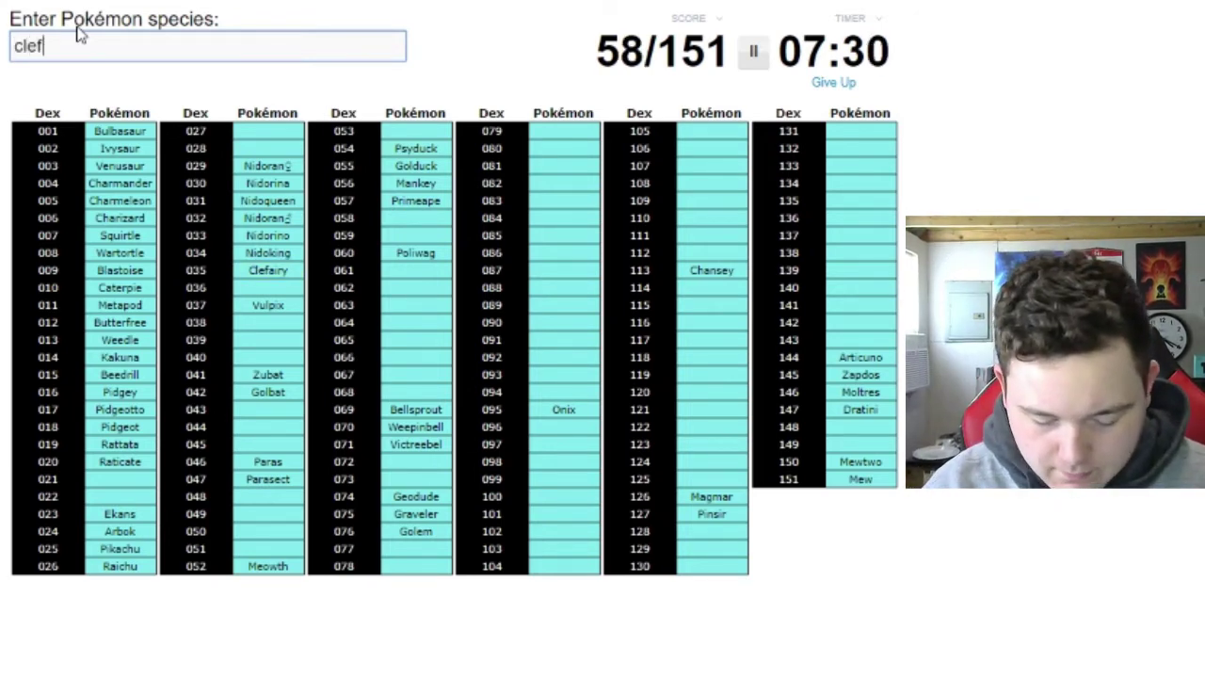
pyautogui.write('le')
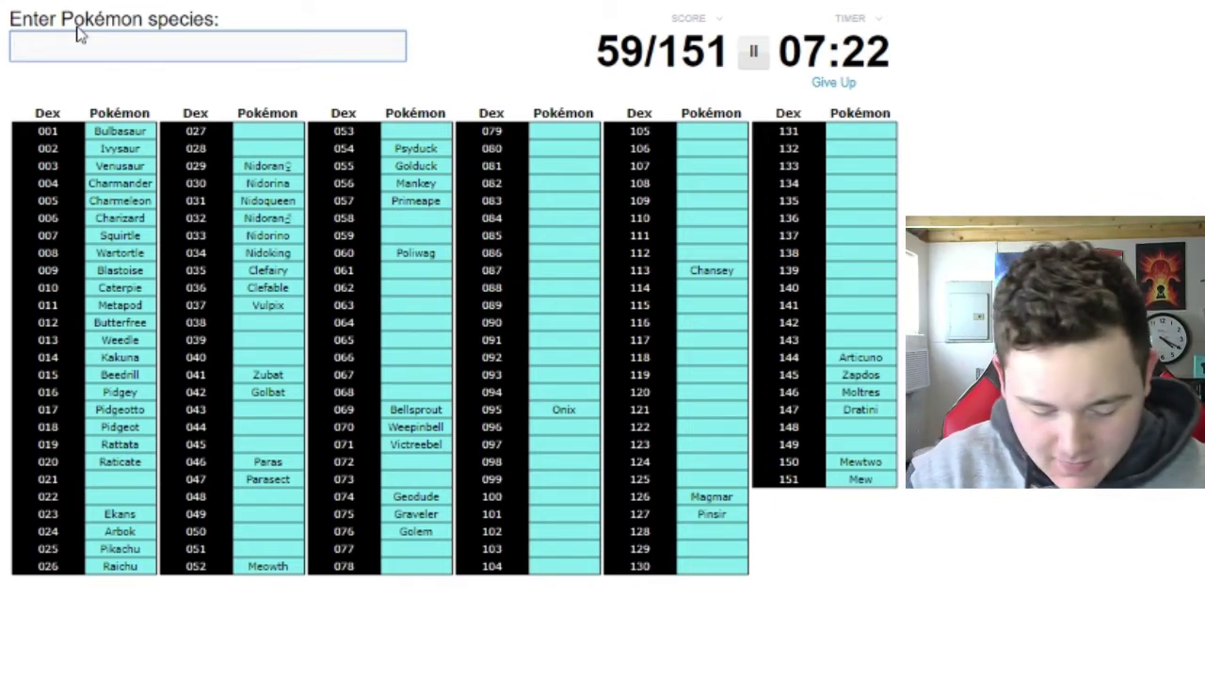
pyautogui.write('mis')
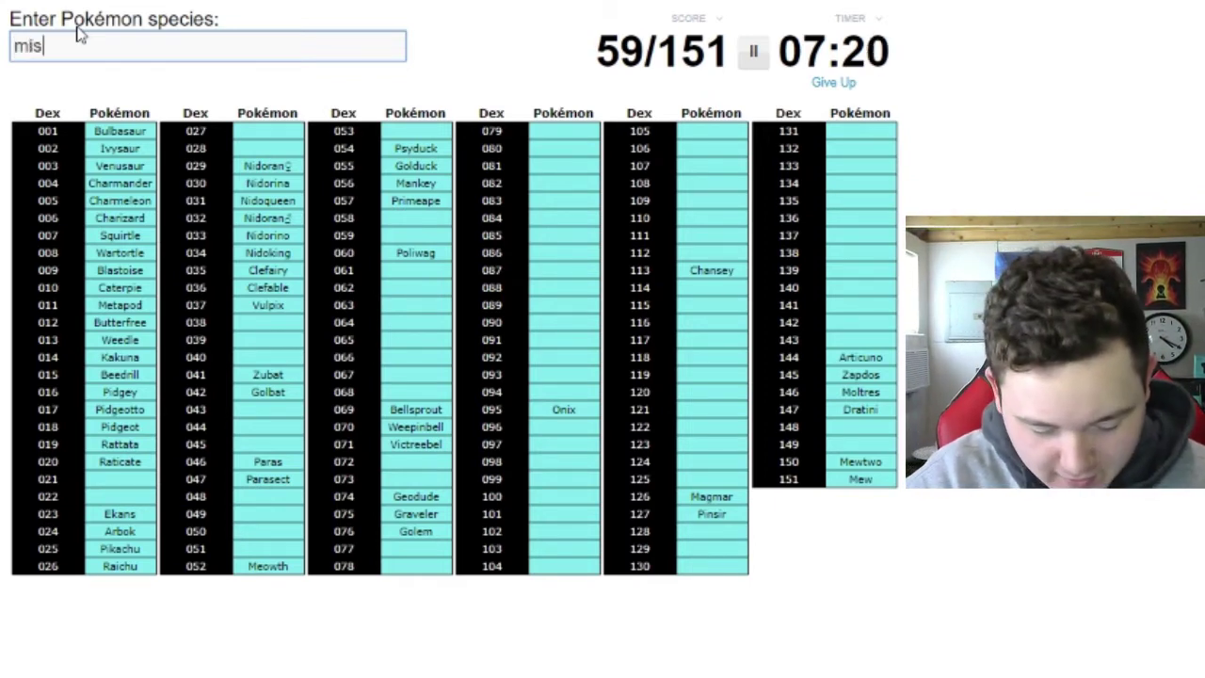
pyautogui.write('gno')
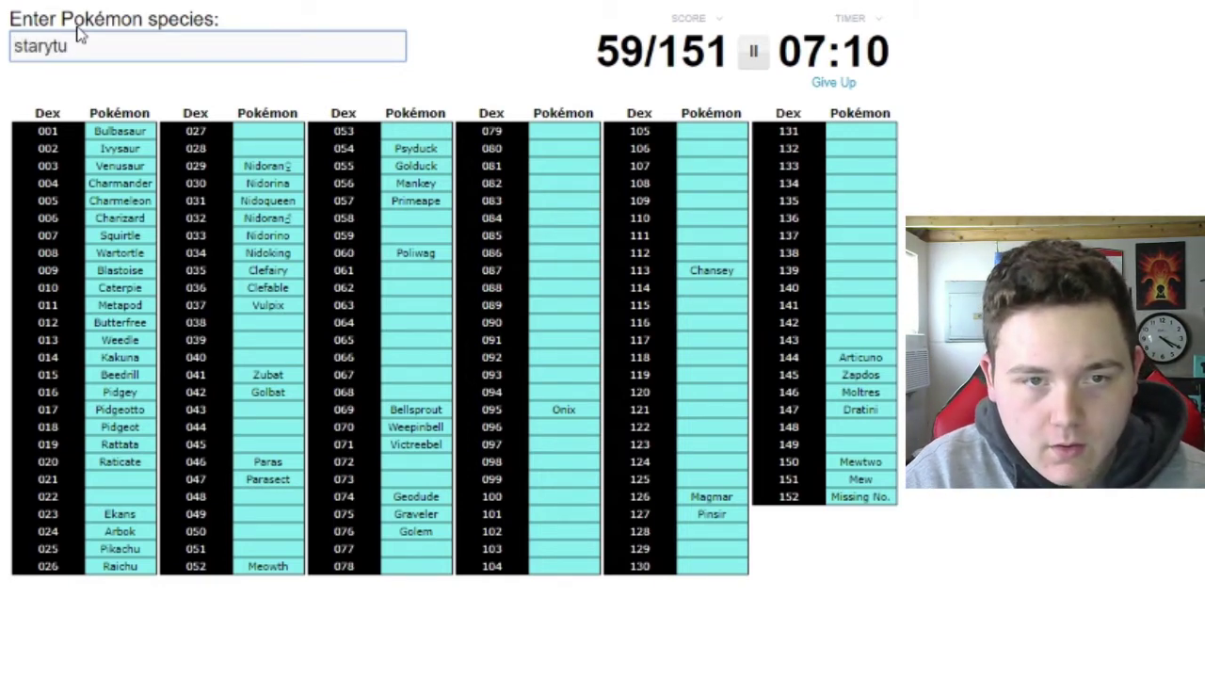
# Remove a stray letter so Staryu is accepted after Clefairy, Clefable and Missing No.
pyautogui.press('BackSpace')
pyautogui.write('u')
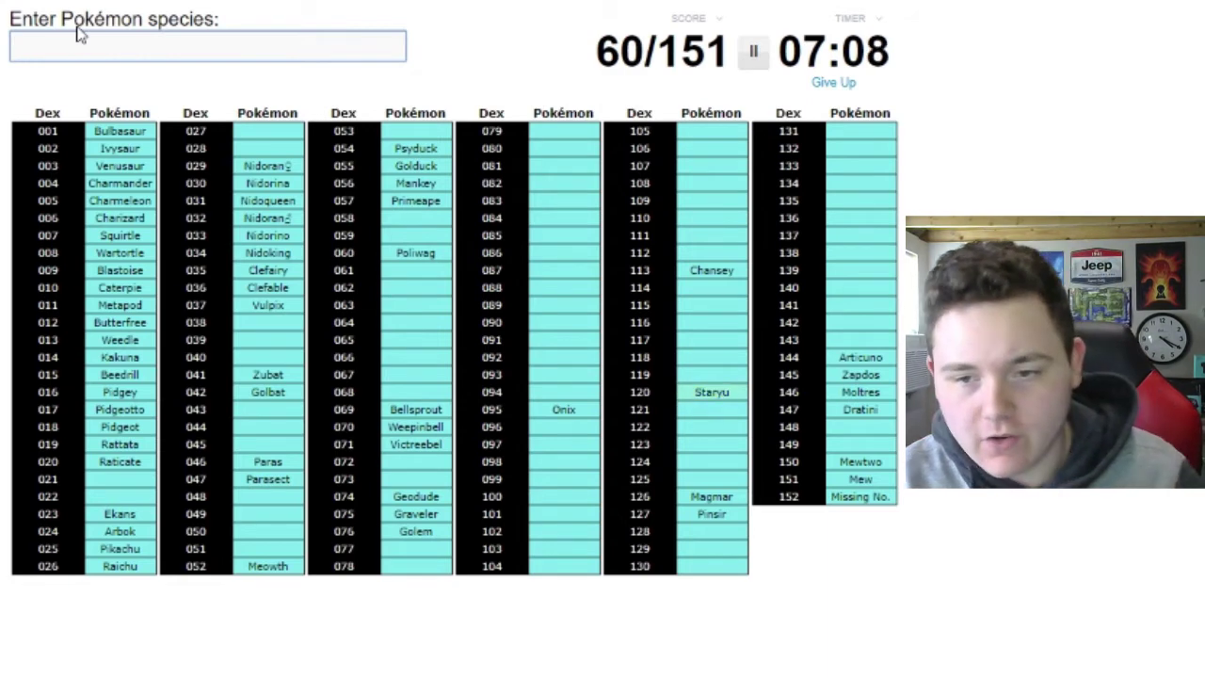
pyautogui.write('smie')
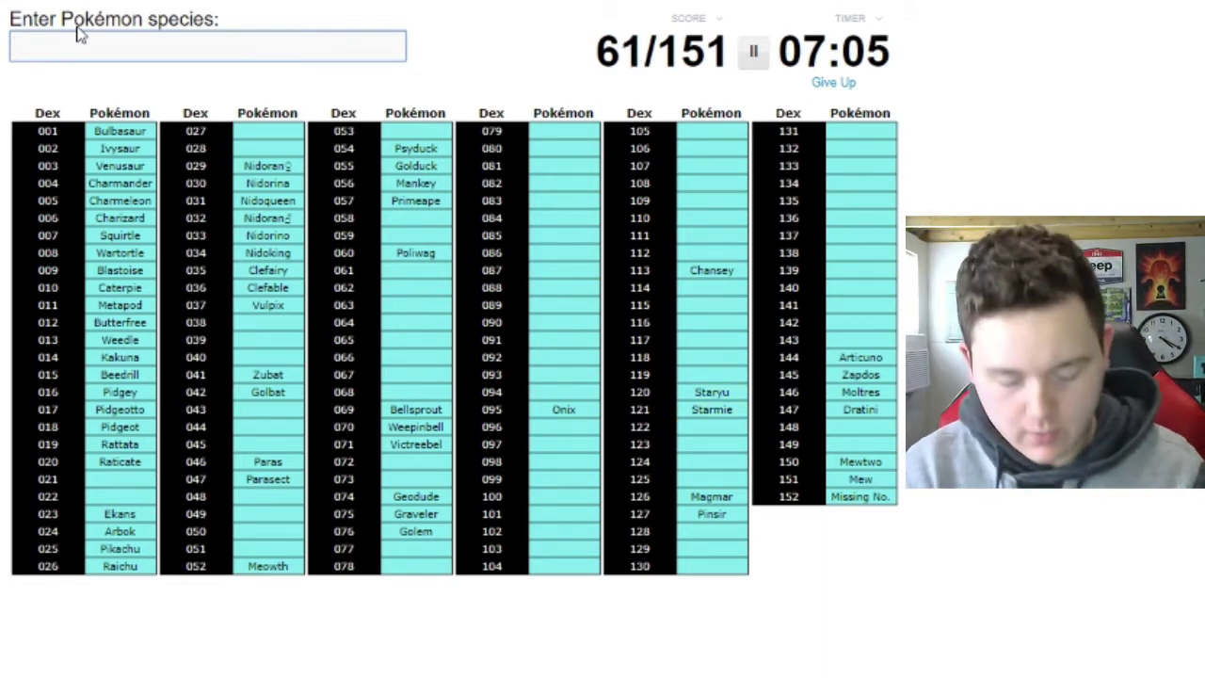
pyautogui.write('goldeen')
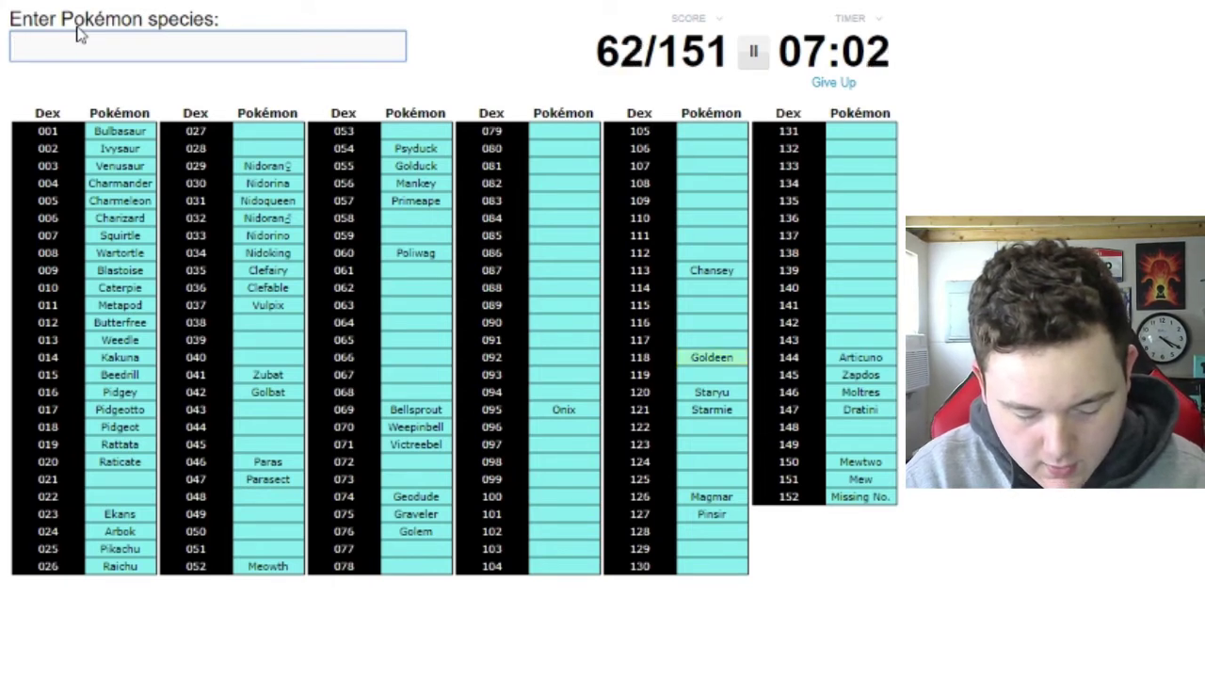
pyautogui.write('seaking')
pyautogui.write('e')
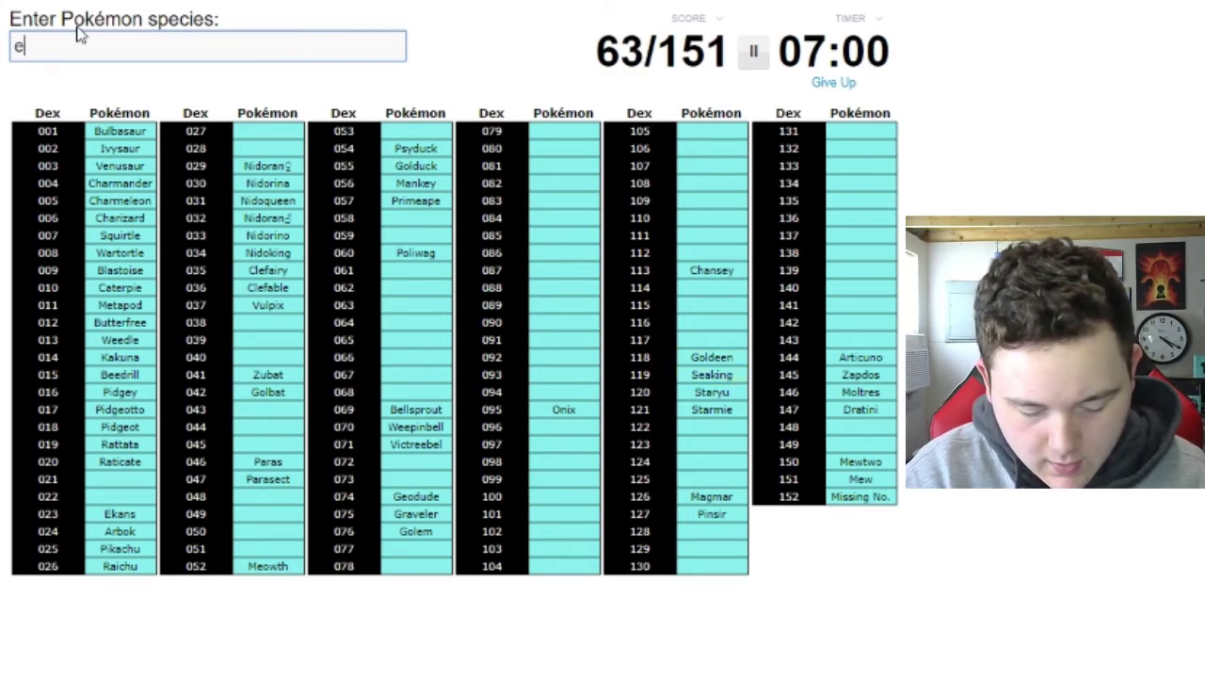
pyautogui.write('xeggcute')
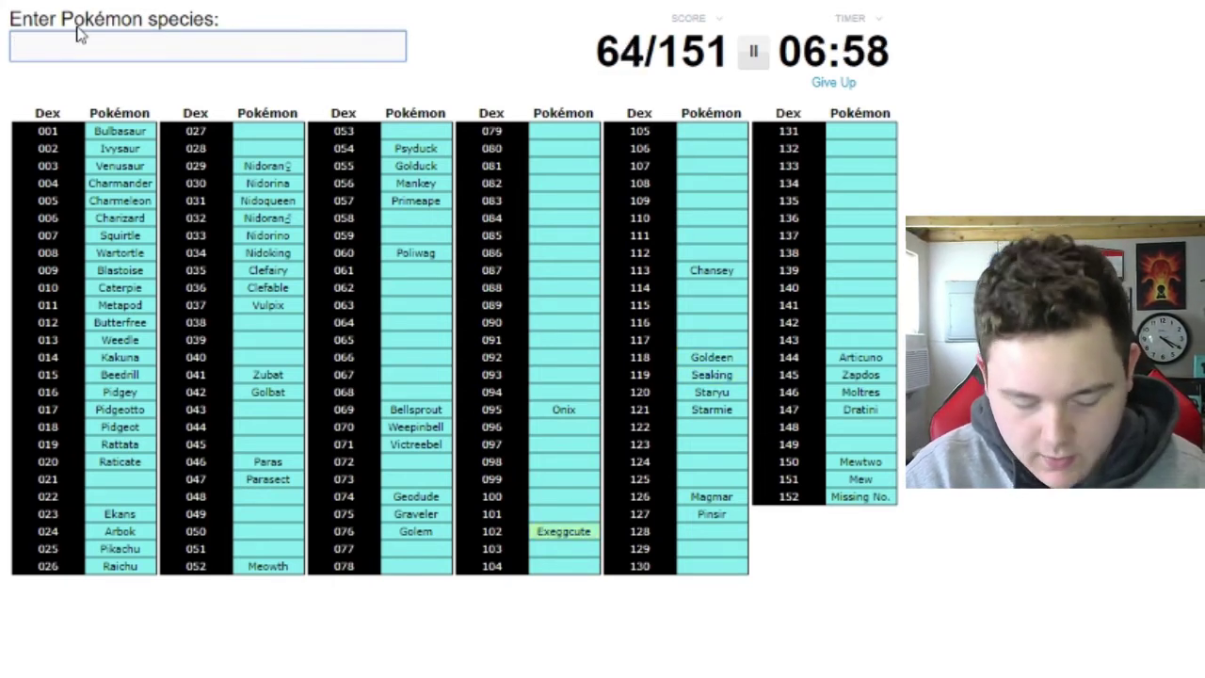
pyautogui.write('xegguto')
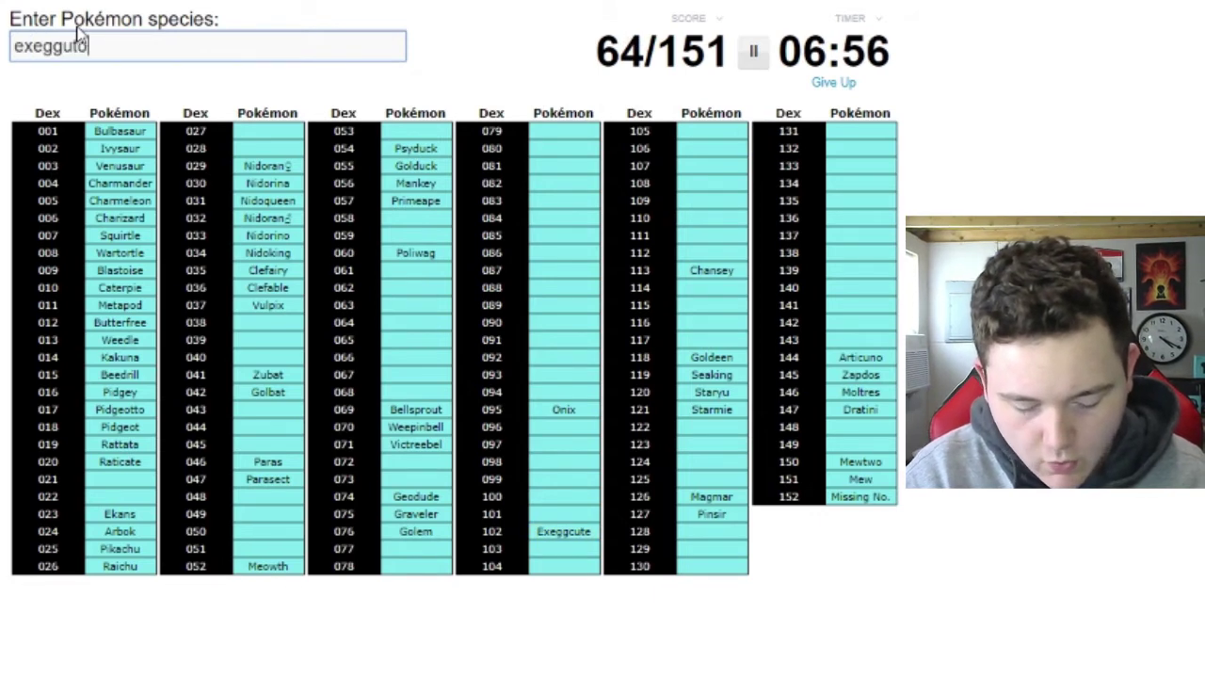
pyautogui.write('r')
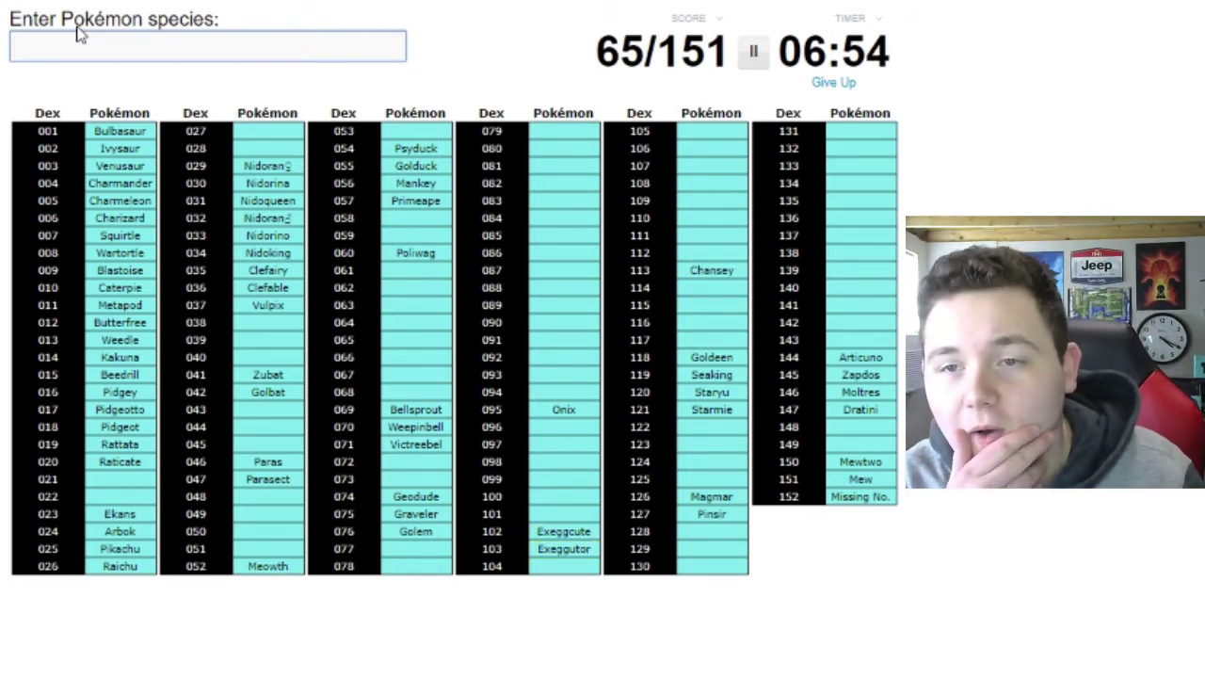
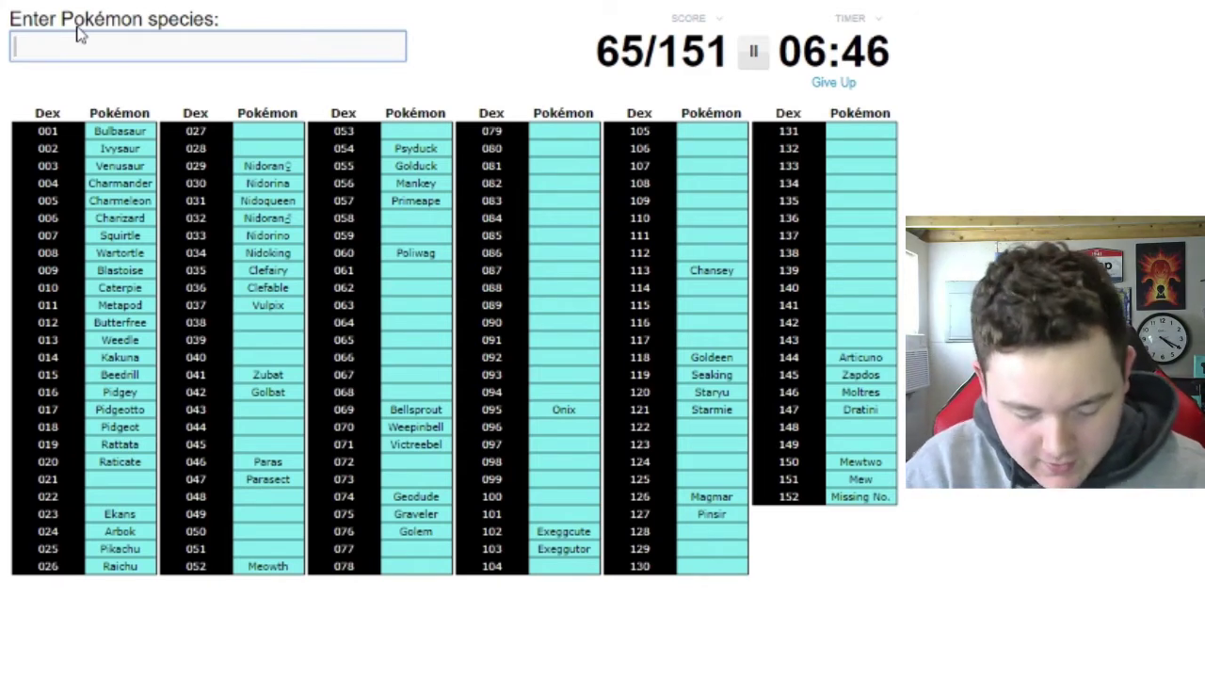
pyautogui.write('llder')
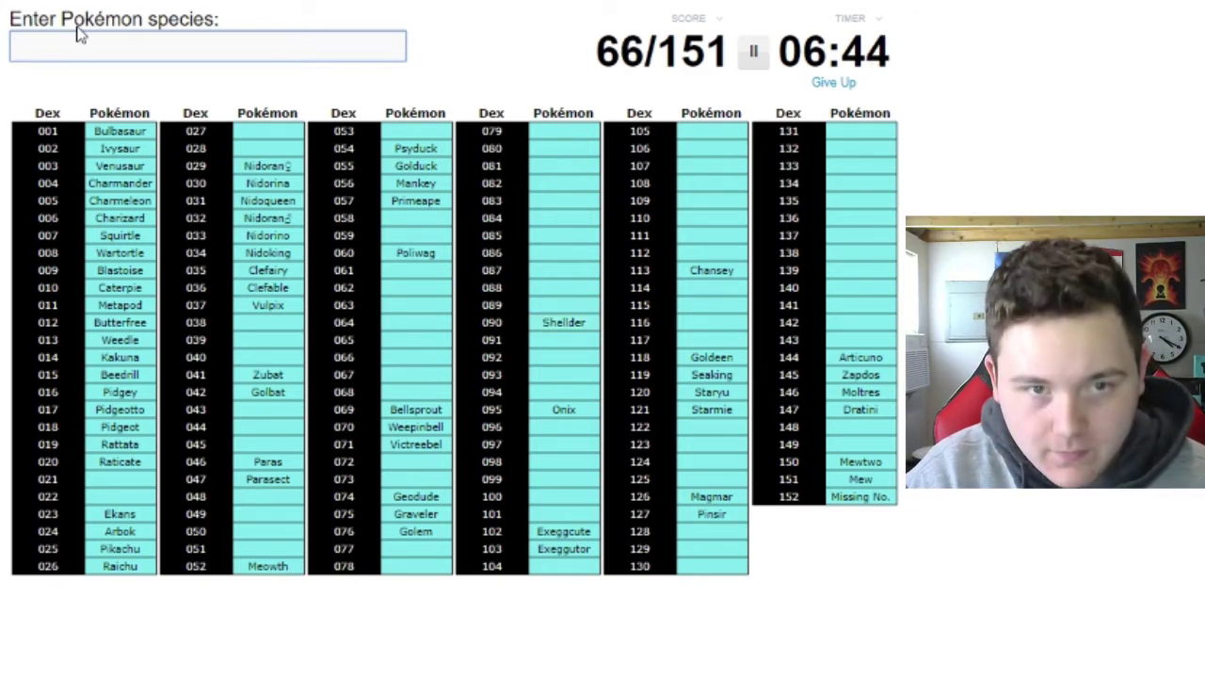
pyautogui.write('cl')
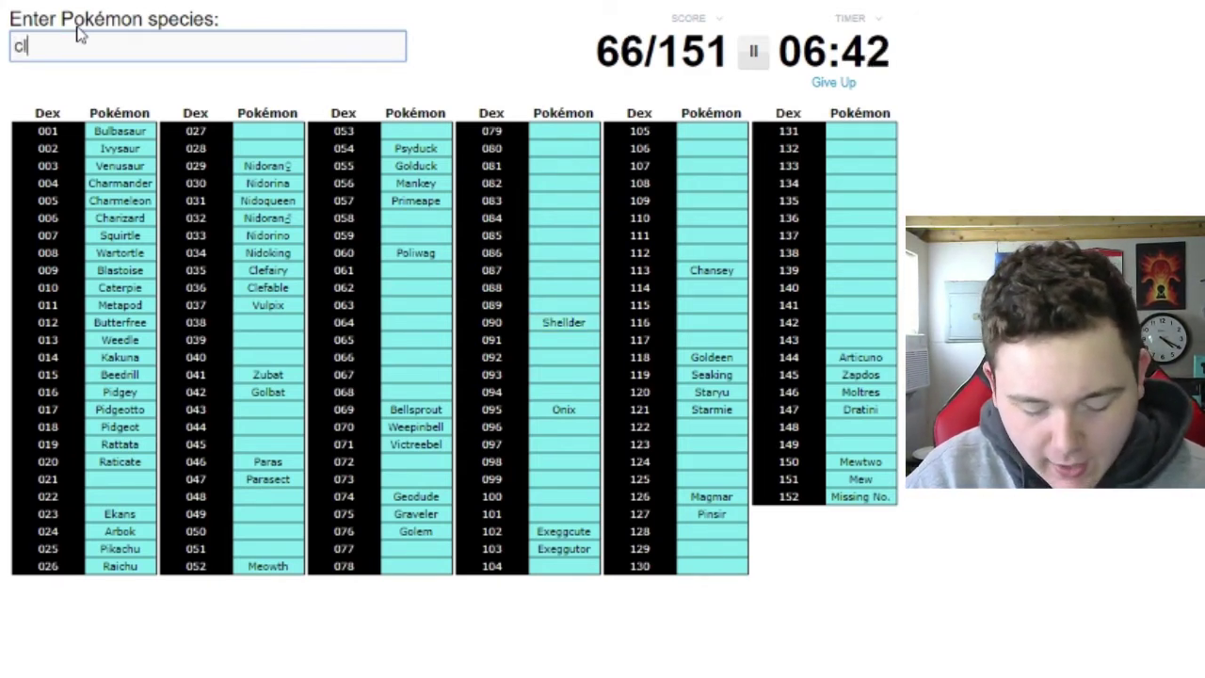
pyautogui.write('yster')
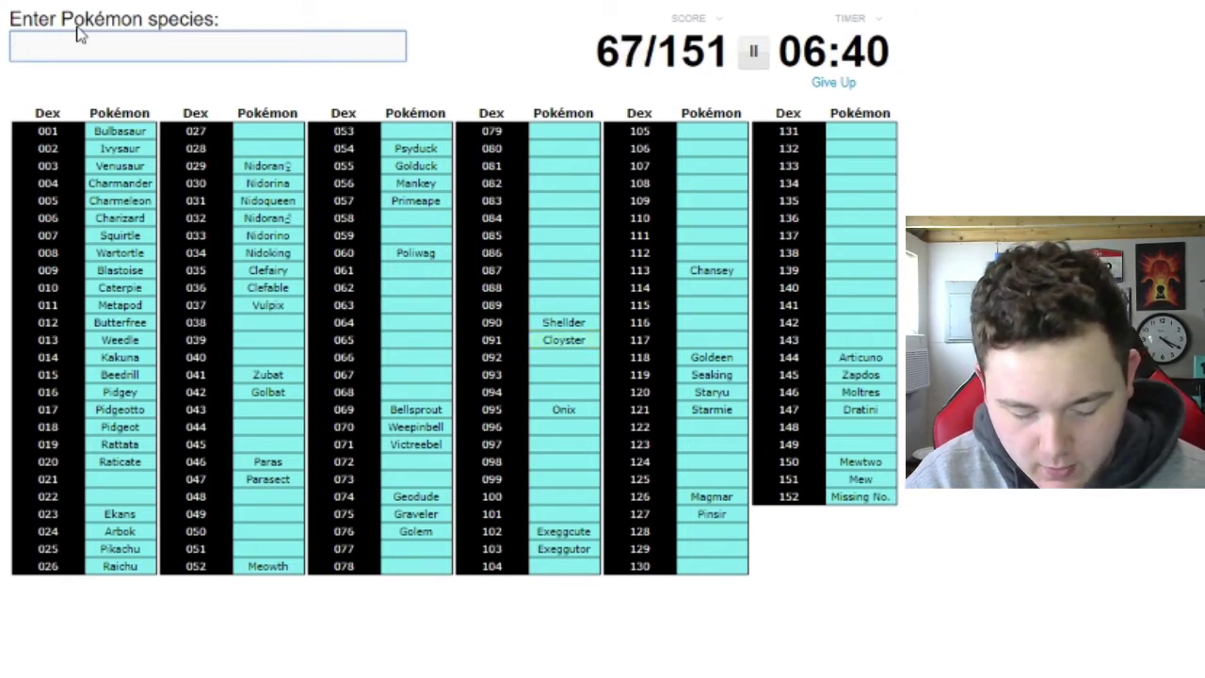
# Correct stray letters while entering Seel and Persian in the species box.
pyautogui.press('BackSpace')
pyautogui.write('seel')
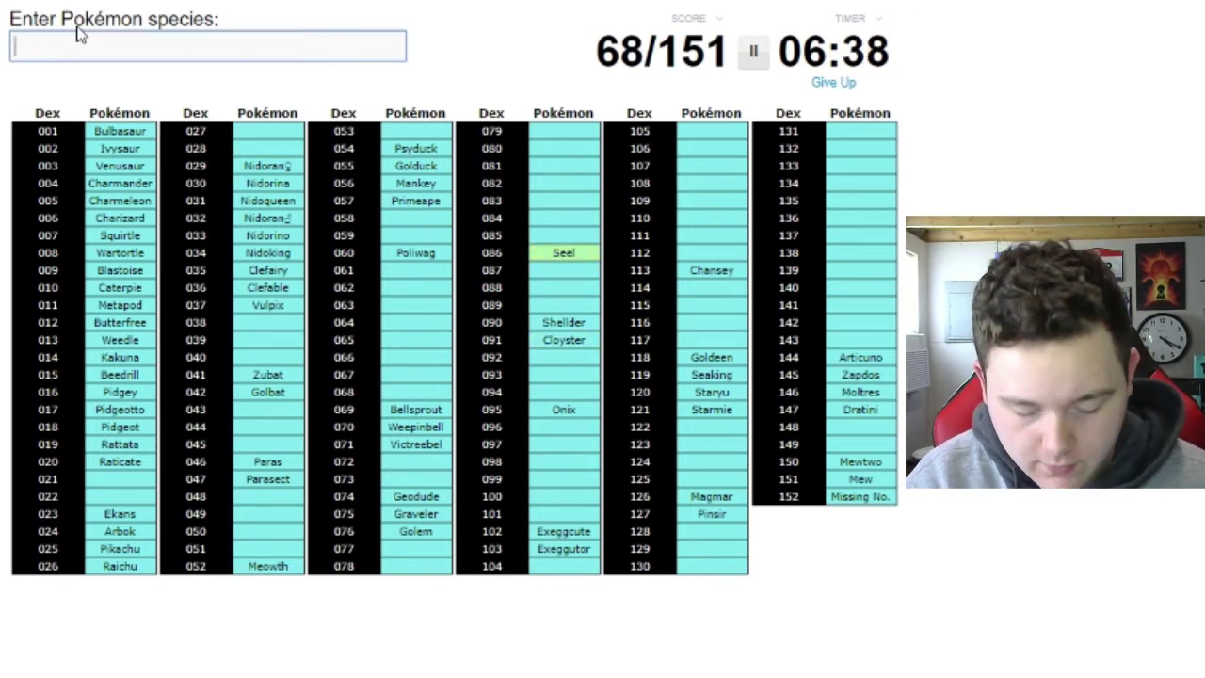
pyautogui.write('vorb')
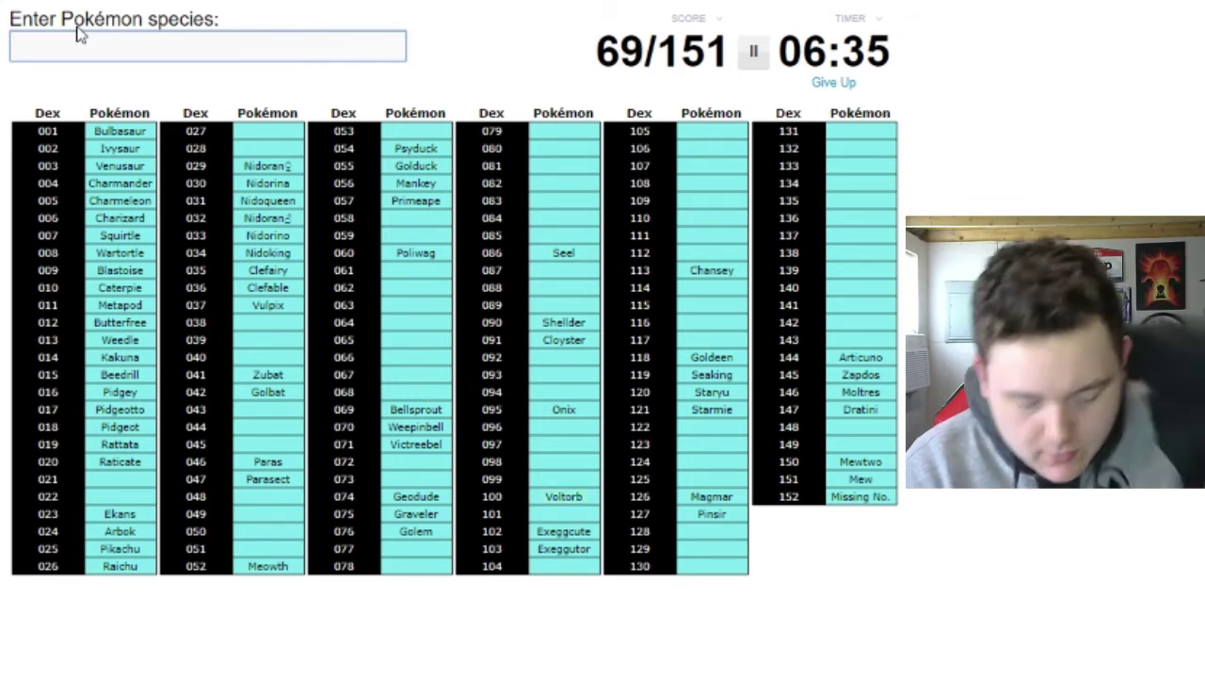
pyautogui.write('etrde')
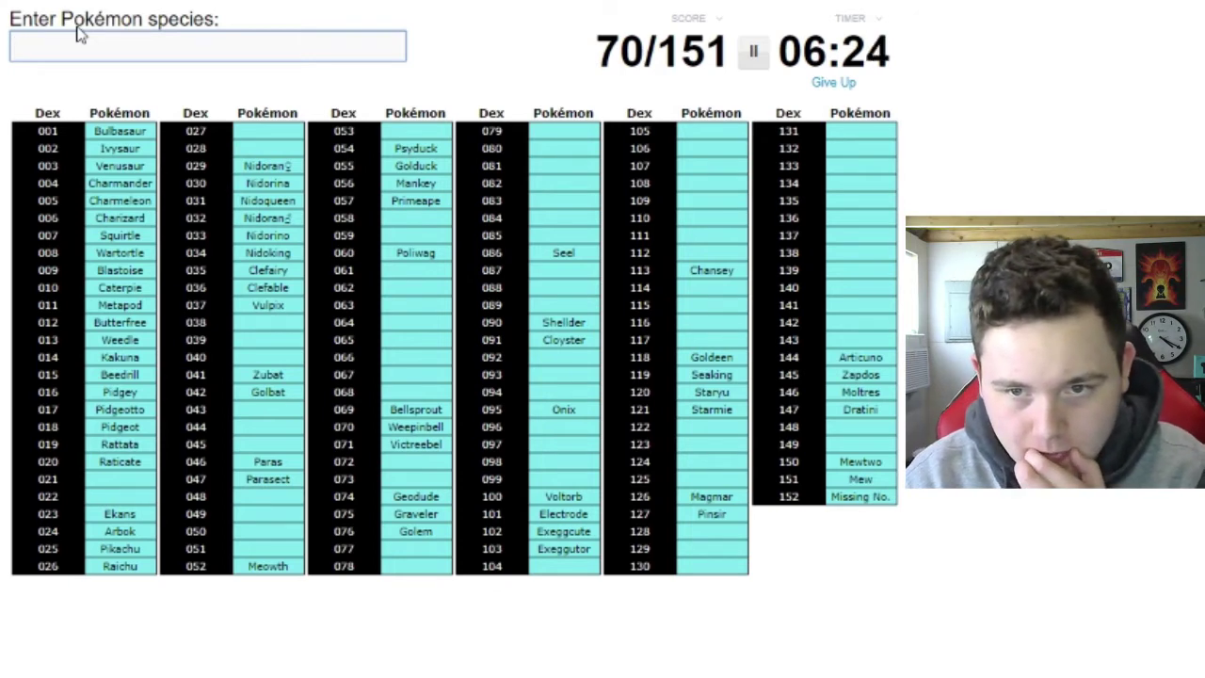
pyautogui.write('gng')
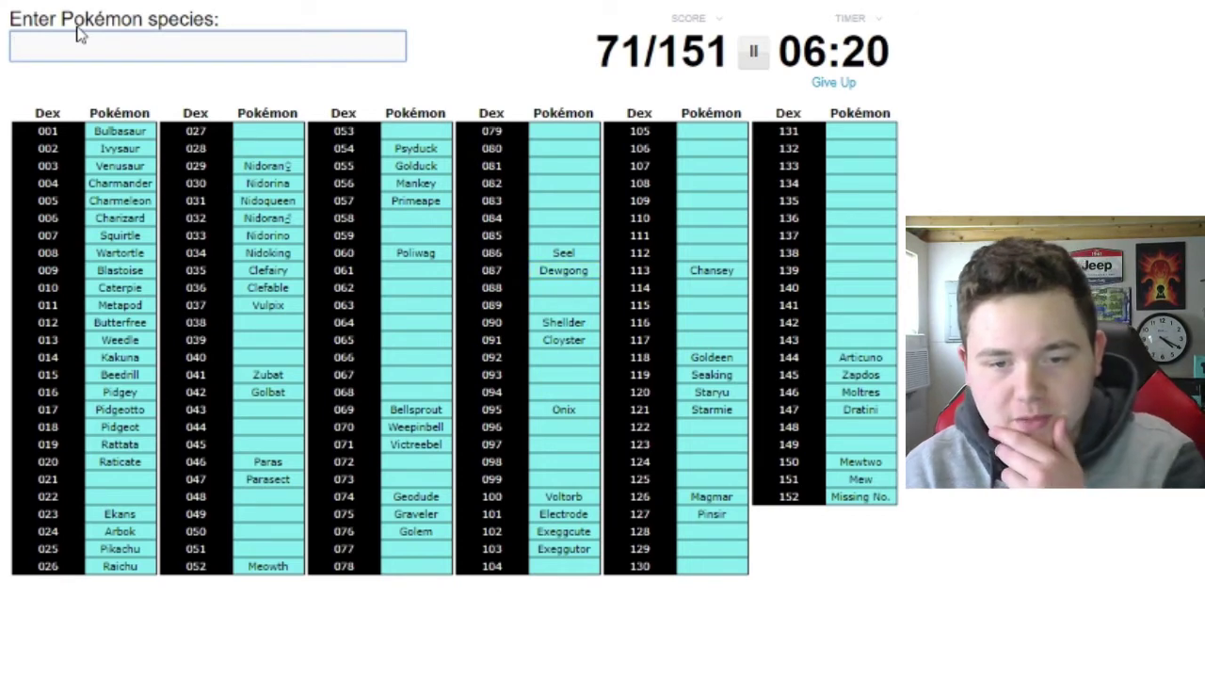
pyautogui.write('pre')
pyautogui.press('BackSpace')
pyautogui.press('BackSpace')
pyautogui.write('ersian')
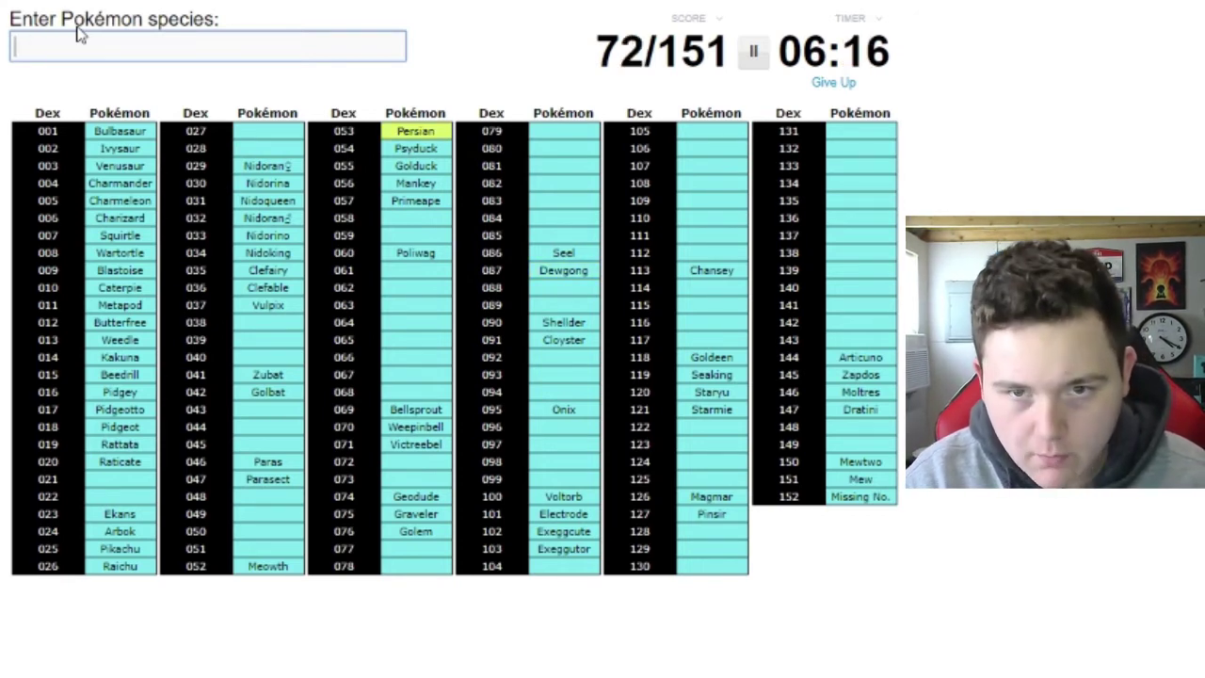
pyautogui.write('poliirl')
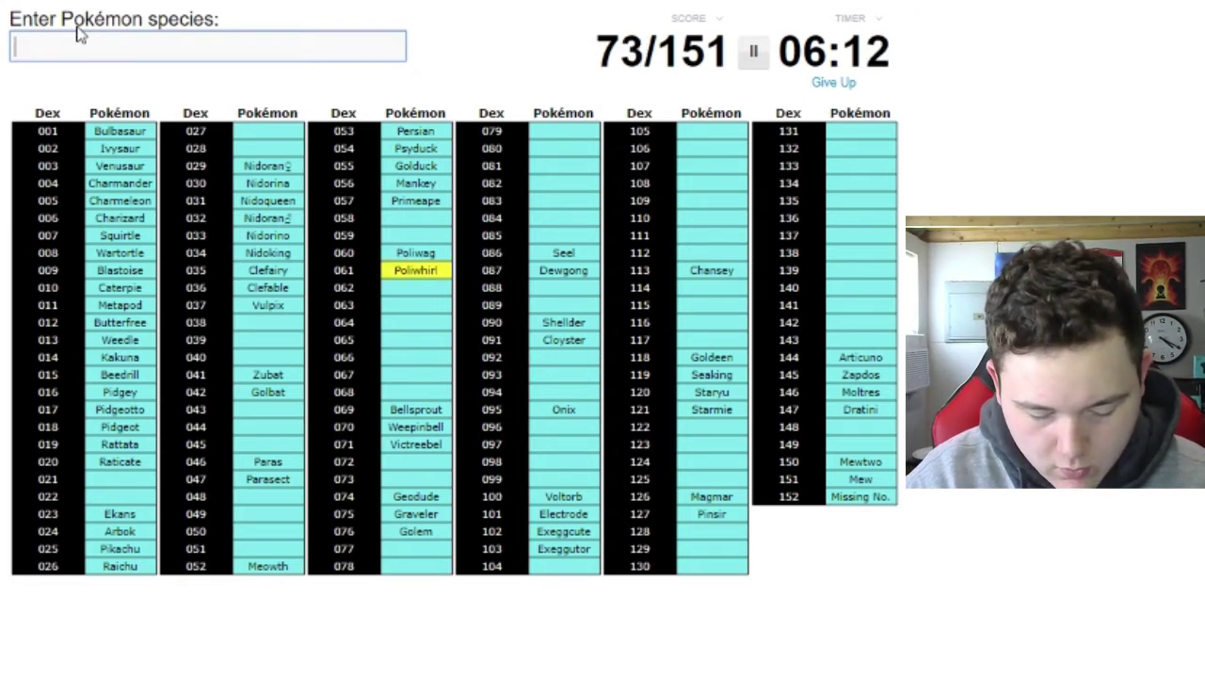
pyautogui.write('p')
pyautogui.write('oliw')
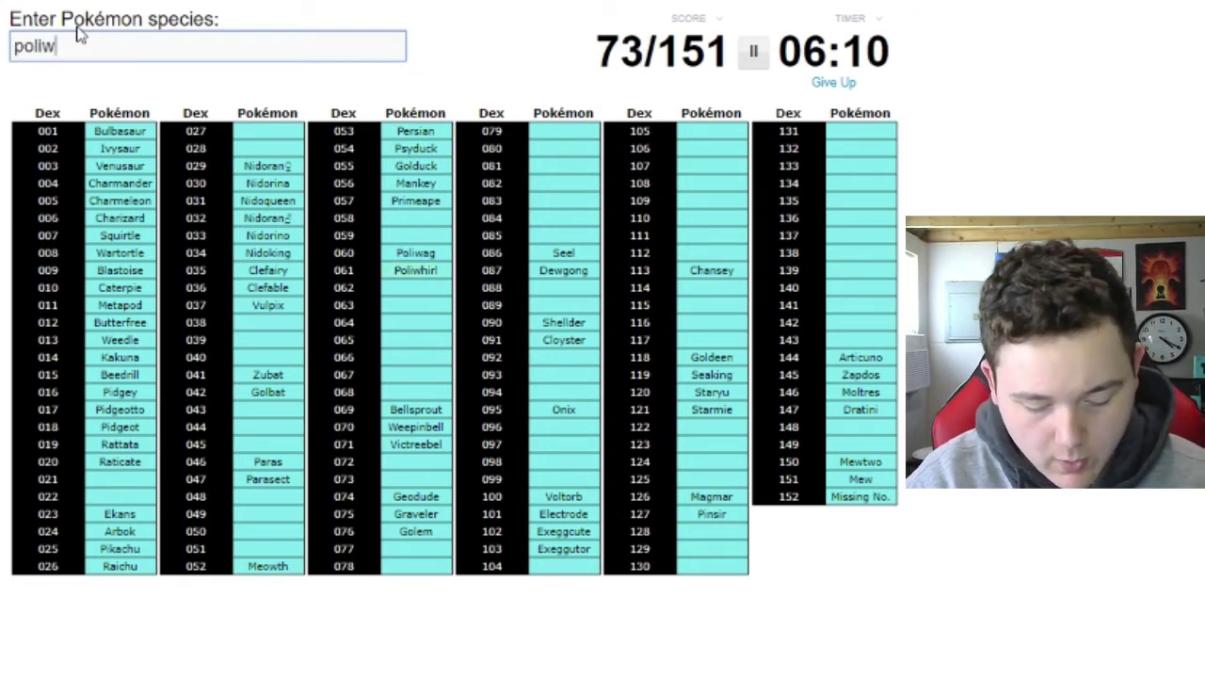
pyautogui.write('h')
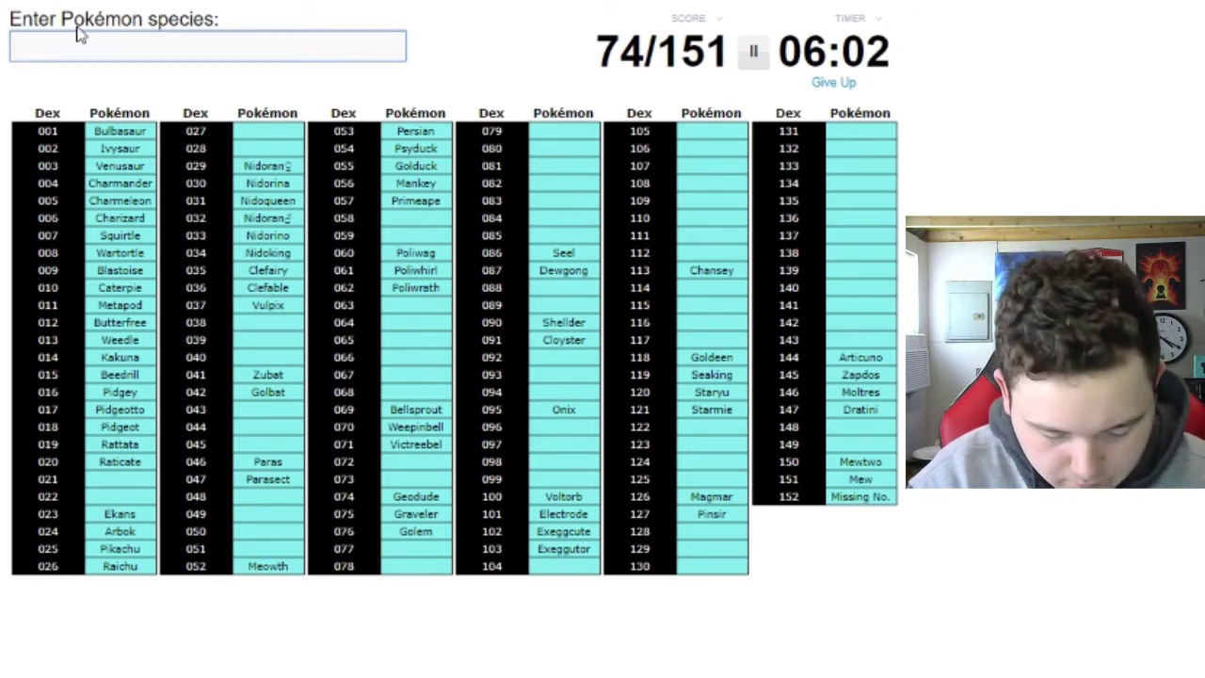
pyautogui.write('dr')
pyautogui.write('agoni')
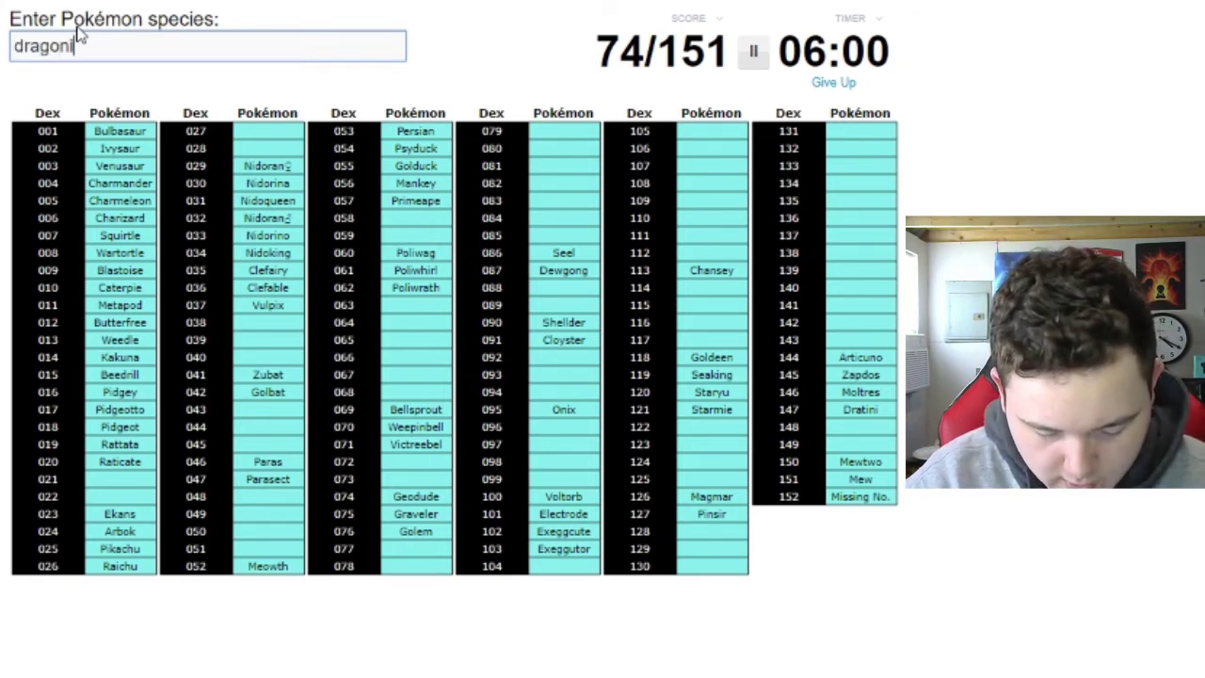
pyautogui.write('tedragon')
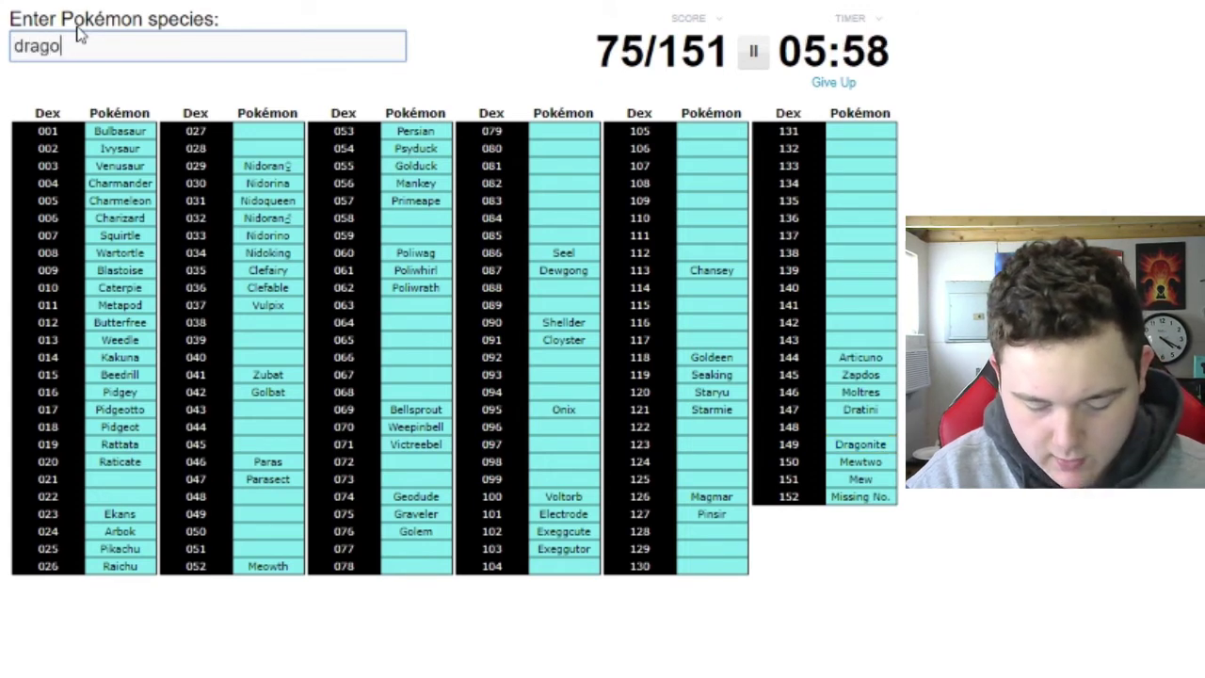
pyautogui.write('air')
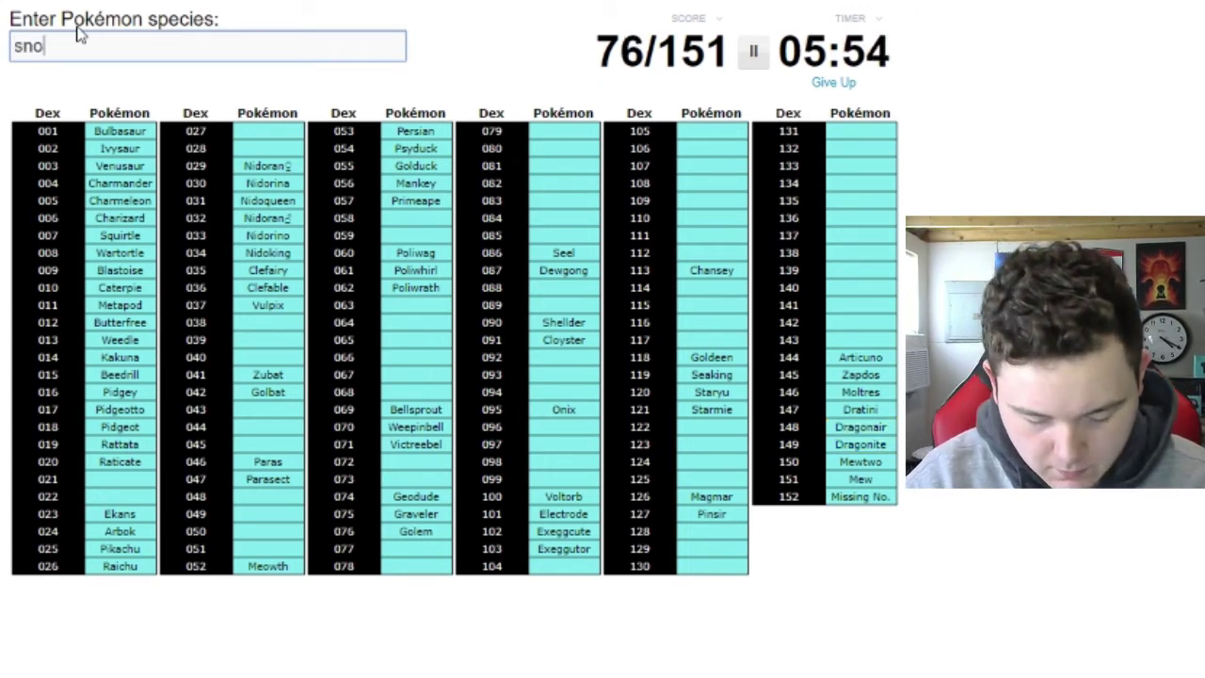
pyautogui.write('x')
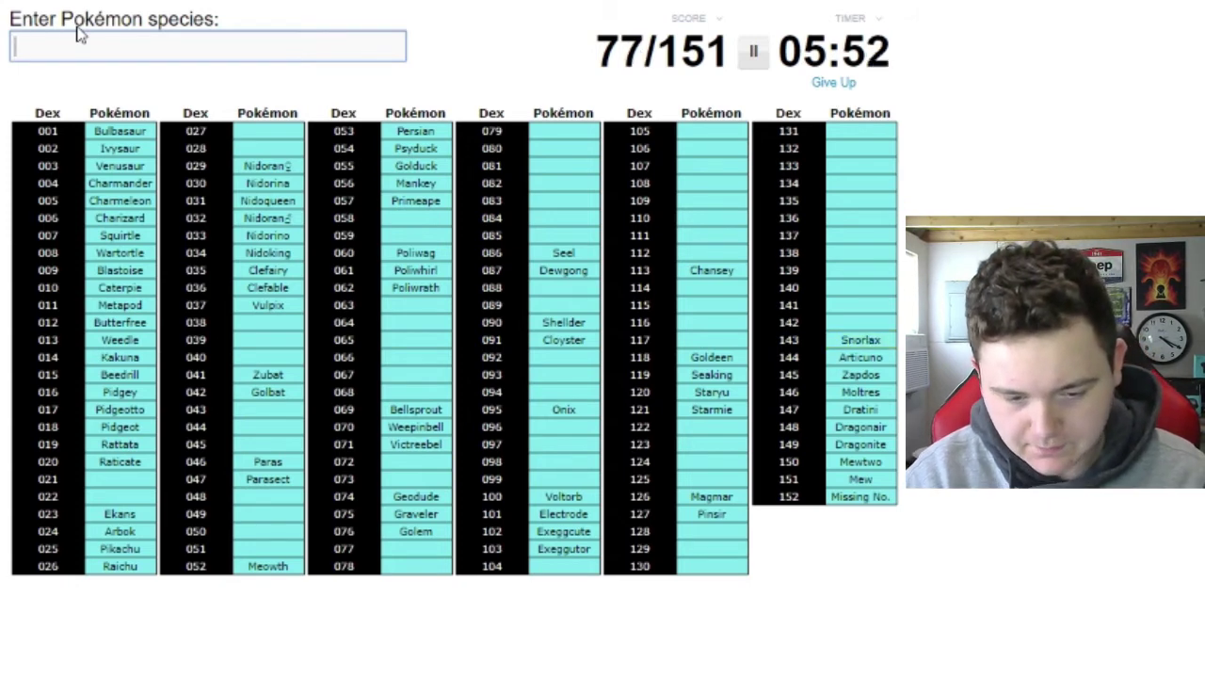
pyautogui.write('e')
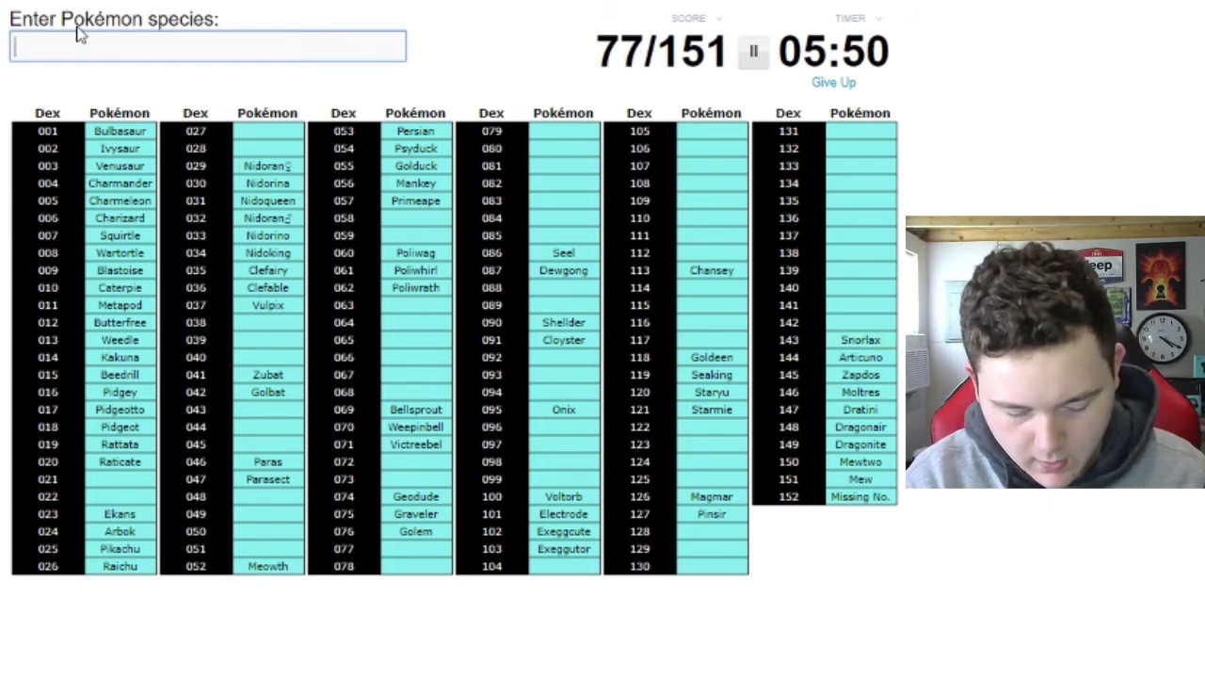
pyautogui.write('evee')
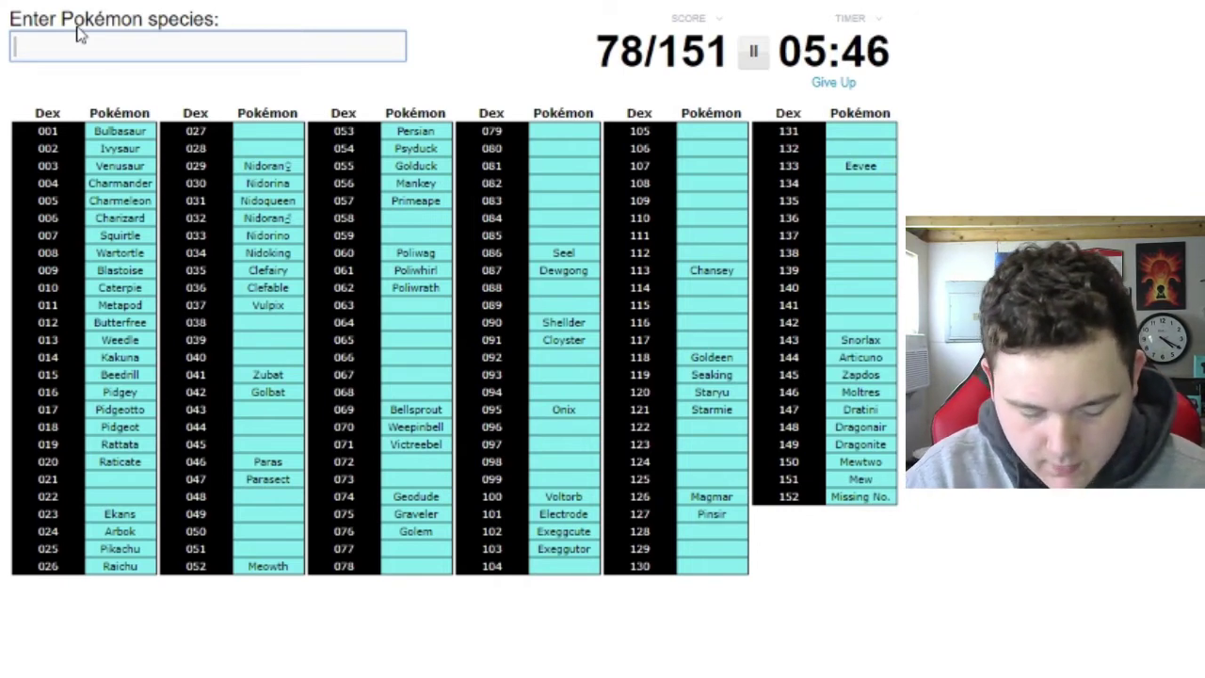
pyautogui.write('weezing')
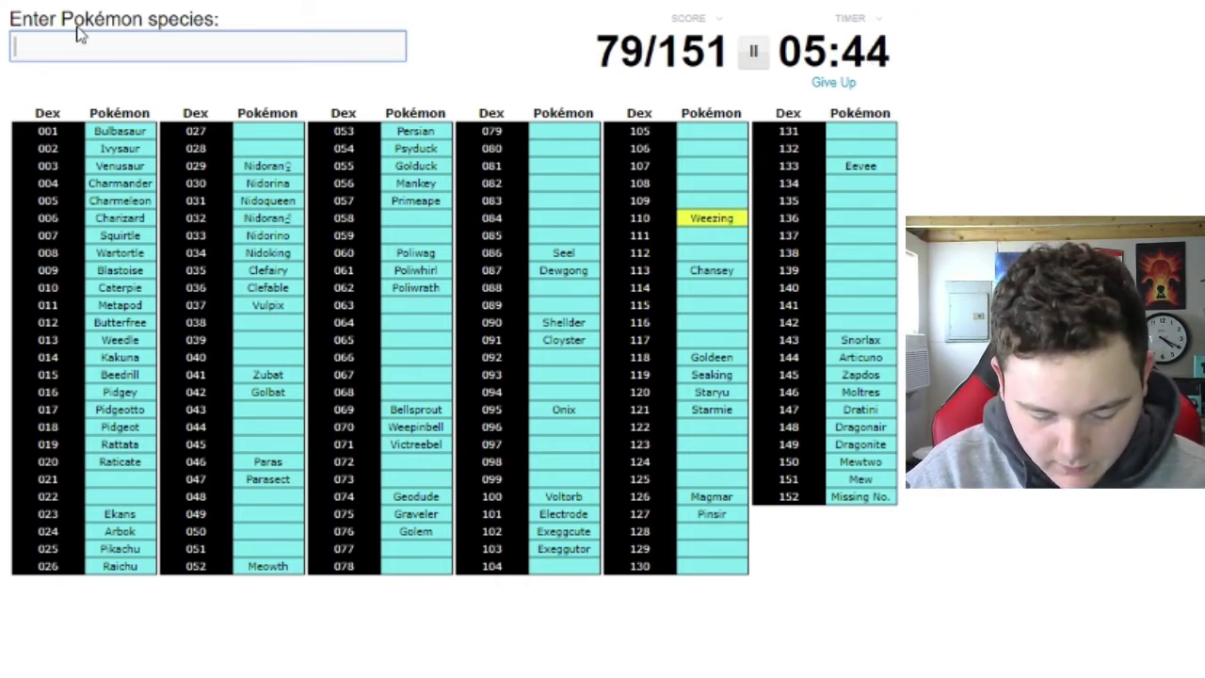
pyautogui.write('koffing')
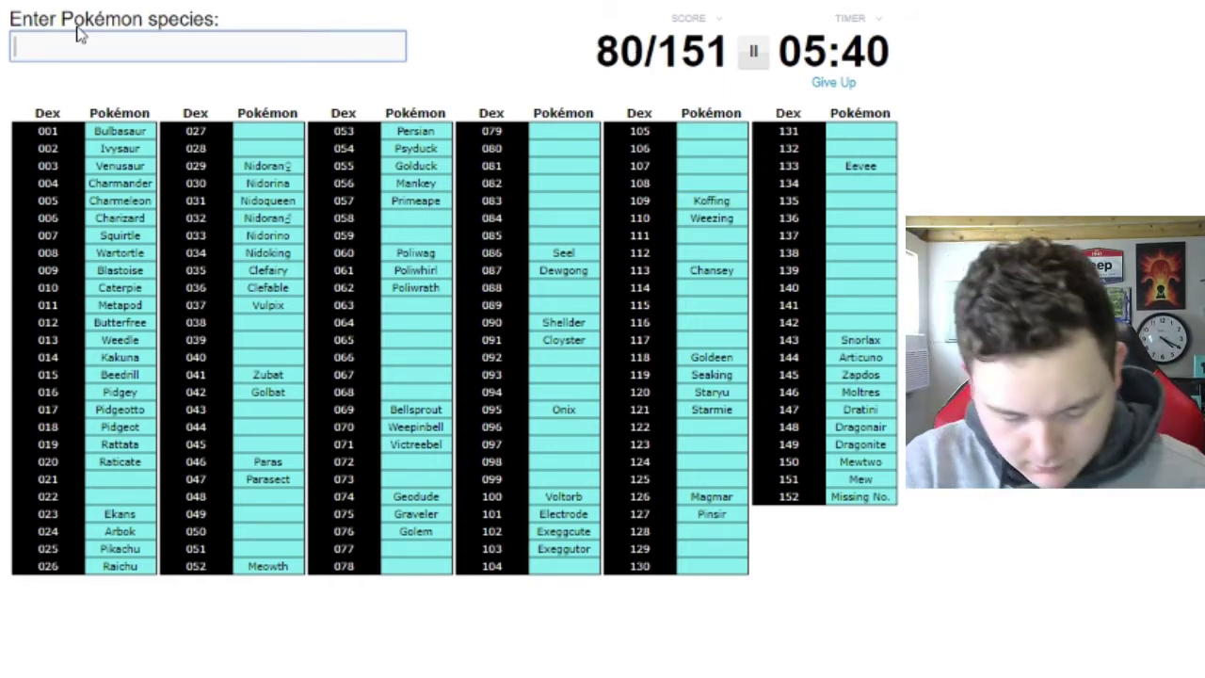
pyautogui.write('g')
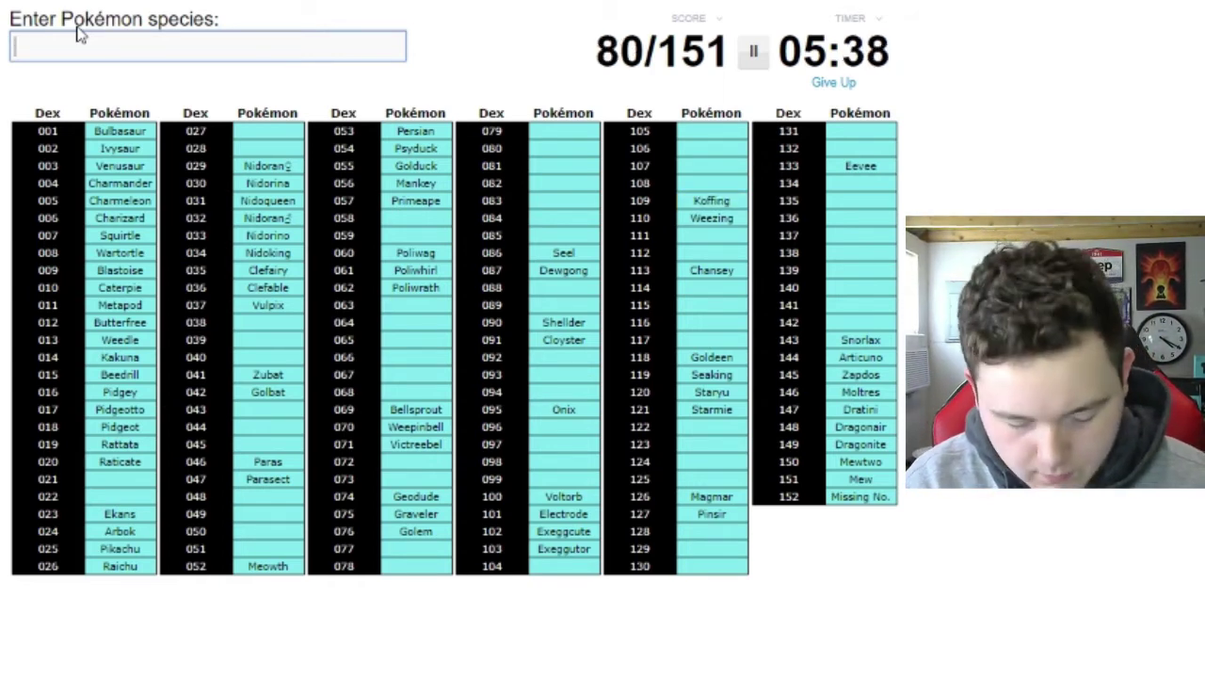
pyautogui.write('ow')
# Remove the wrong letters from the Growlithe guess after Koffing and Weezing.
pyautogui.press('BackSpace')
pyautogui.press('BackSpace')
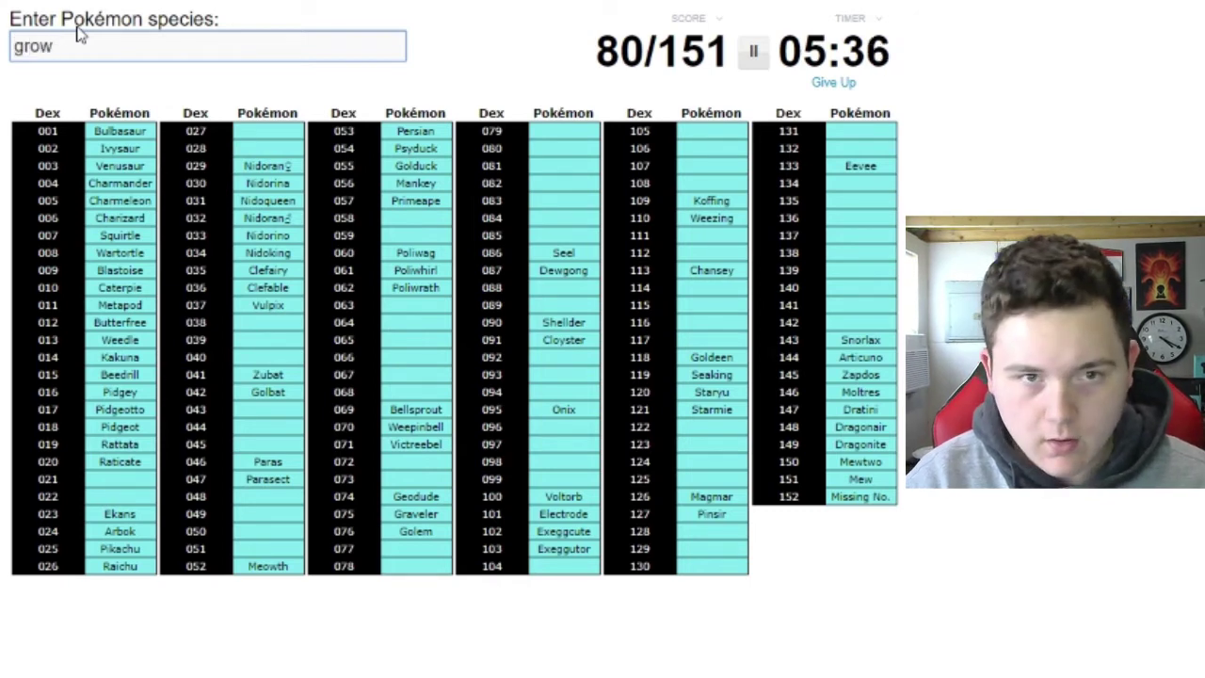
pyautogui.write('lith')
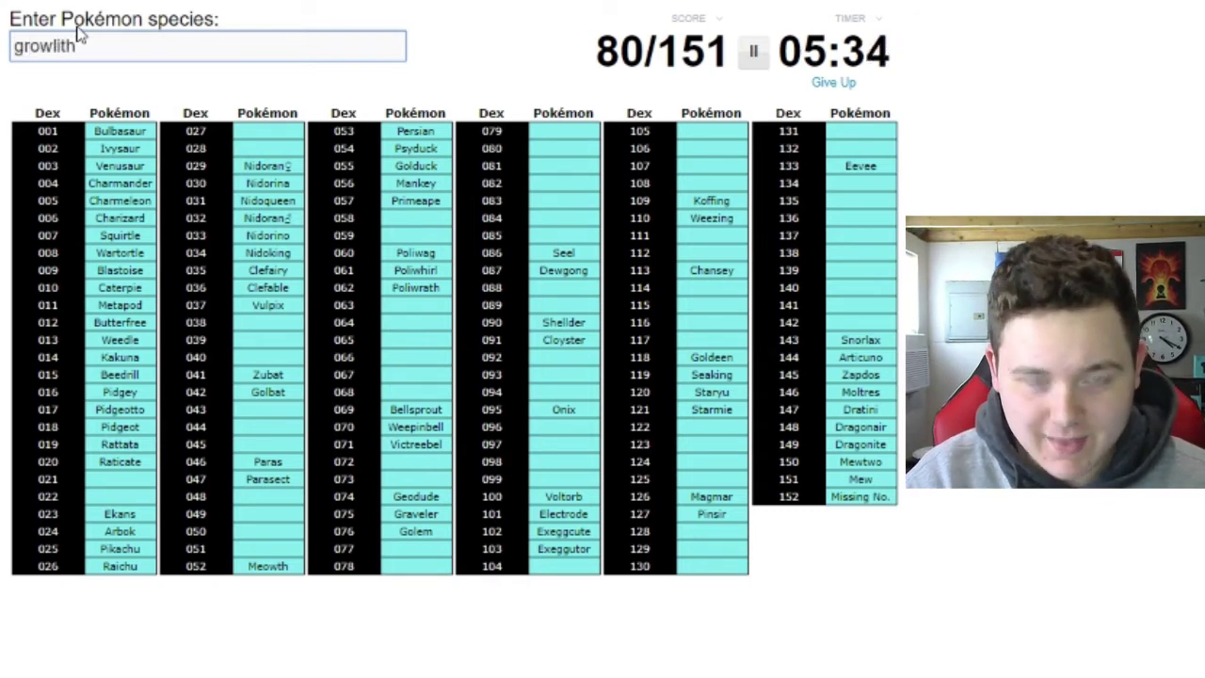
pyautogui.write('e')
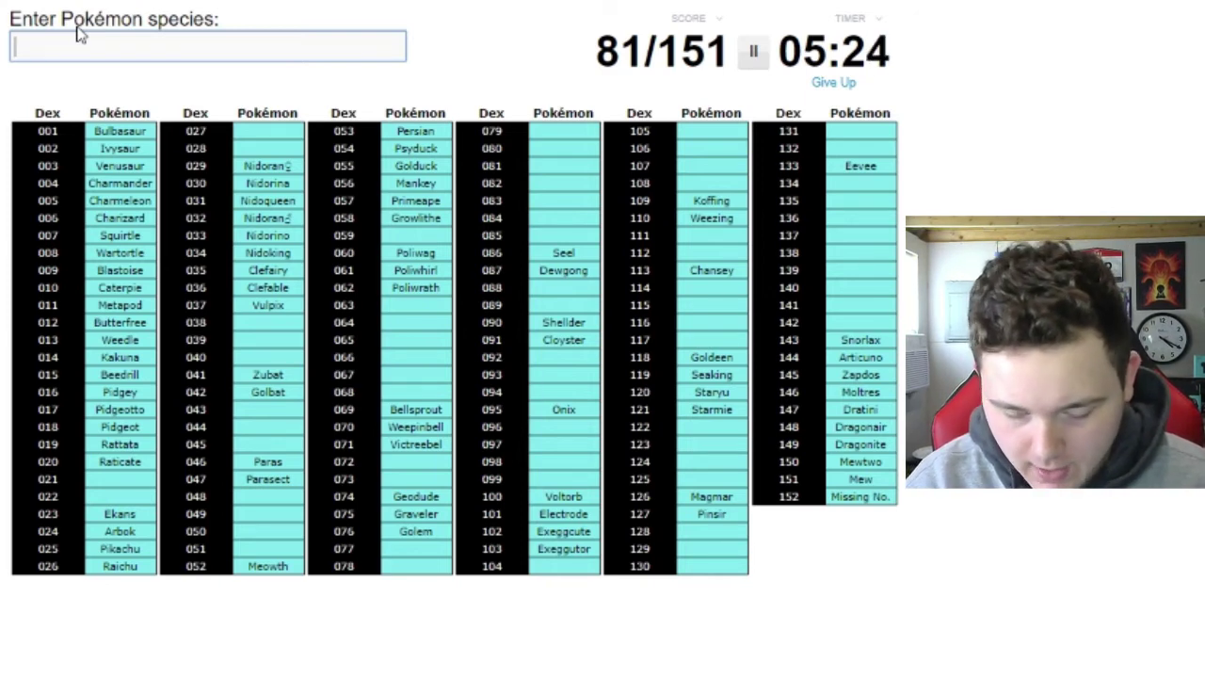
pyautogui.write('ectabuz')
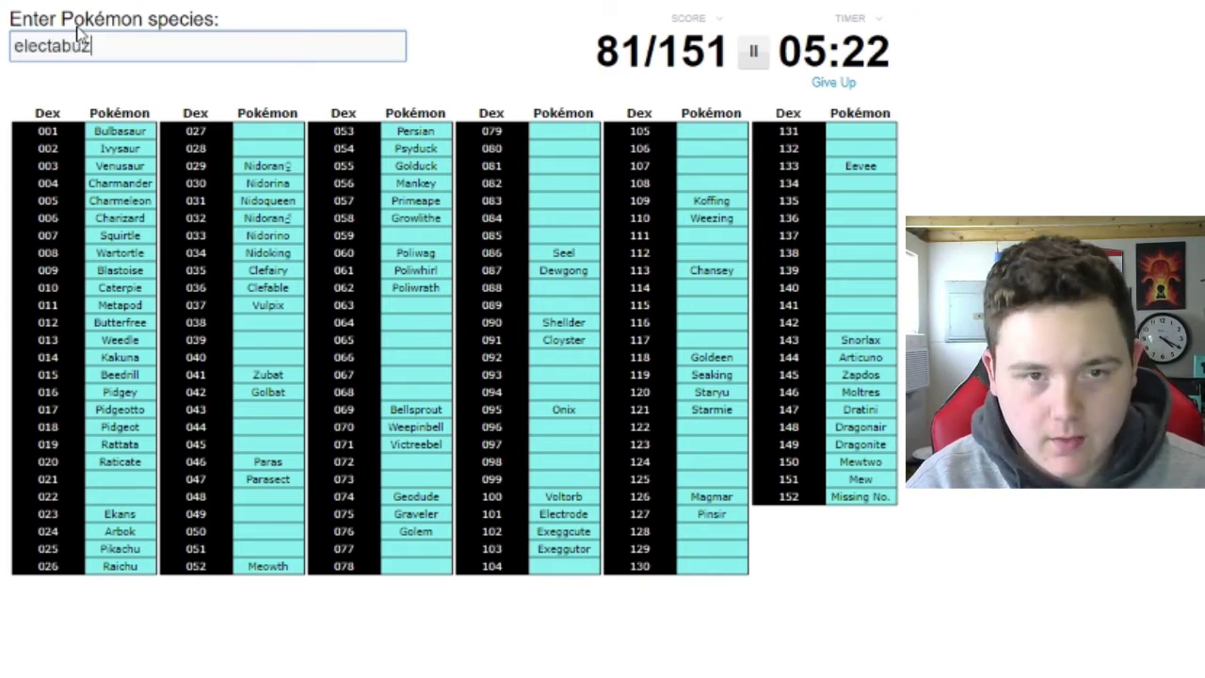
pyautogui.write('z')
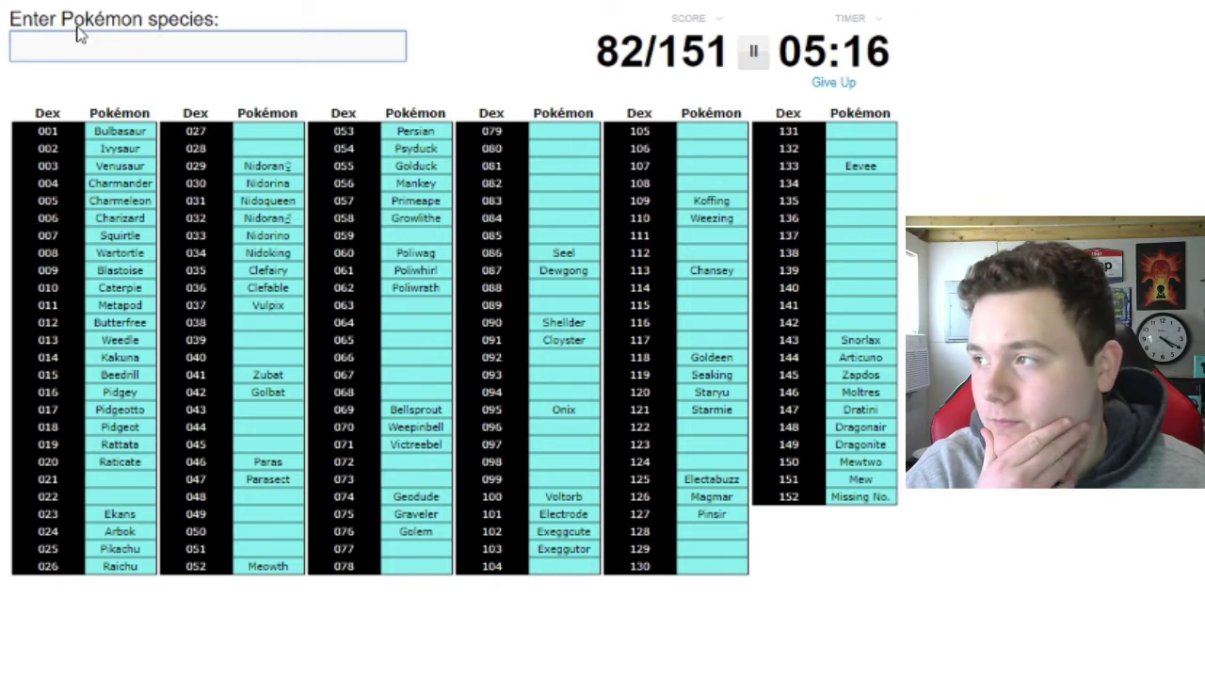
pyautogui.write('earow')
pyautogui.write('ear')
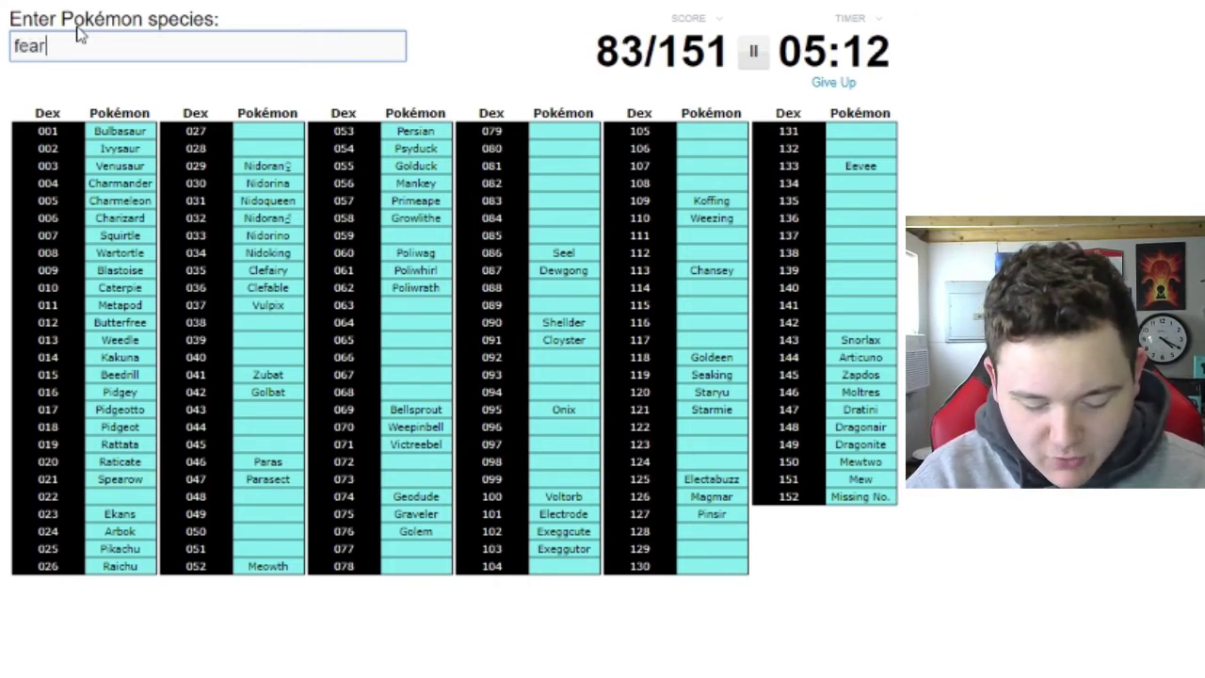
pyautogui.write('wo')
# Fix mistyped letters while entering names like Magnemite, Magneton, Oddish and Vileplume.
pyautogui.press('BackSpace')
pyautogui.press('BackSpace')
pyautogui.write('ow')
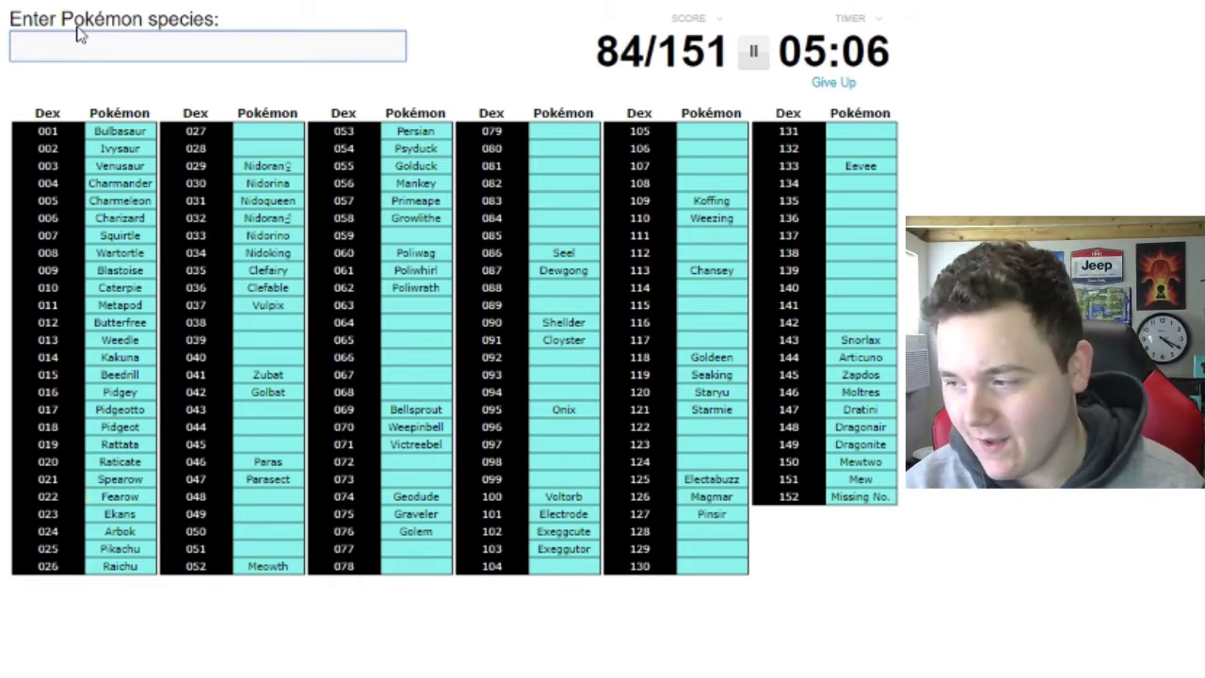
pyautogui.write('tla')
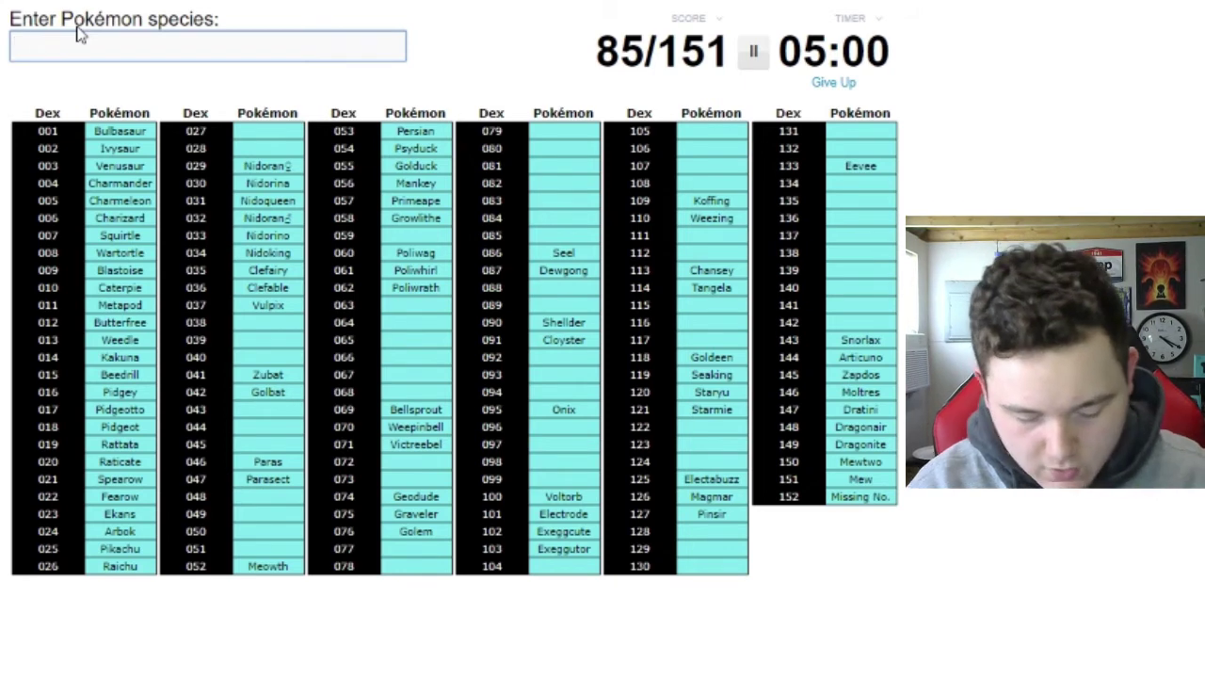
pyautogui.write('ten')
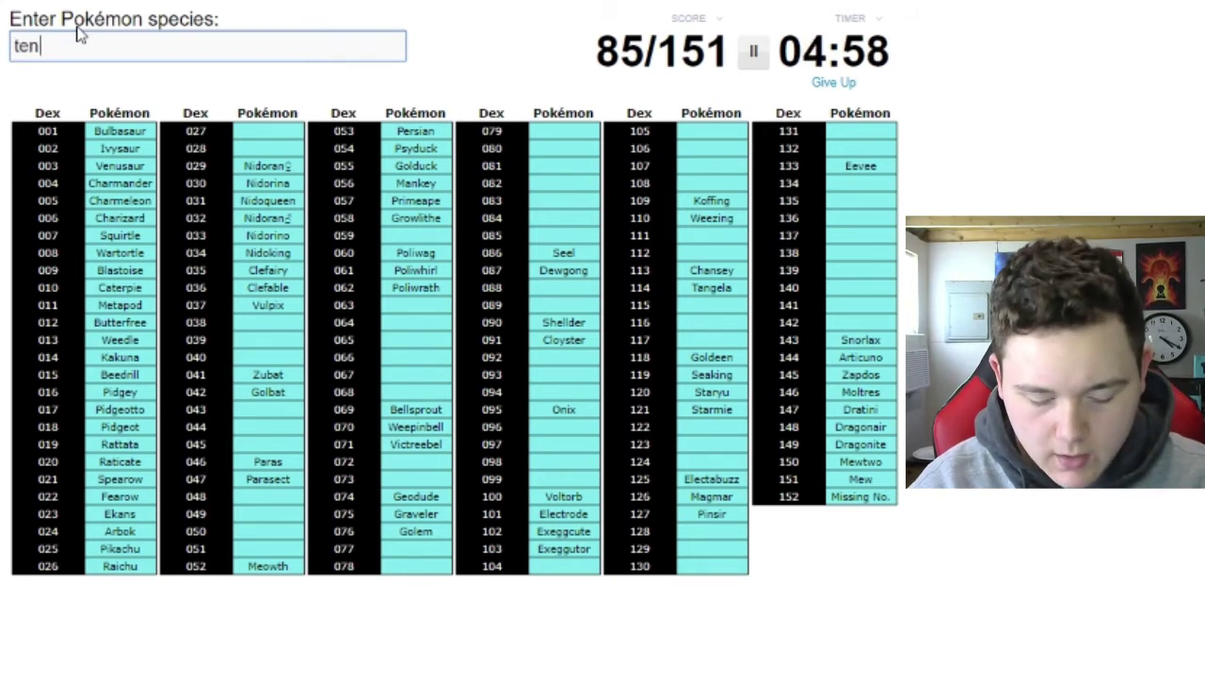
pyautogui.write('oolte')
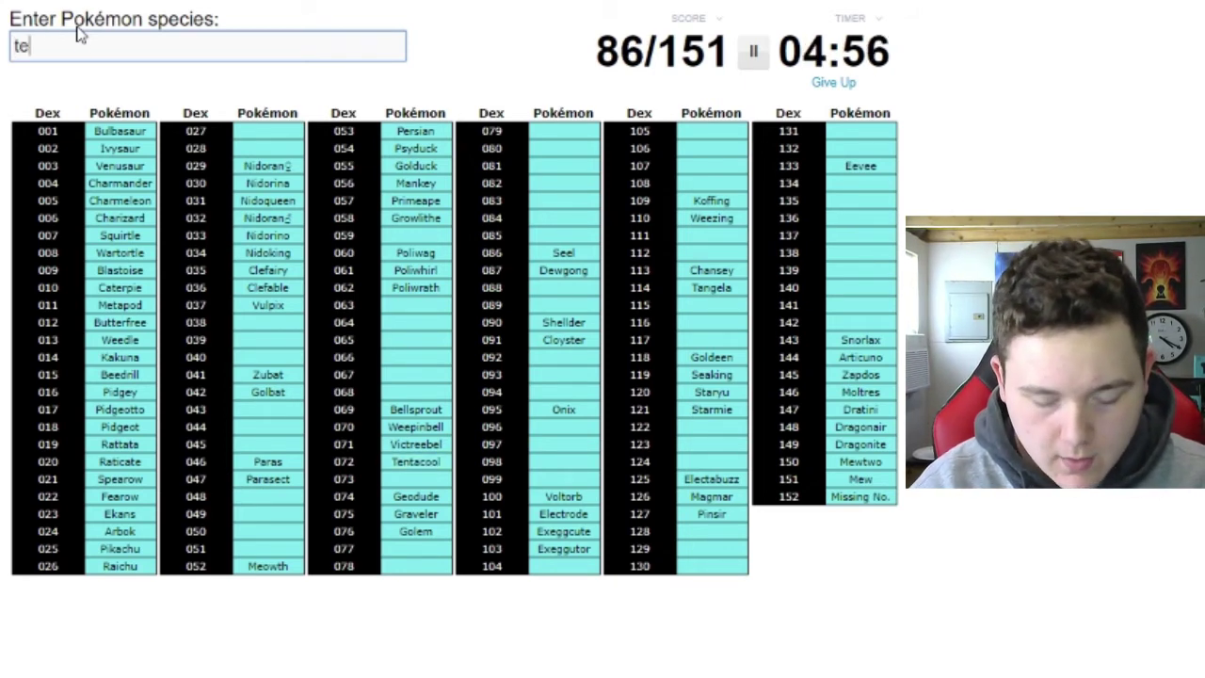
pyautogui.write('ntacruel')
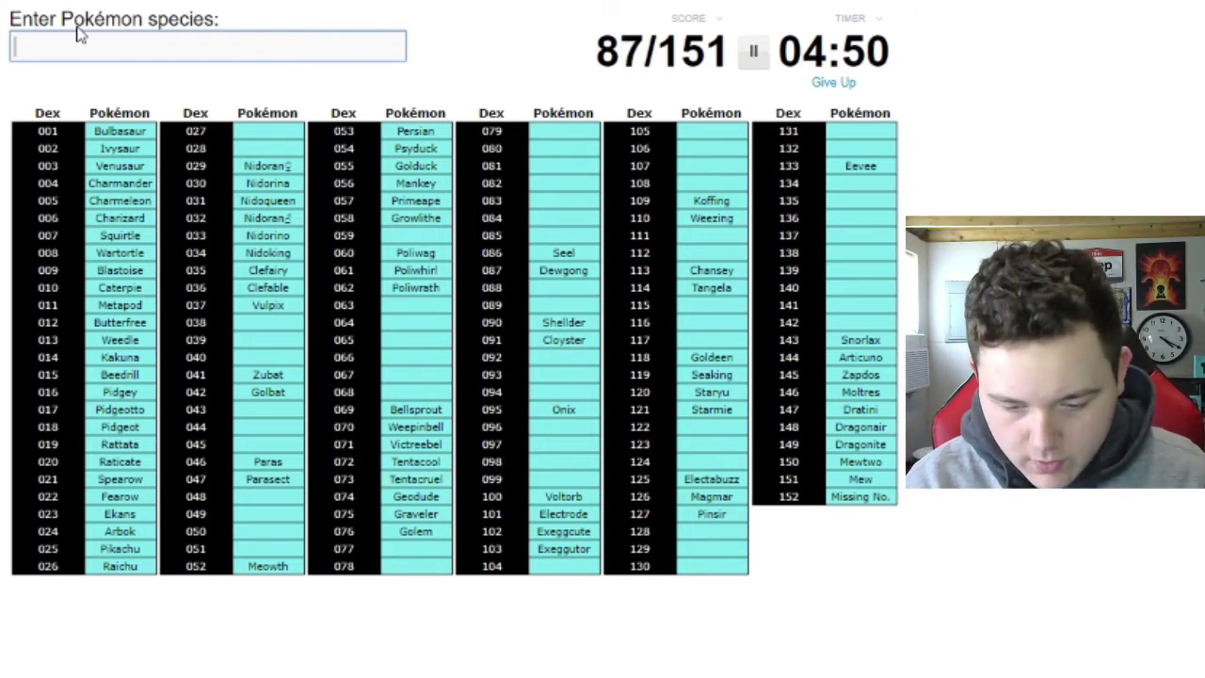
pyautogui.write('magn')
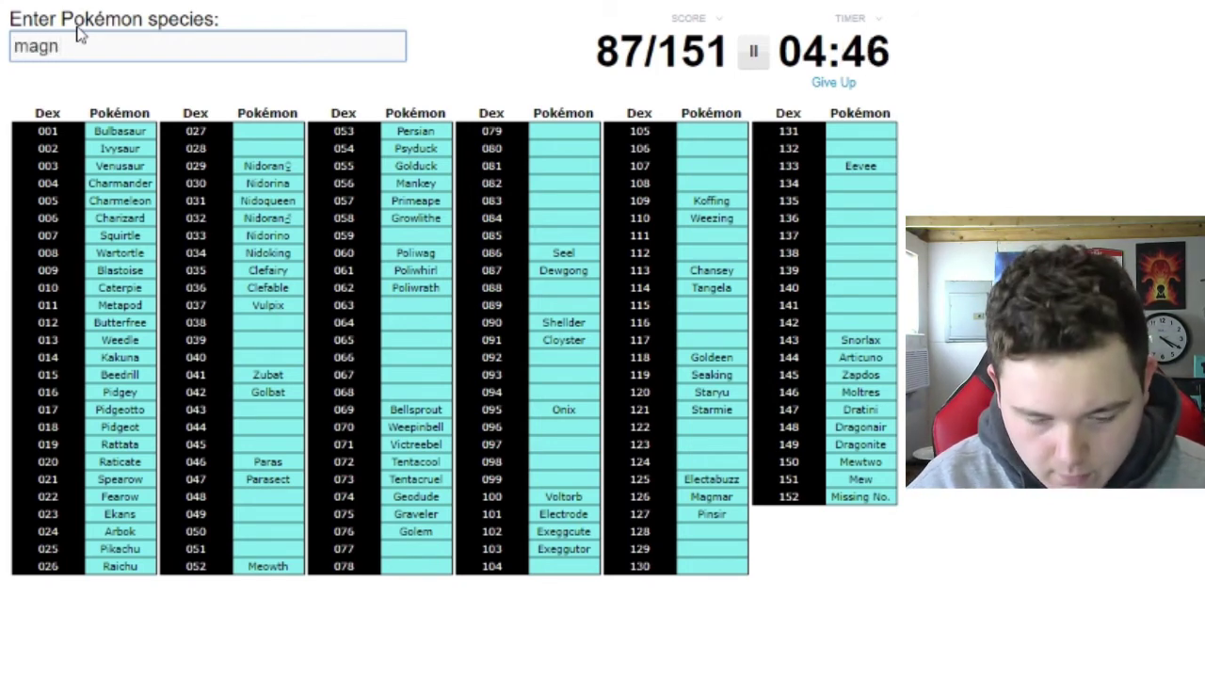
pyautogui.write('emitemagton')
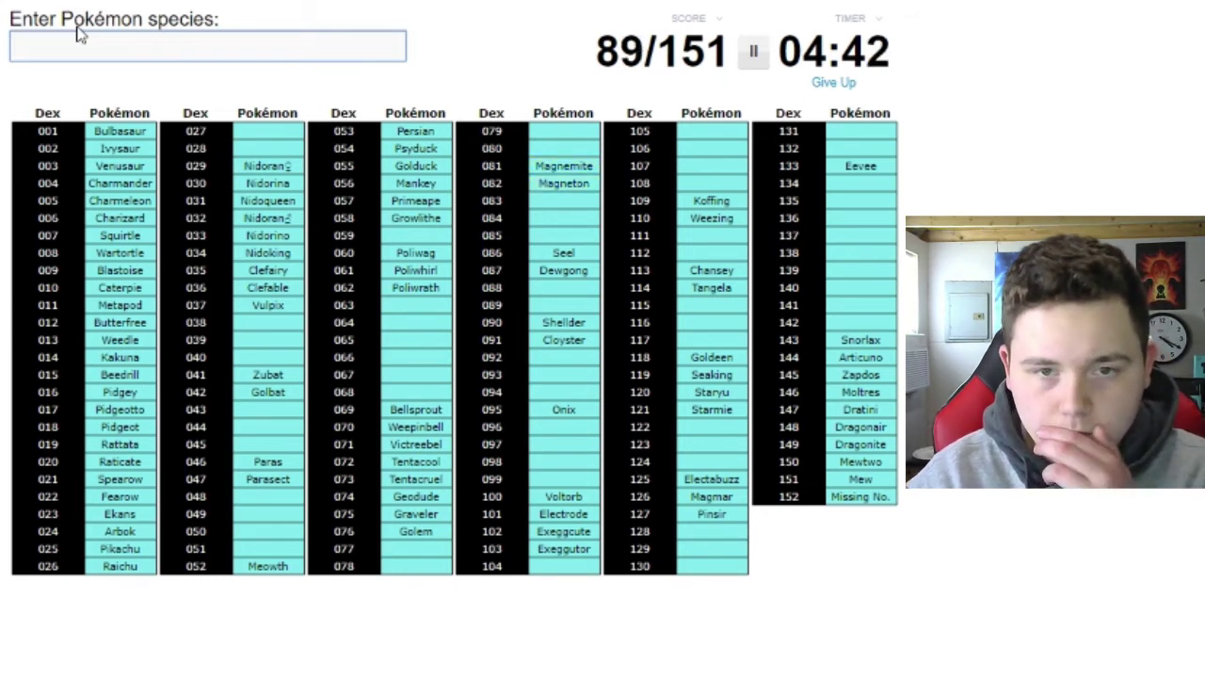
pyautogui.write('o')
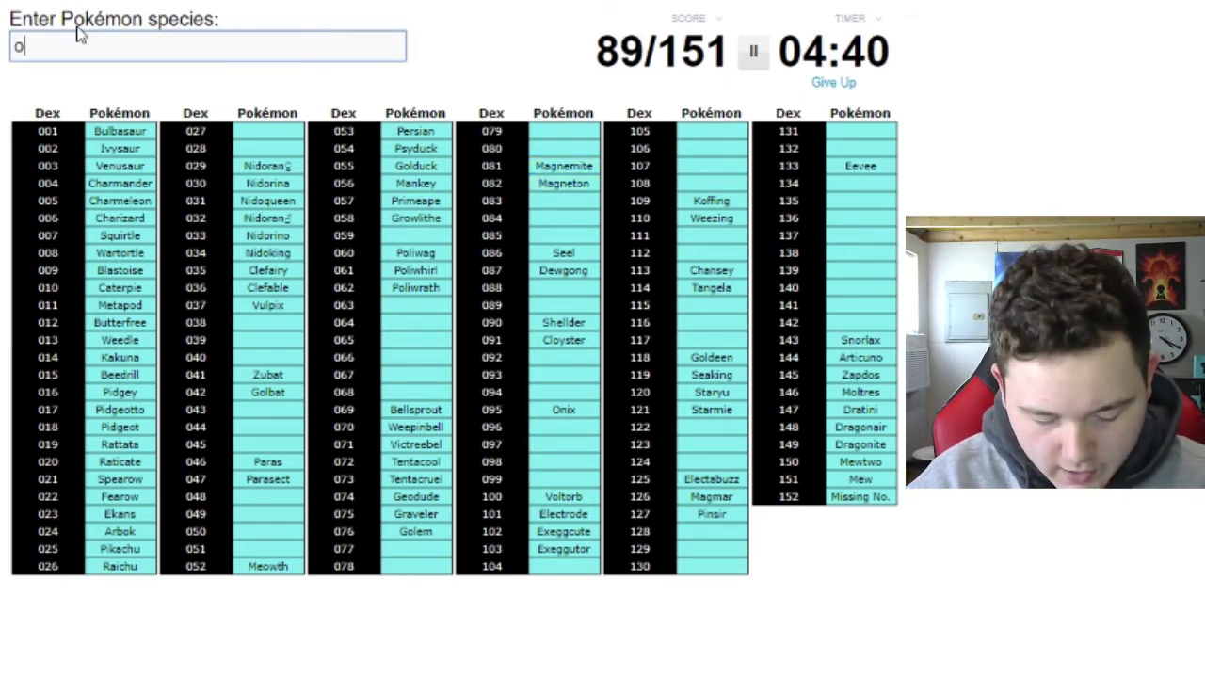
pyautogui.write('xh')
pyautogui.press('BackSpace')
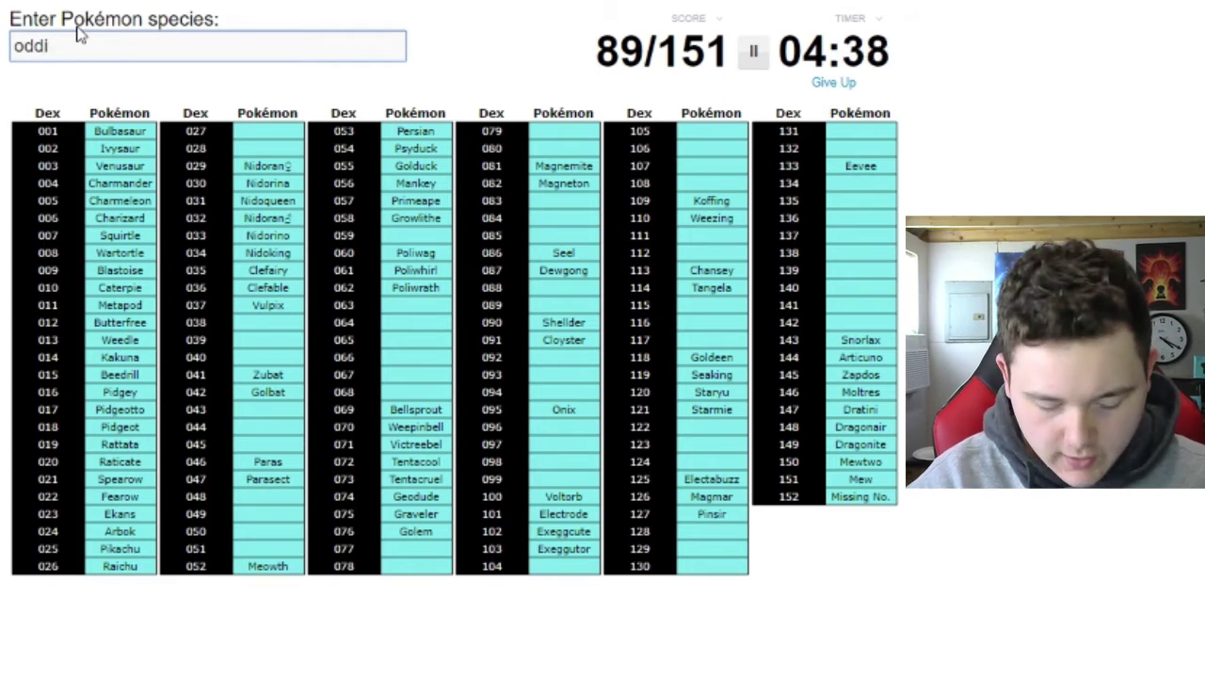
pyautogui.write('shvilep')
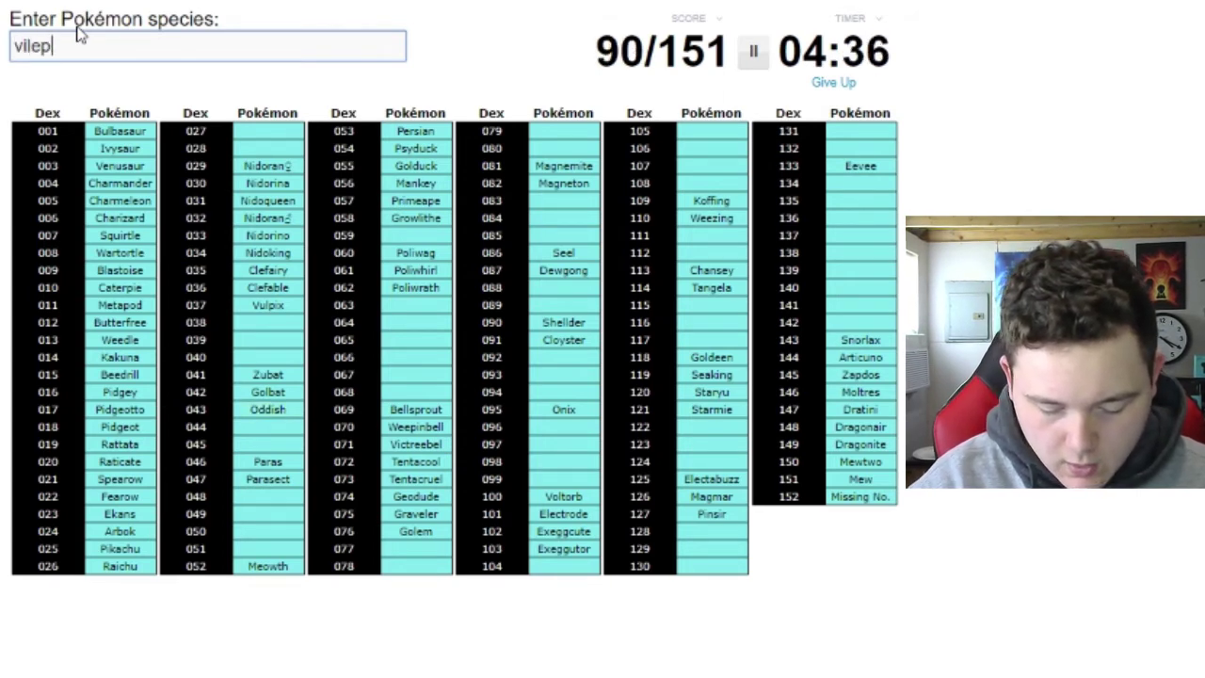
pyautogui.write('e')
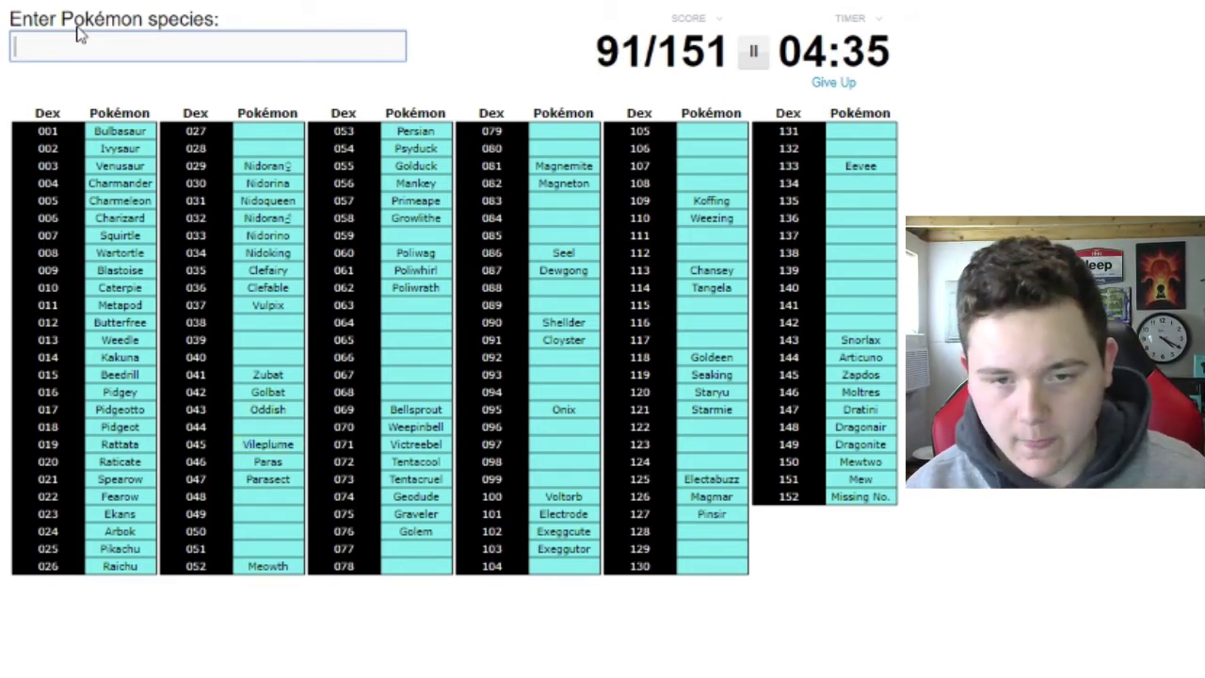
pyautogui.write('gloom')
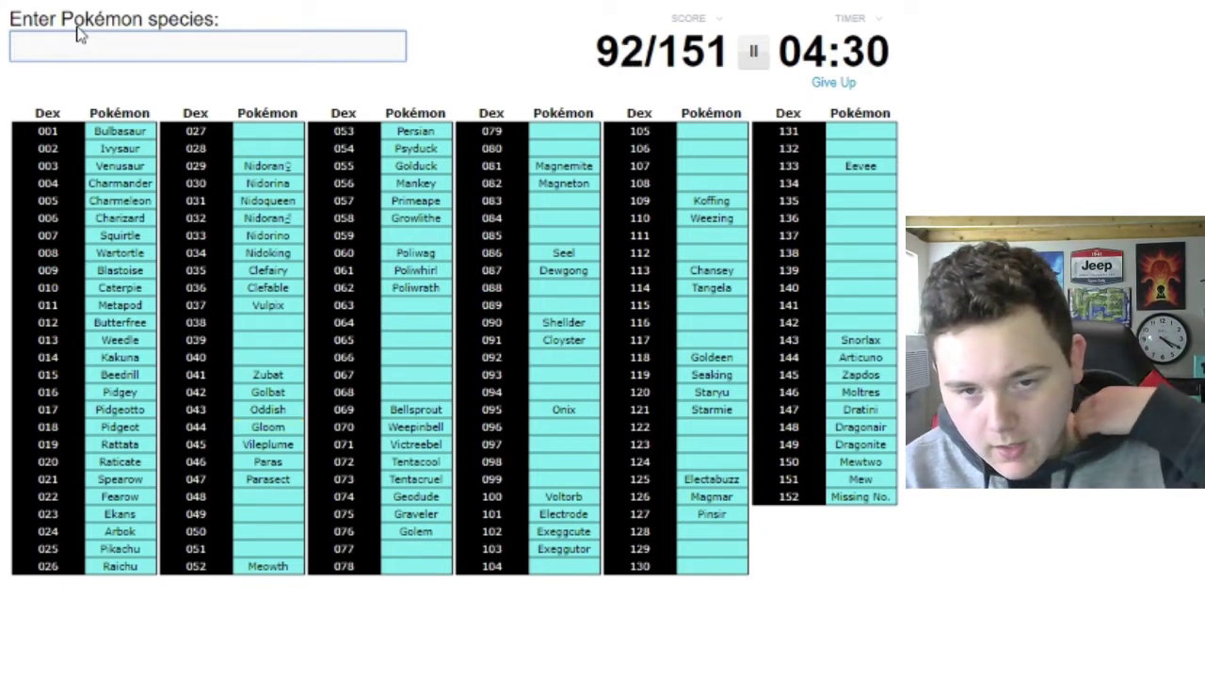
pyautogui.write('ninetal')
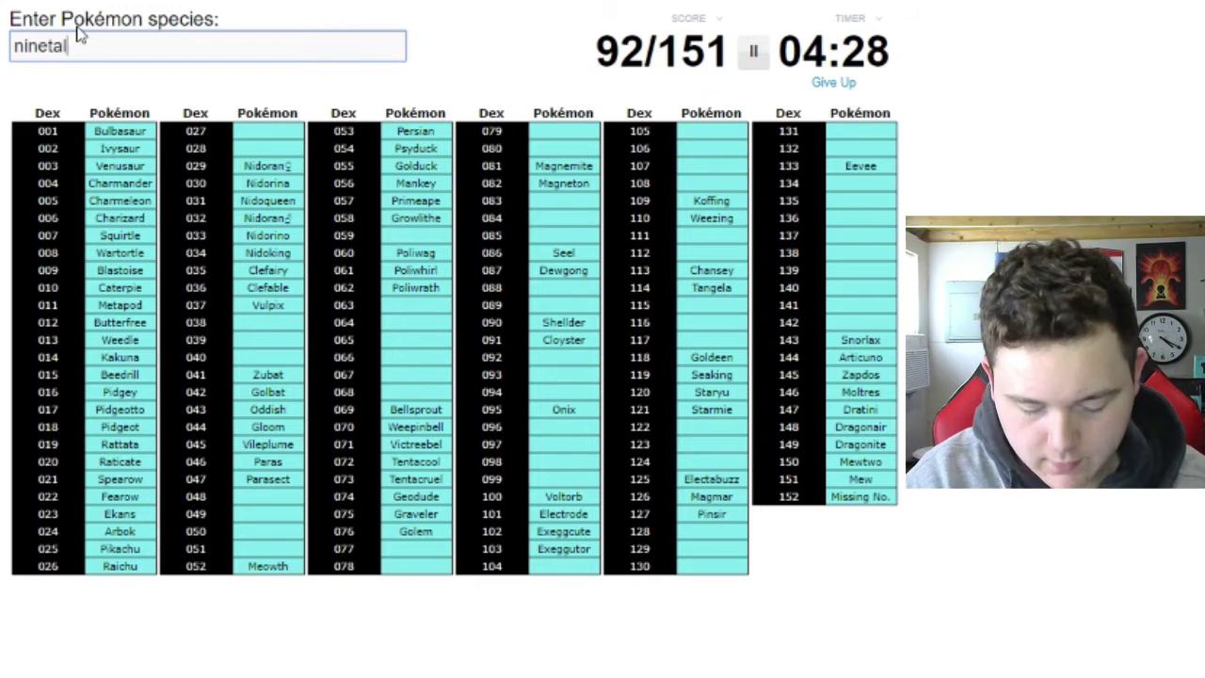
pyautogui.write('es')
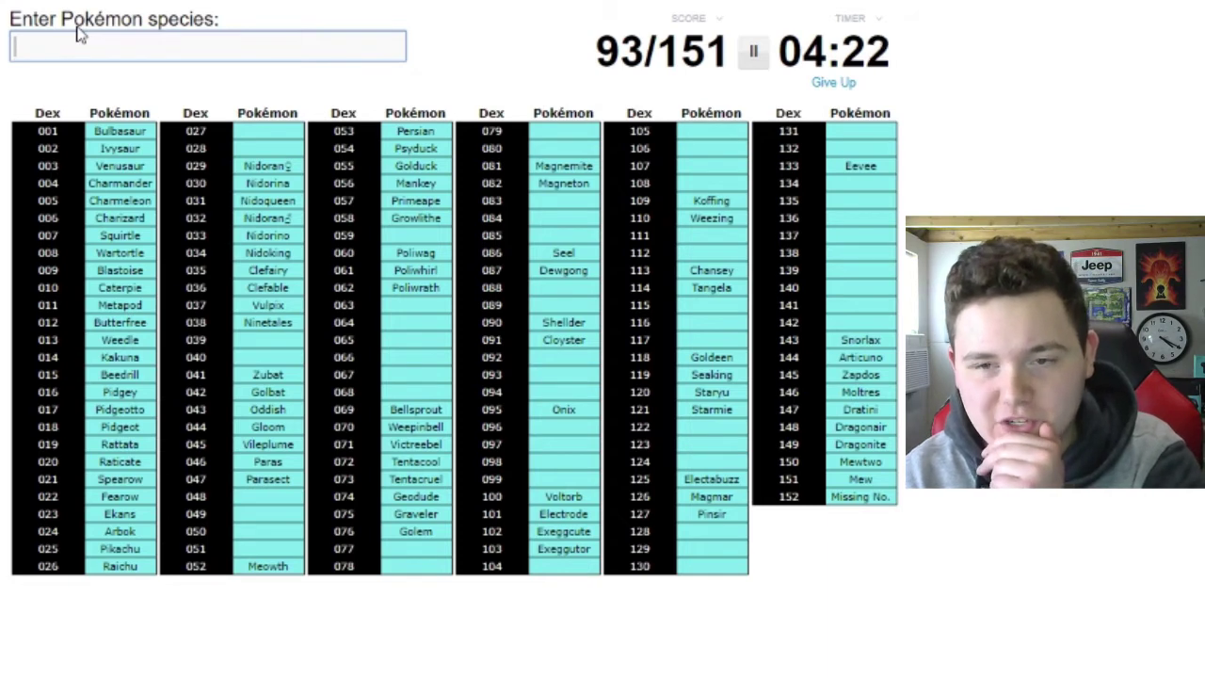
pyautogui.write('va')
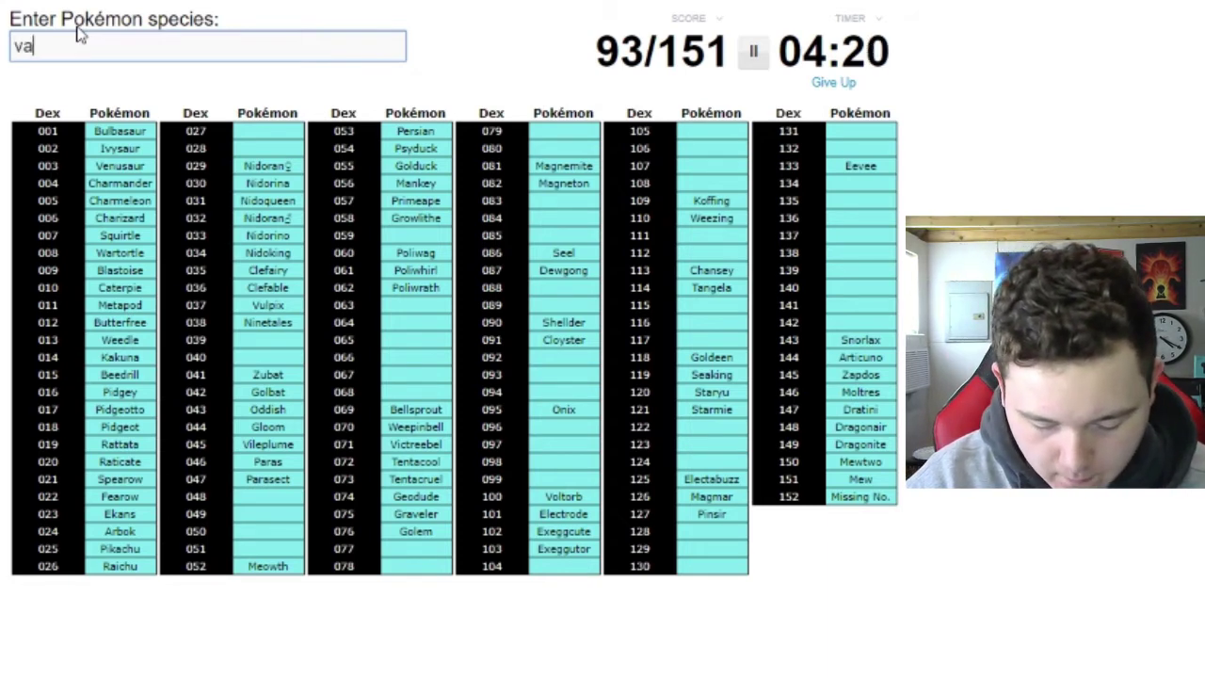
pyautogui.write('oreonf')
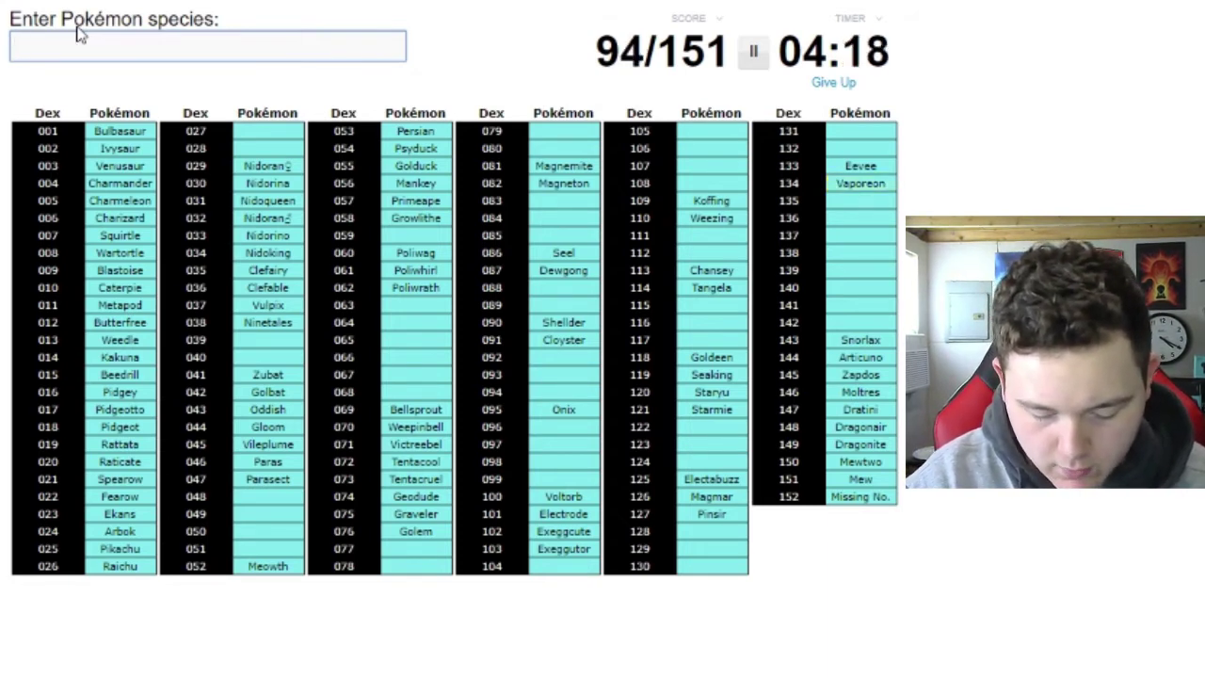
pyautogui.write('eon')
pyautogui.write('jol')
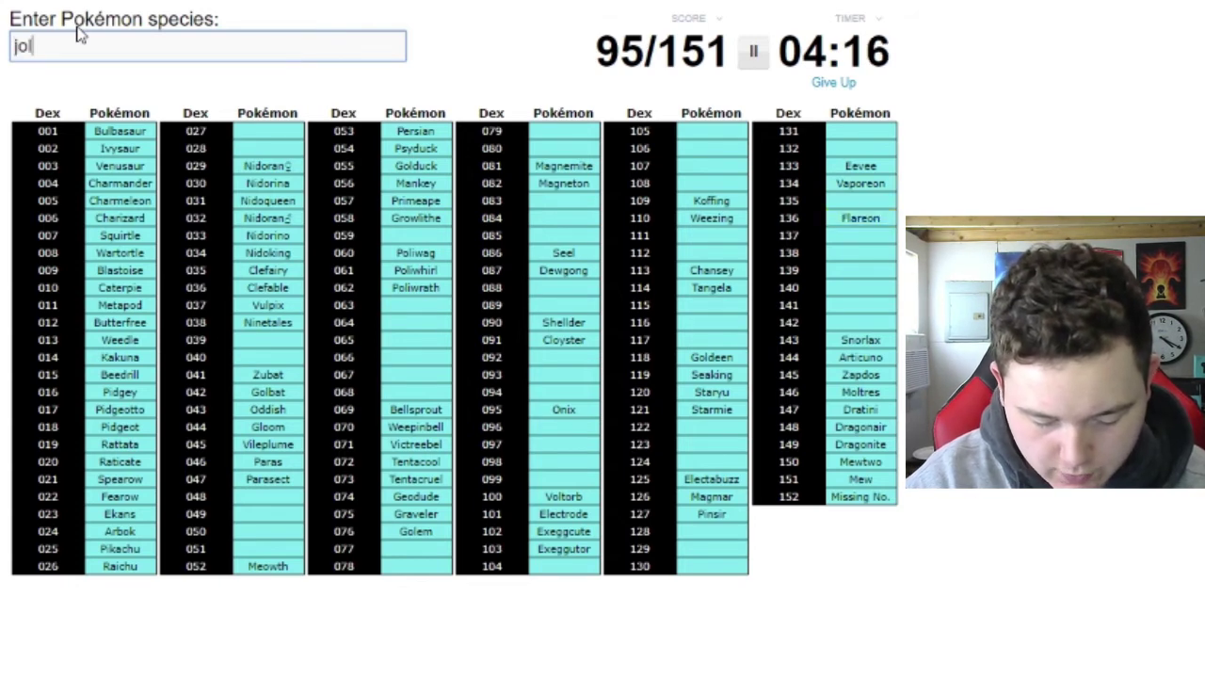
pyautogui.write('teongyrad')
pyautogui.write('os')
# Fix a misspelled ending while entering Vaporeon, Flareon, Jolteon and Gyarados.
pyautogui.press('BackSpace')
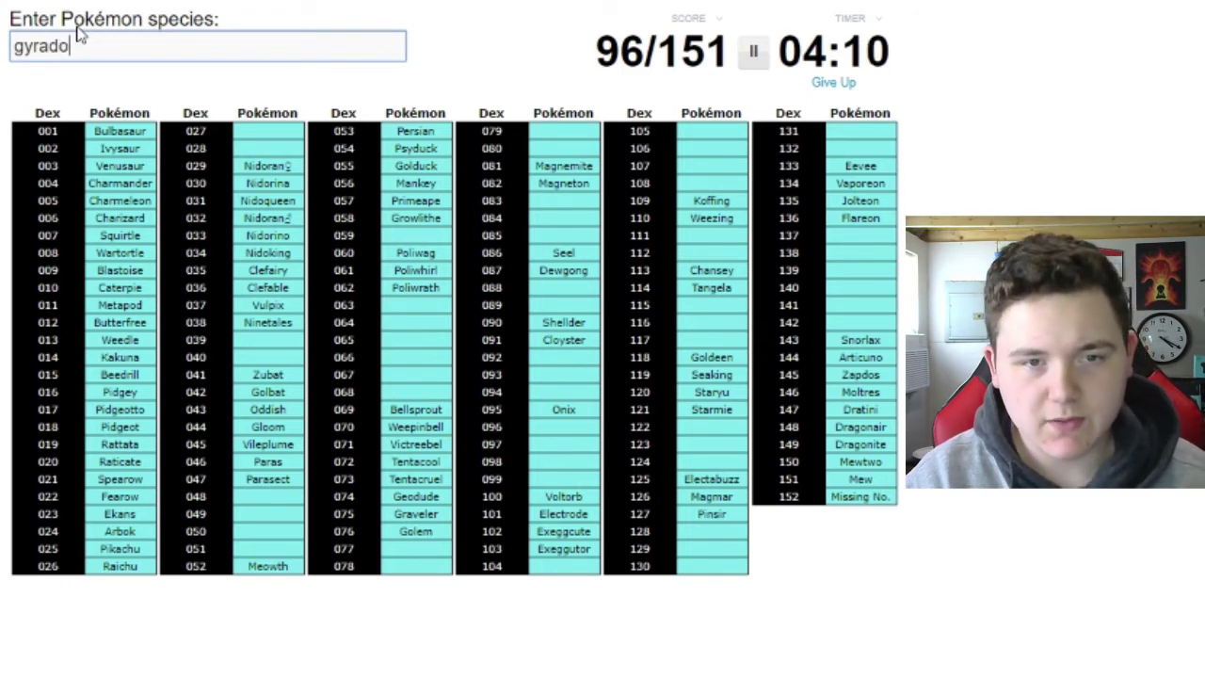
pyautogui.press('BackSpace')
pyautogui.press('BackSpace')
pyautogui.press('BackSpace')
pyautogui.write('aras')
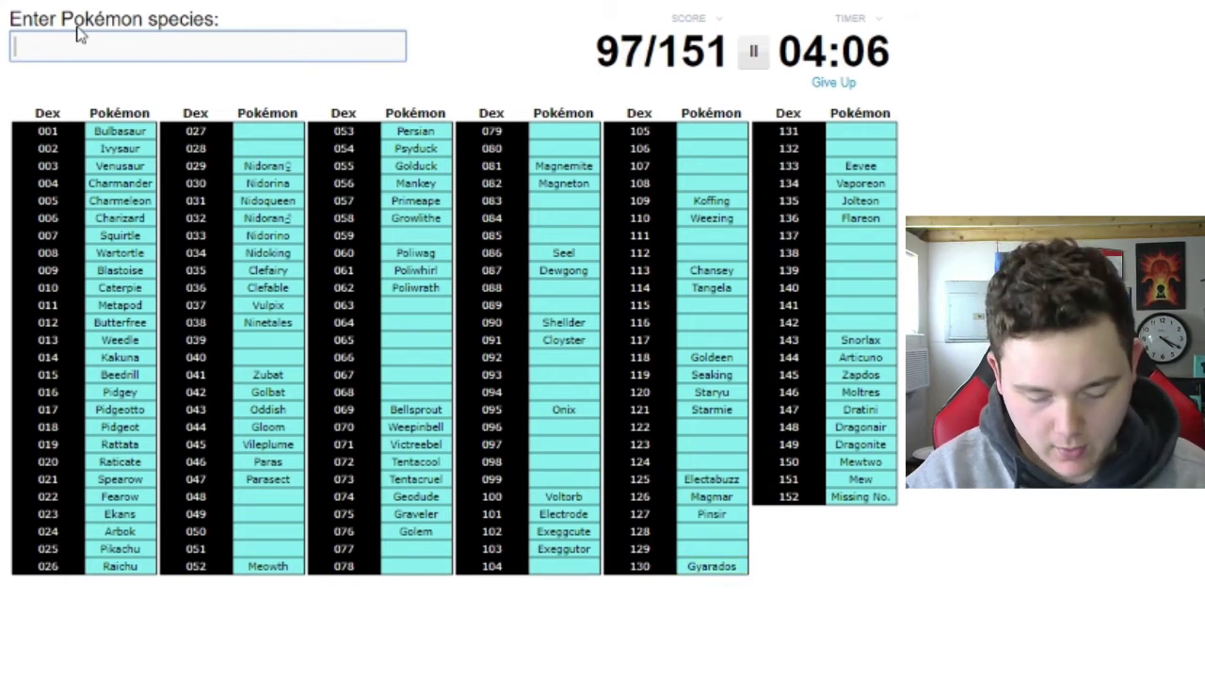
pyautogui.write('girp')
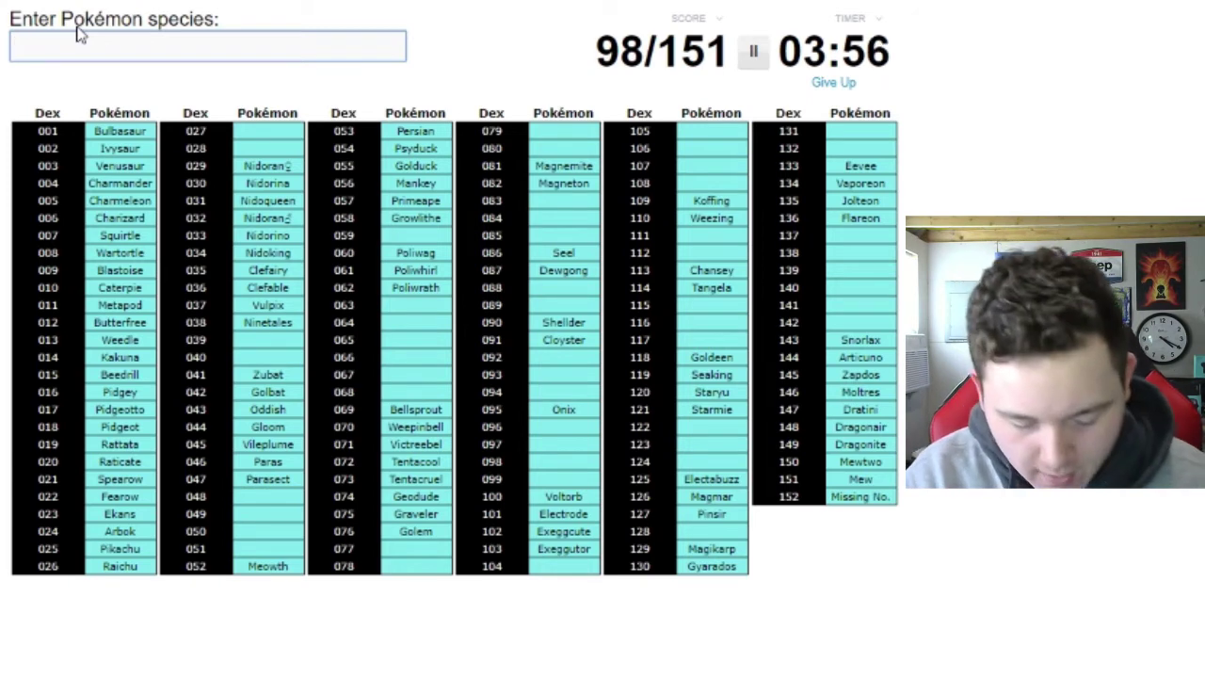
pyautogui.write('hit')
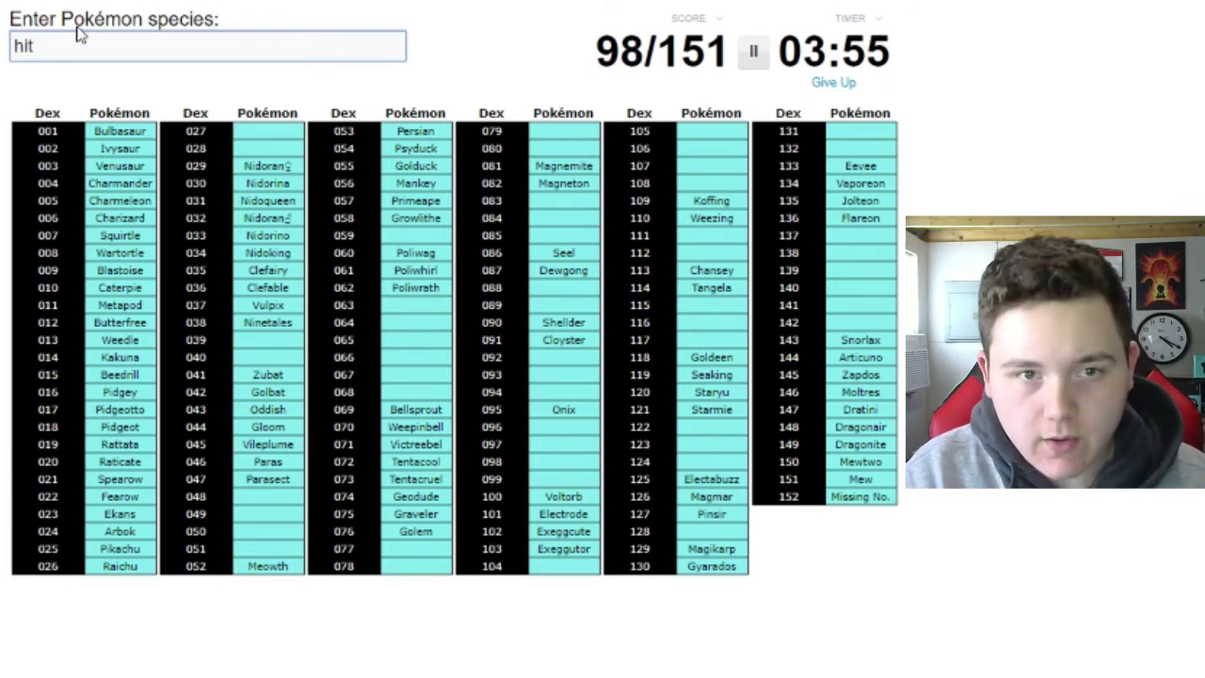
pyautogui.write('chan')
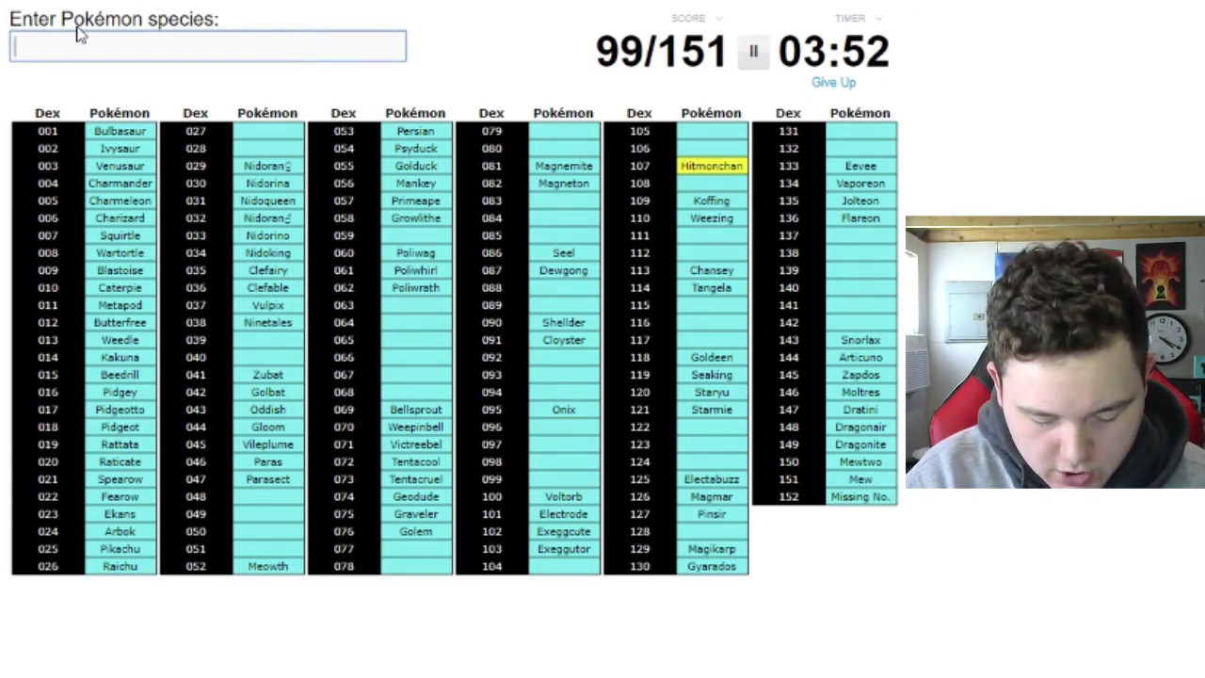
pyautogui.write('h')
pyautogui.write('itmonl')
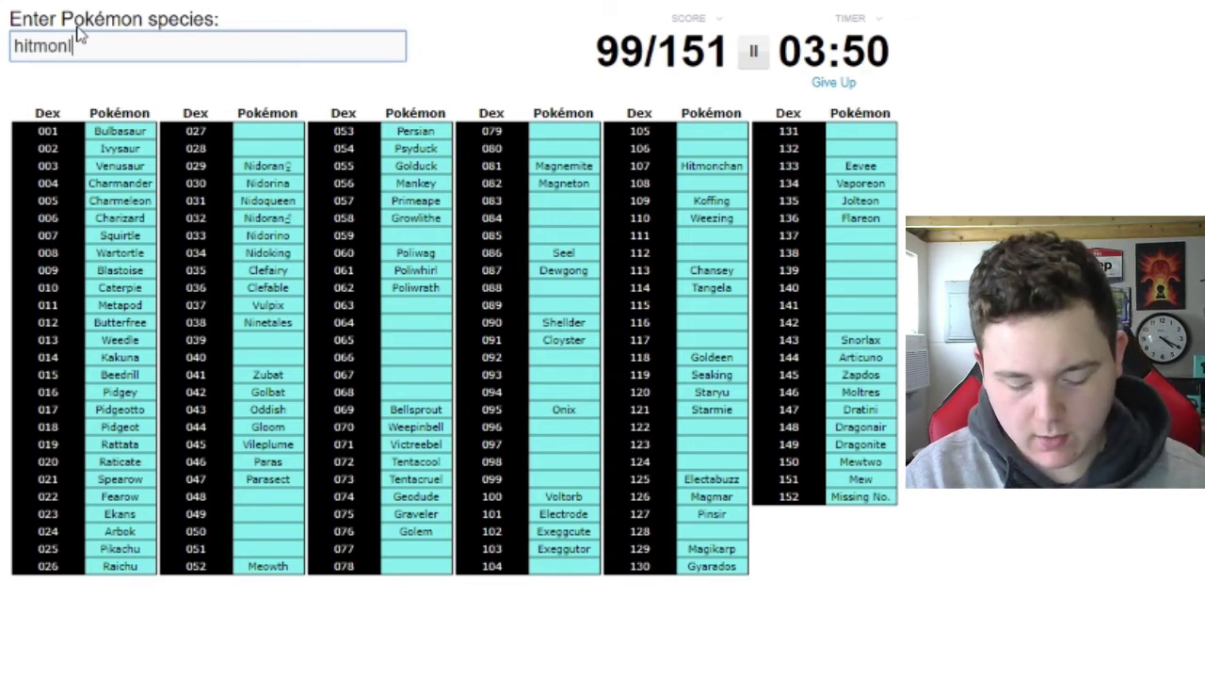
pyautogui.write('ee')
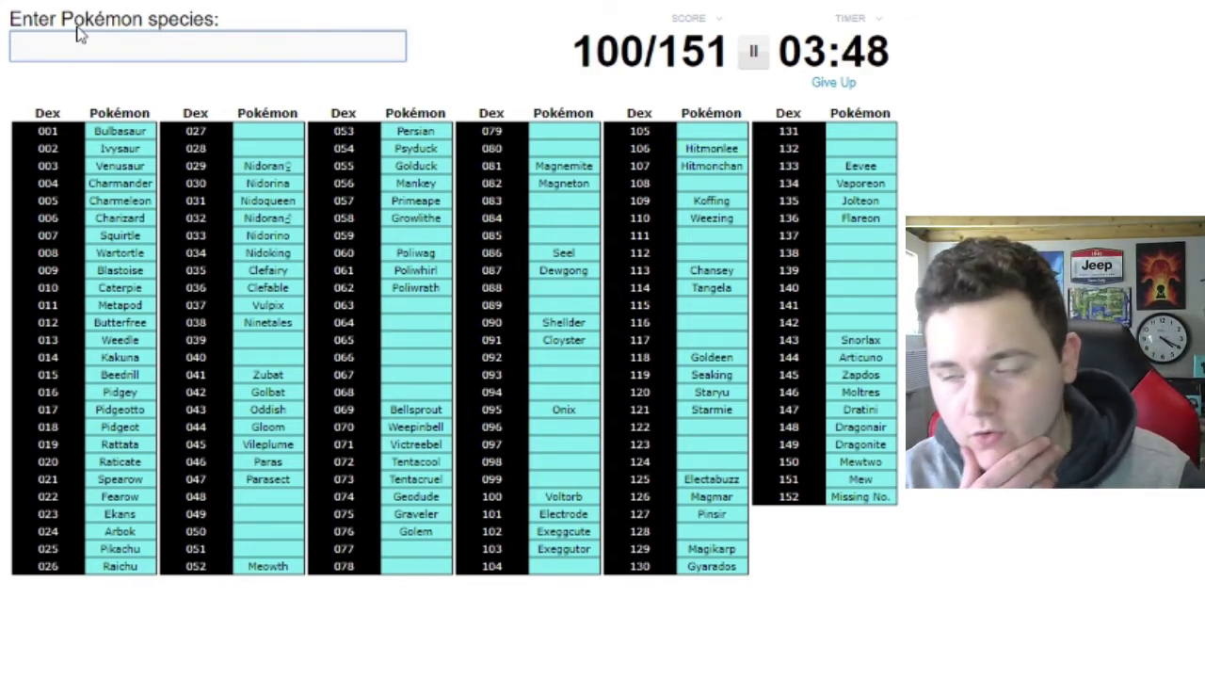
pyautogui.write('abr')
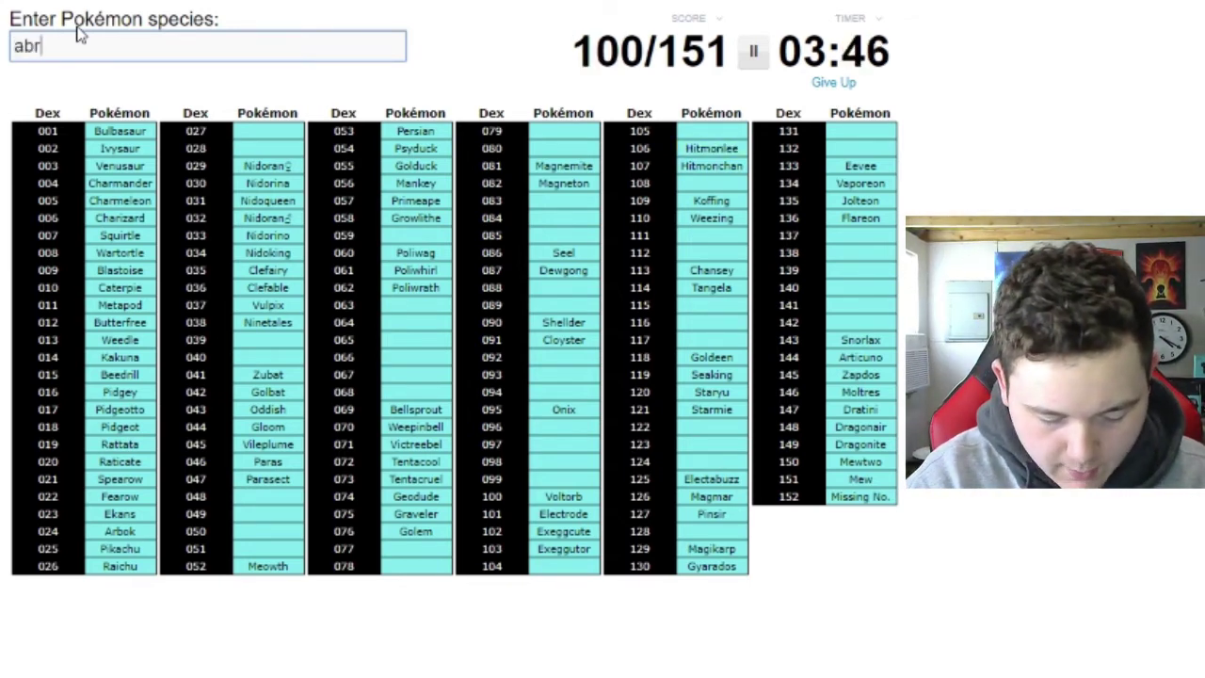
pyautogui.write('a')
pyautogui.write('dabraala')
pyautogui.write('ka')
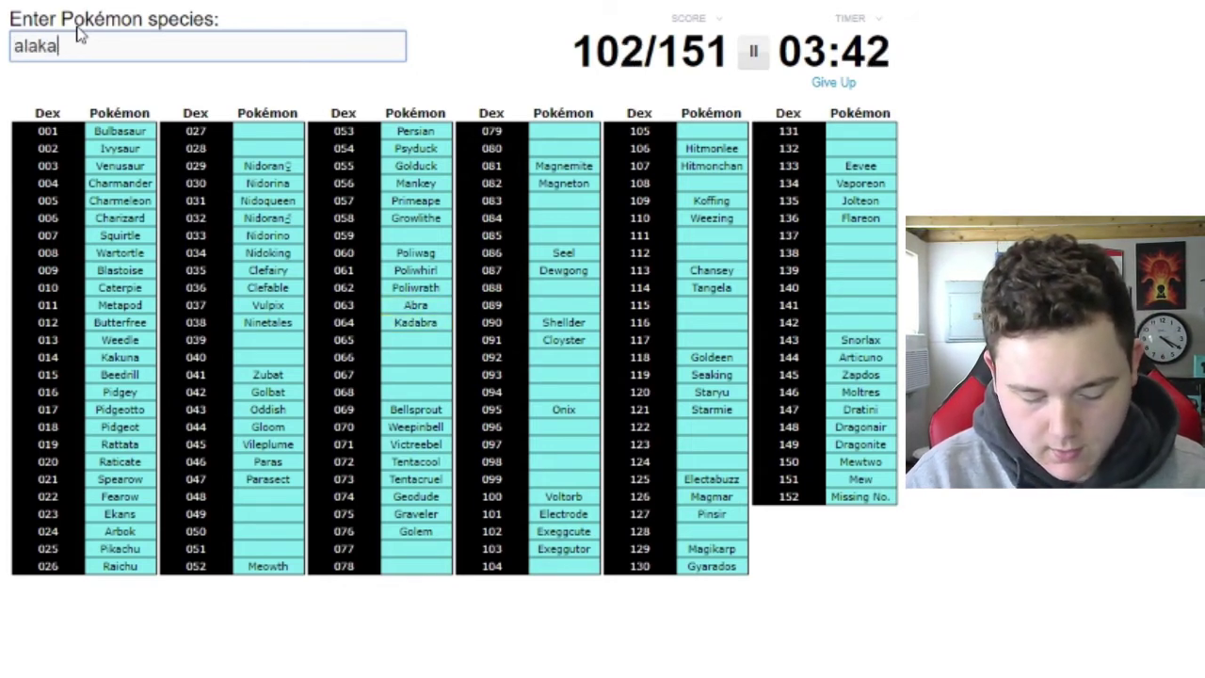
pyautogui.write('zam')
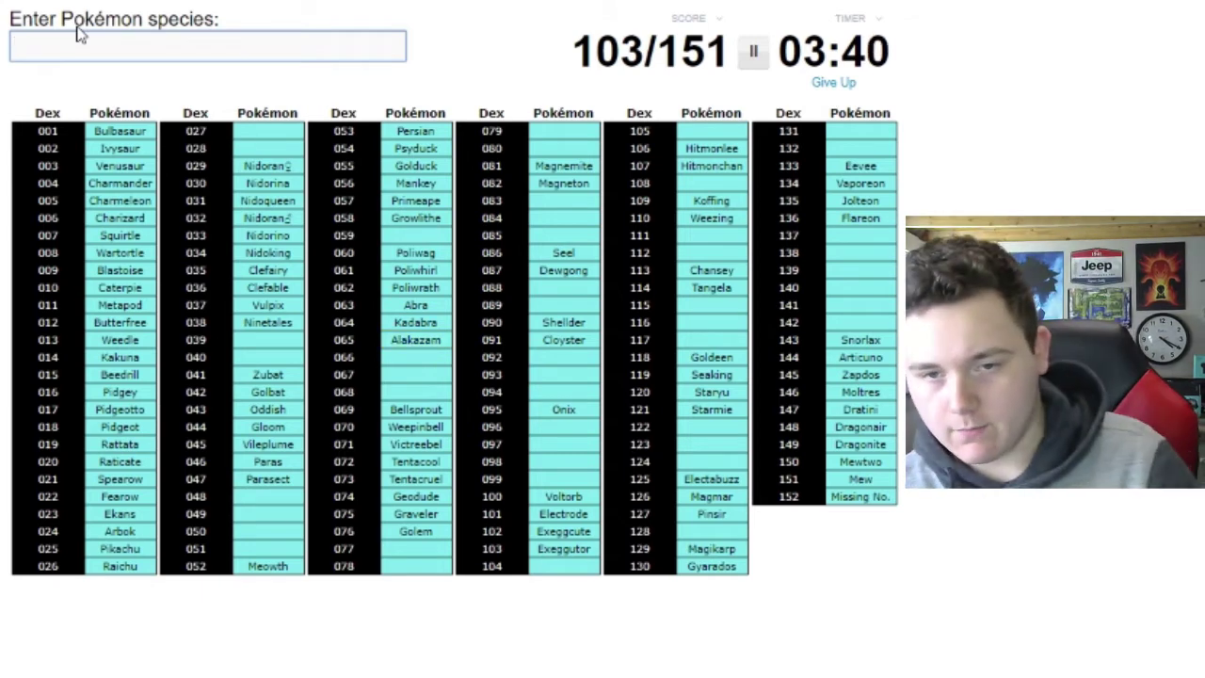
pyautogui.write(' min')
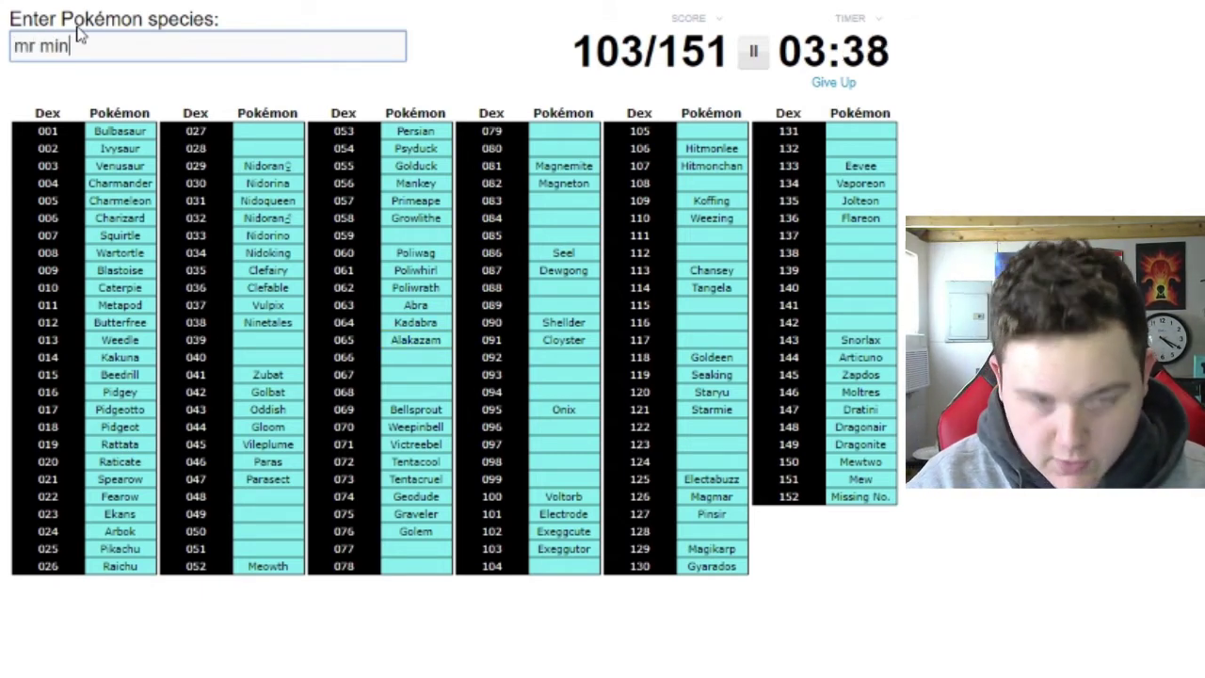
pyautogui.write('me')
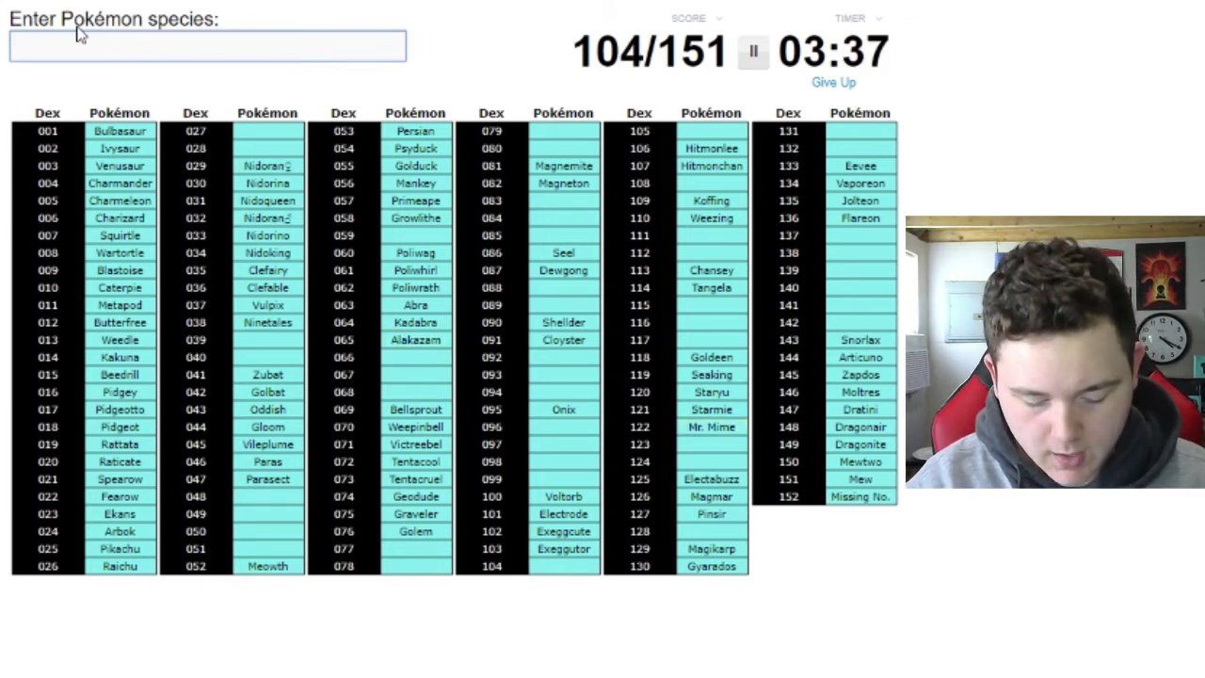
pyautogui.write('cythertauros')
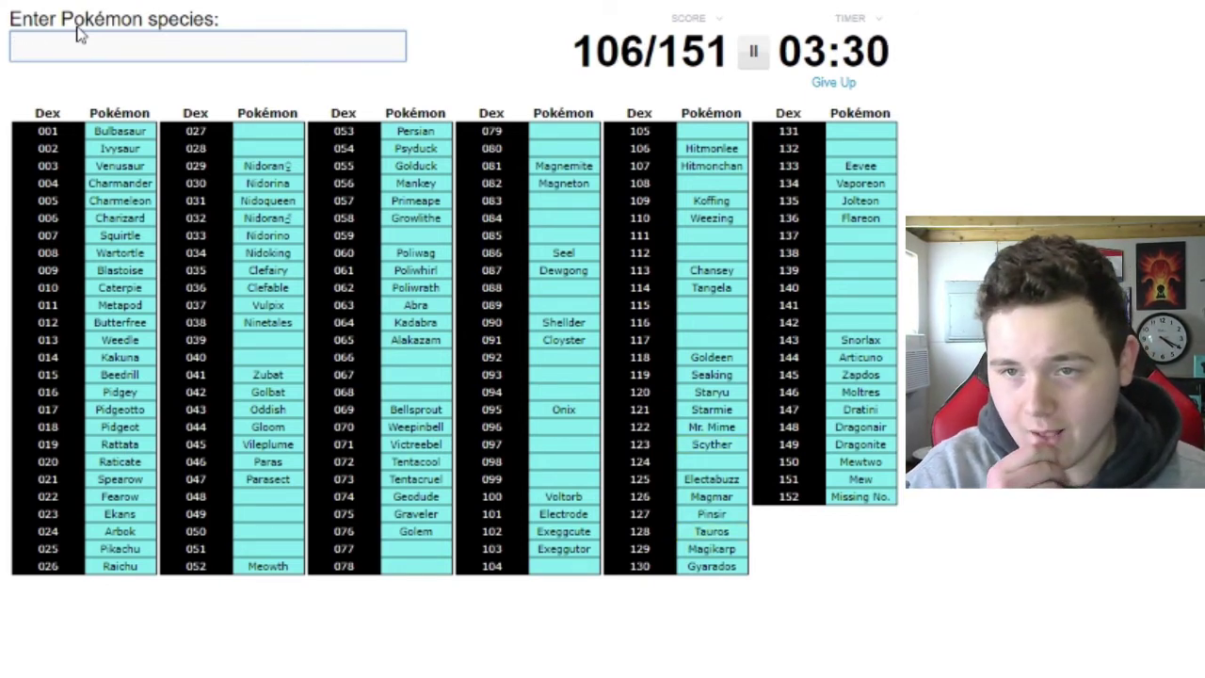
pyautogui.write('gglpuff')
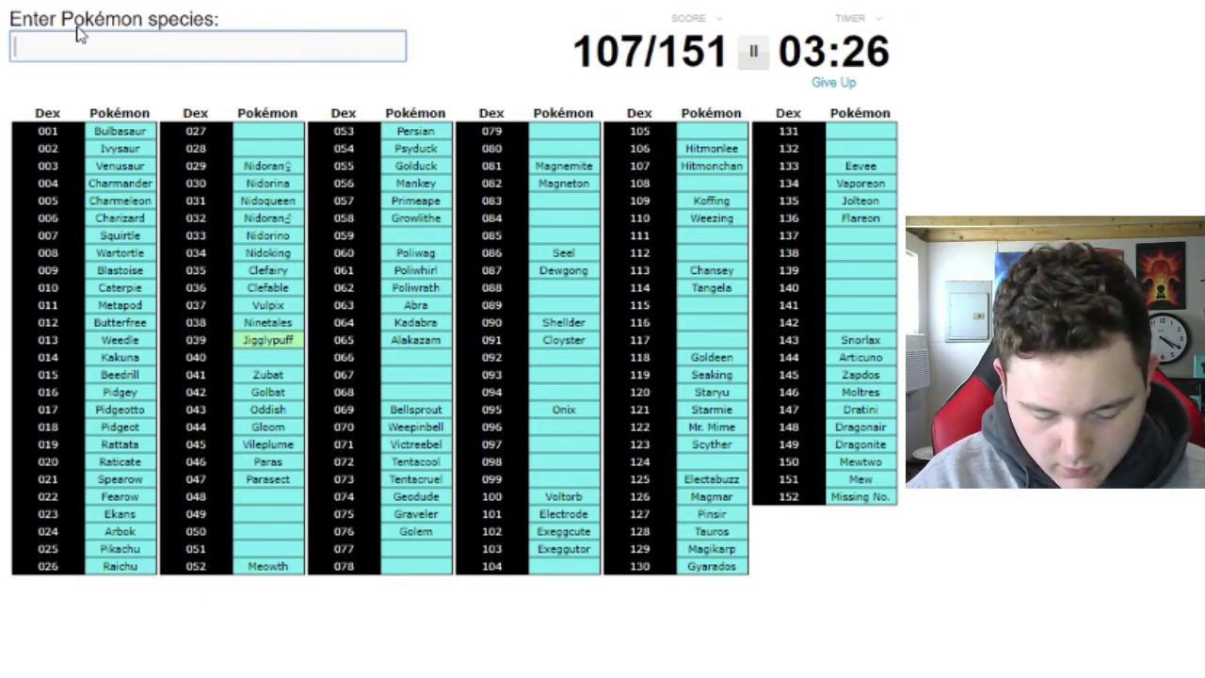
pyautogui.write('gl')
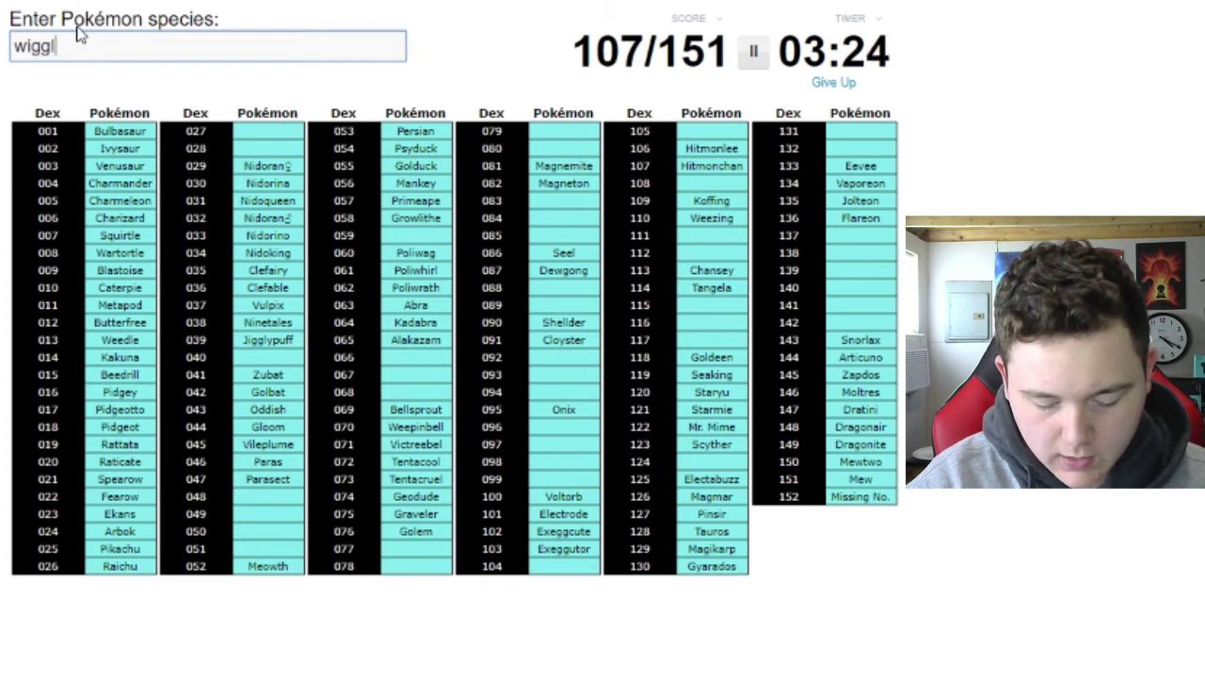
pyautogui.write('tuff')
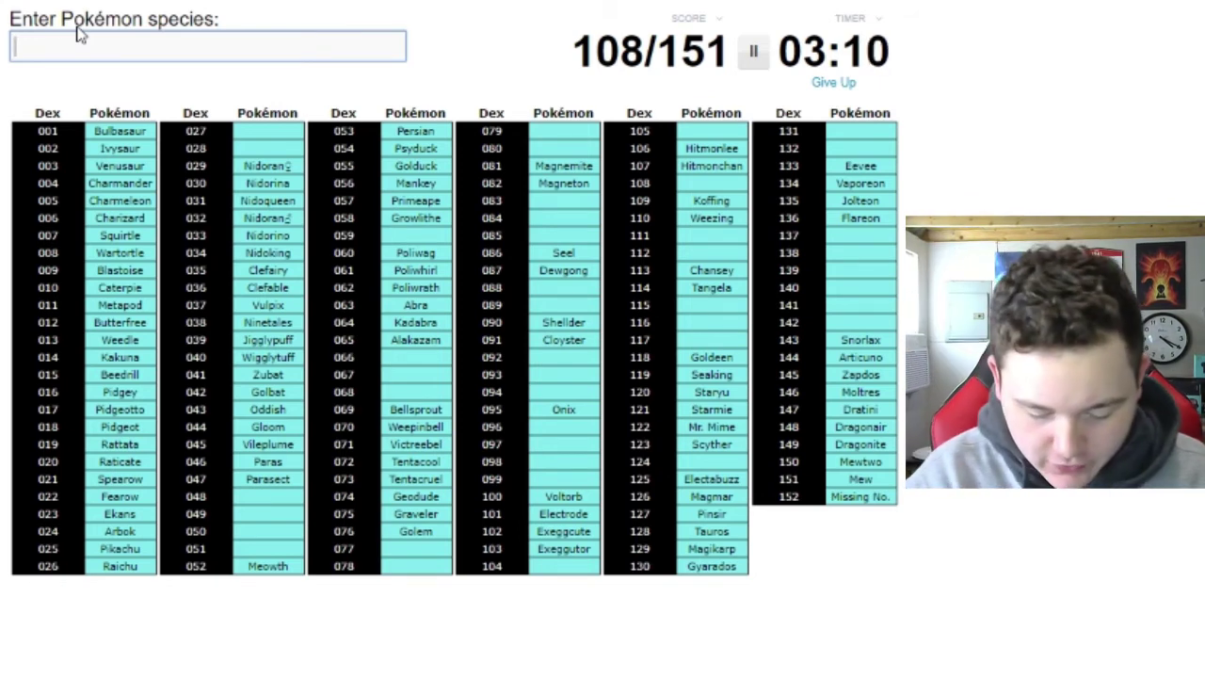
pyautogui.write('omate')
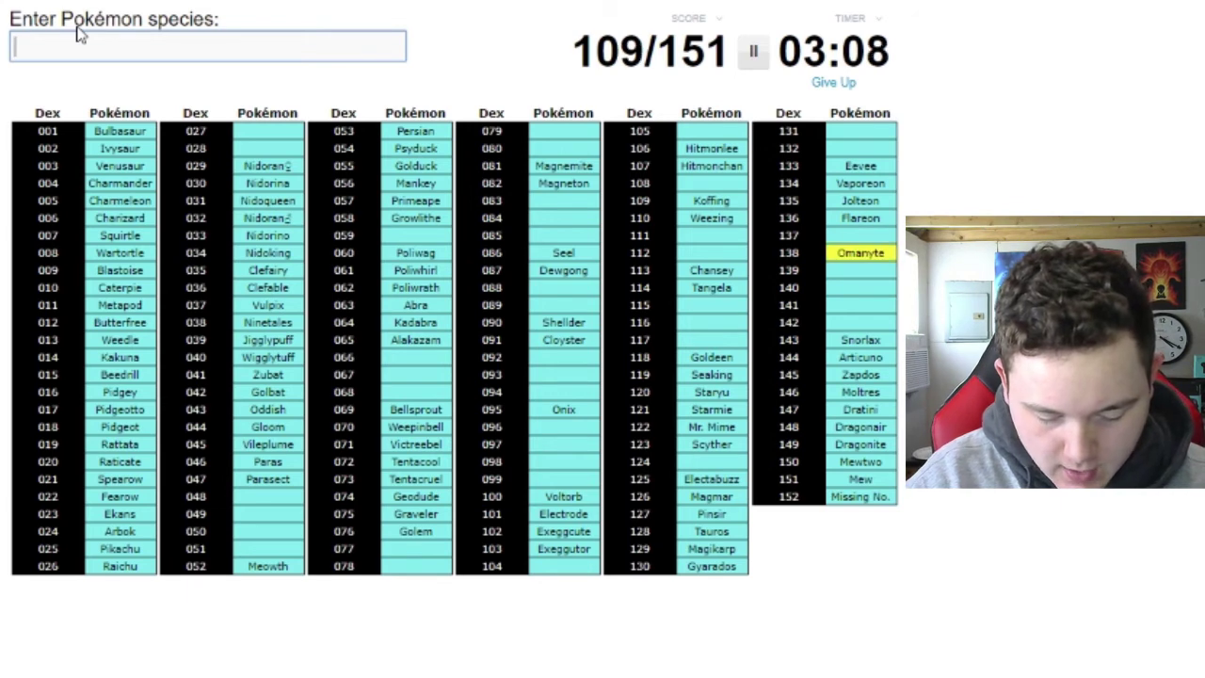
pyautogui.write('omastar')
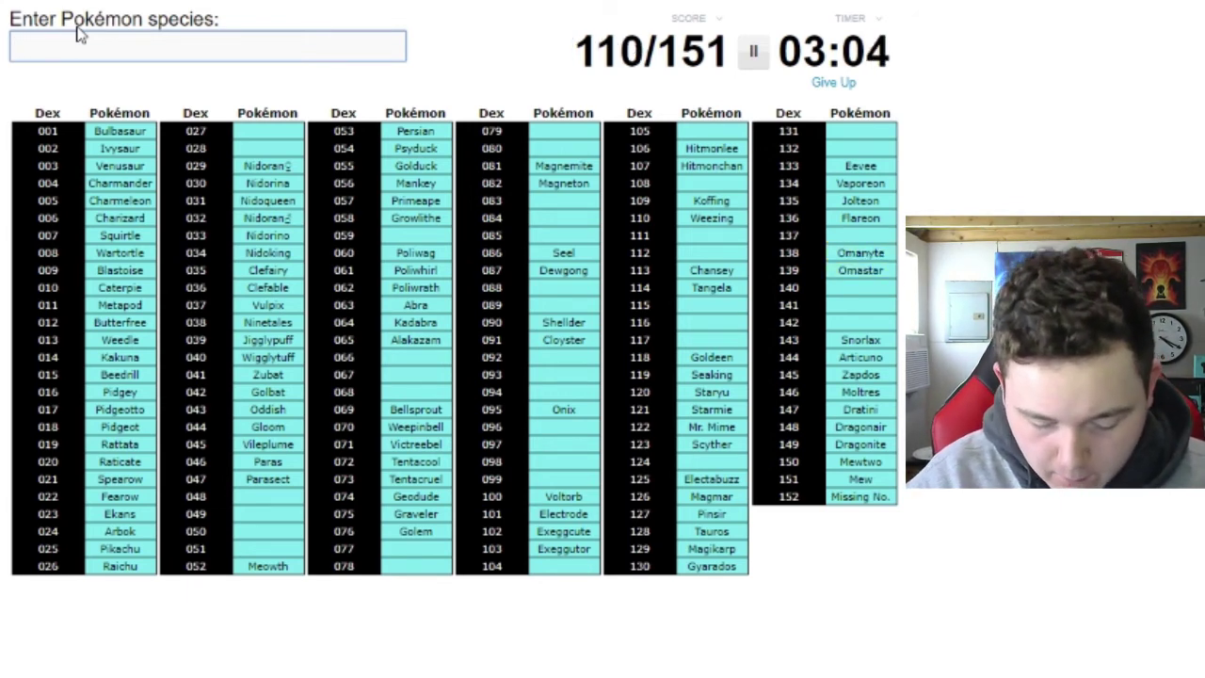
pyautogui.write('yta')
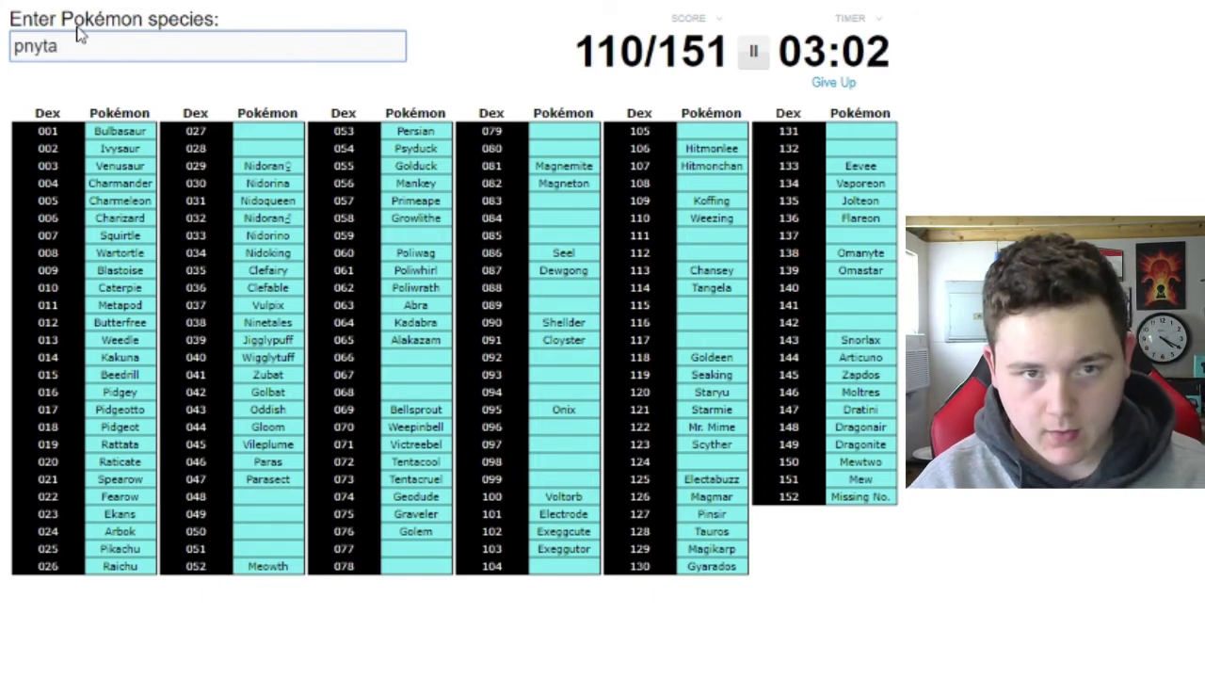
# Correct the misspelled Ponyta guess and clear the failed Aerodactyl attempt.
pyautogui.press('BackSpace')
pyautogui.press('BackSpace')
pyautogui.press('BackSpace')
pyautogui.press('BackSpace')
pyautogui.write('ny')
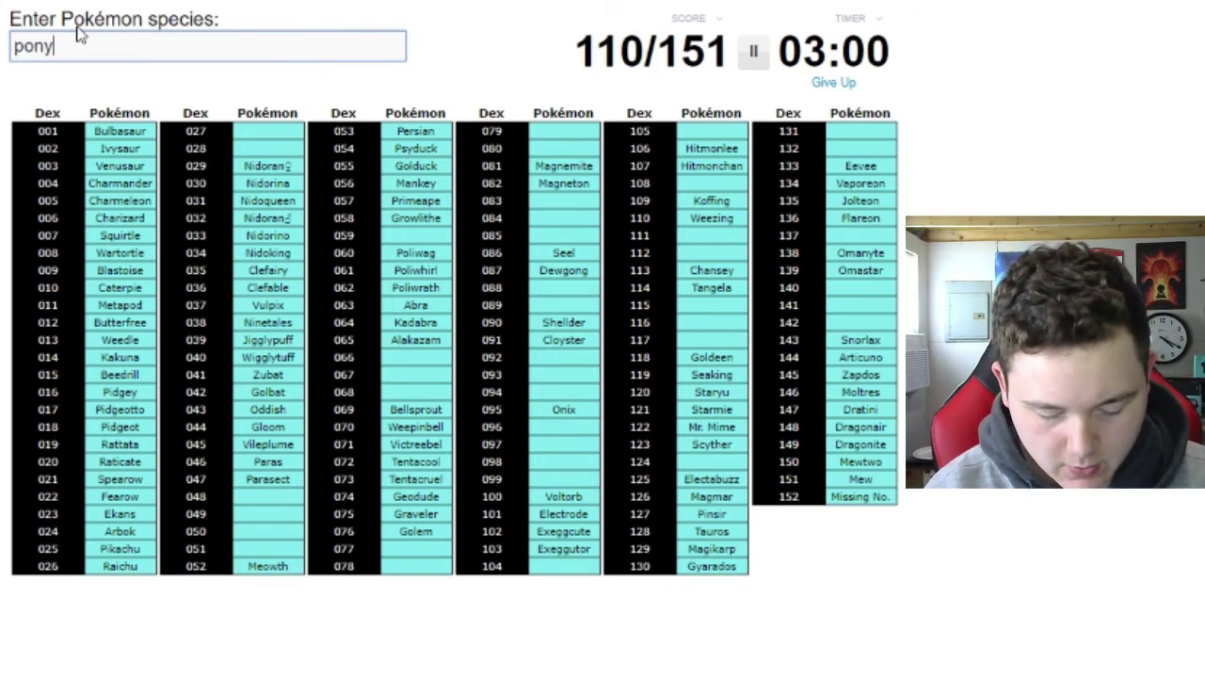
pyautogui.write('tarapidashka')
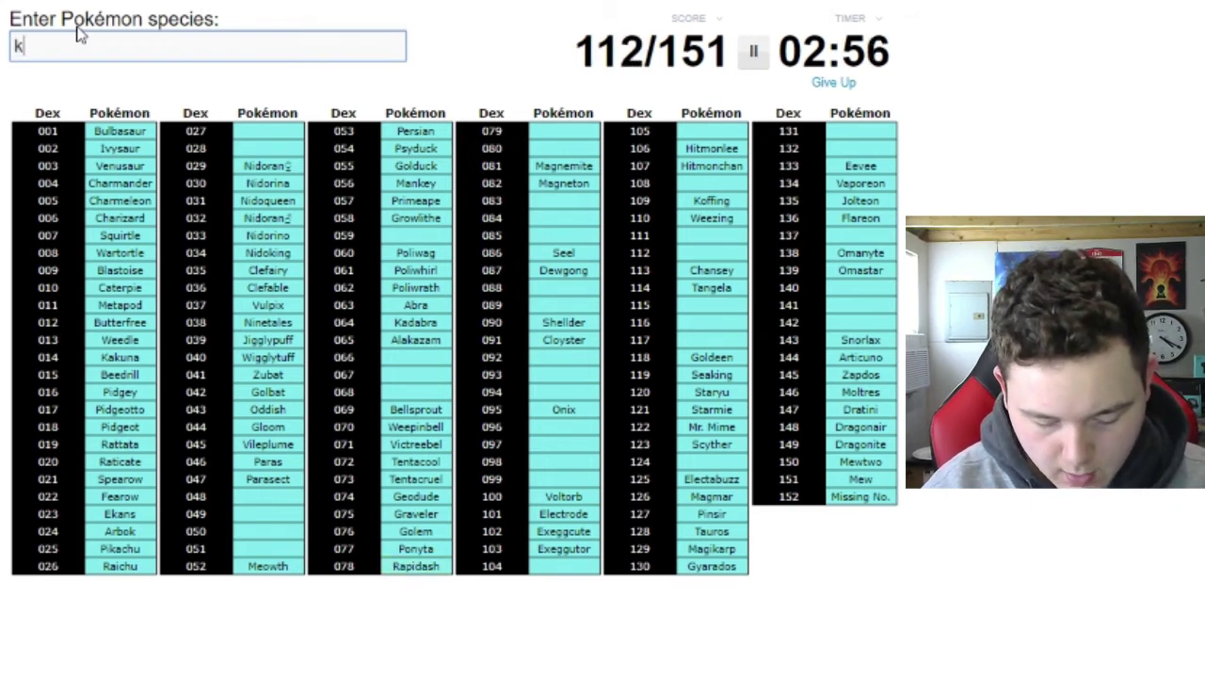
pyautogui.write('to')
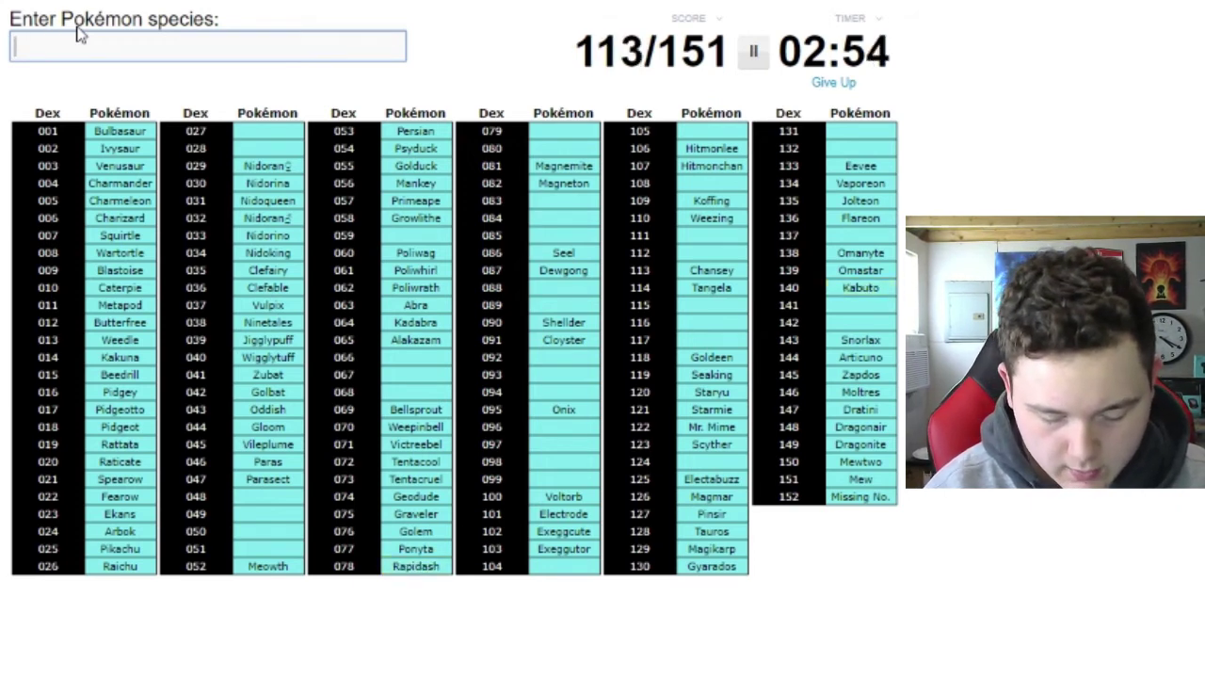
pyautogui.write('bups')
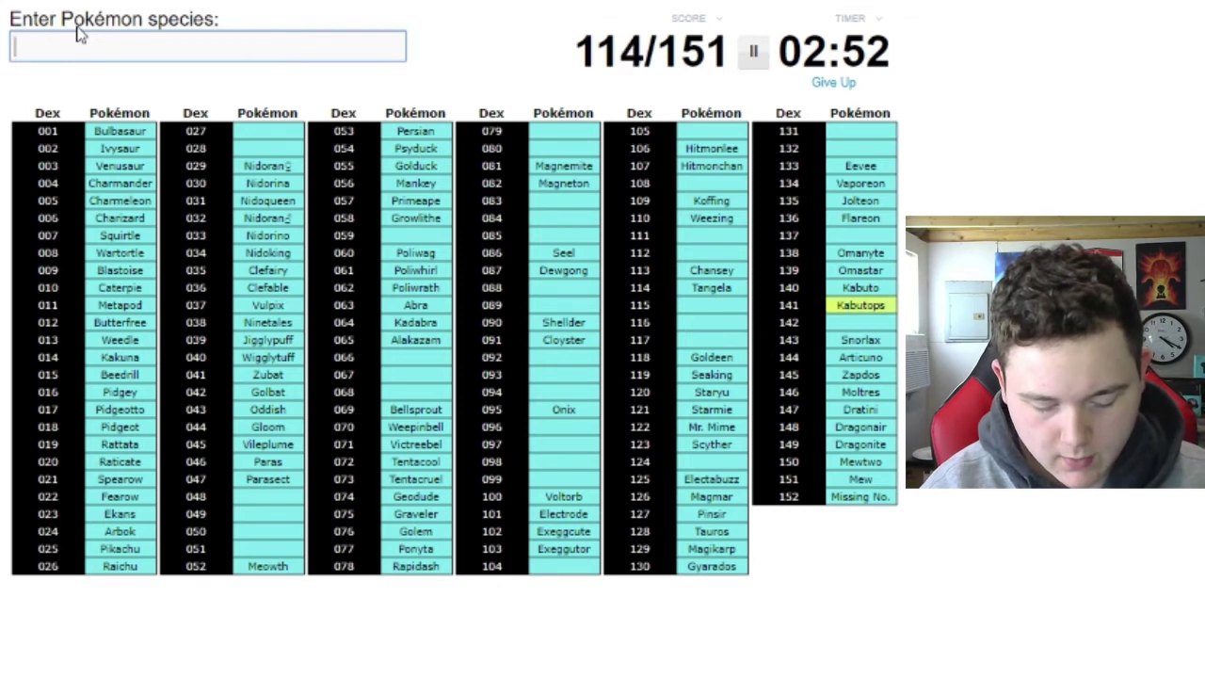
pyautogui.write('areoi')
pyautogui.press('BackSpace')
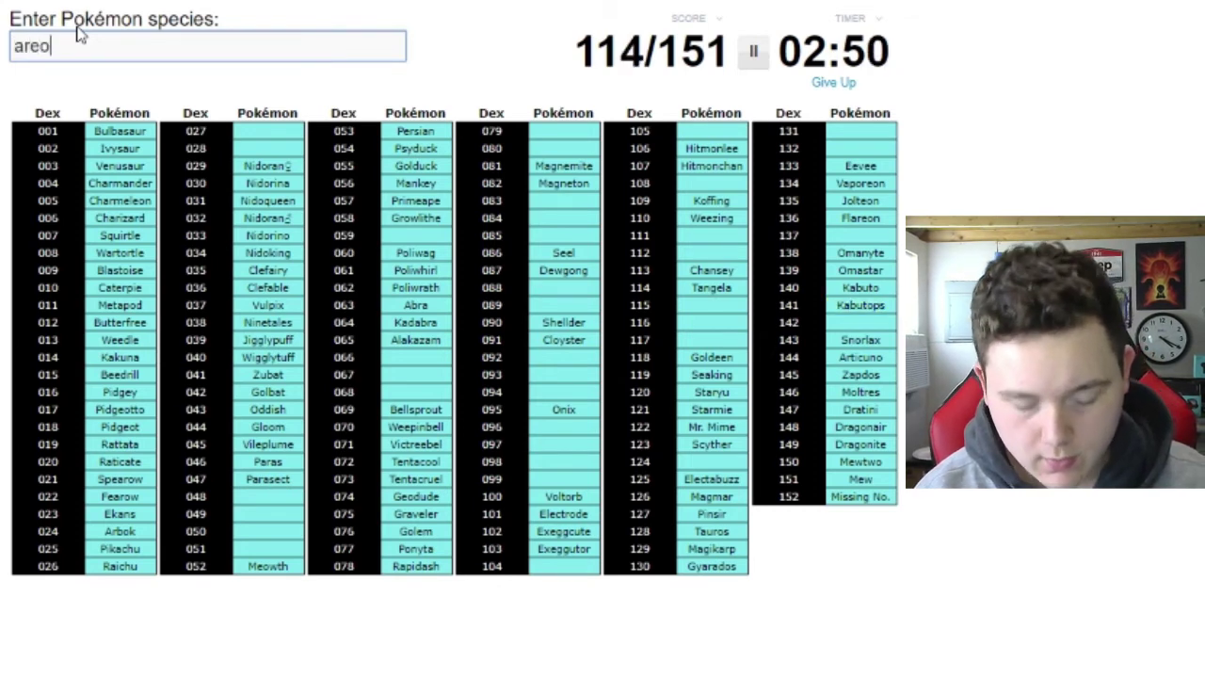
pyautogui.write('dac')
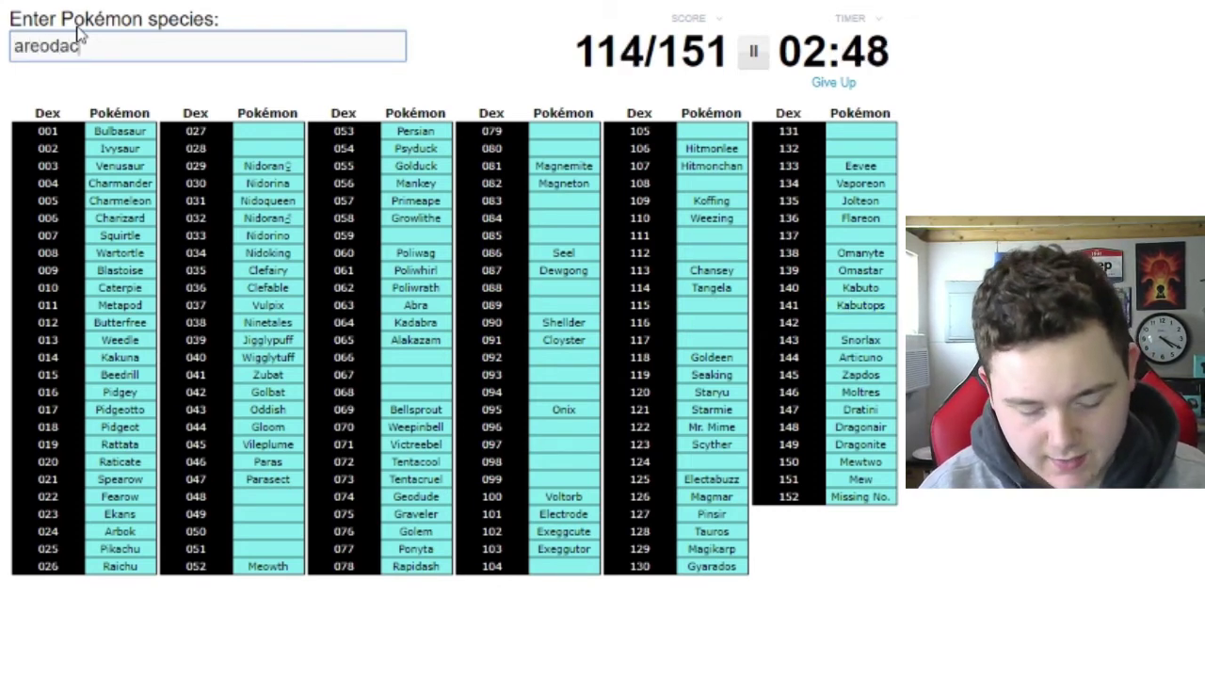
pyautogui.write('tyl')
pyautogui.doubleClick(85, 44)
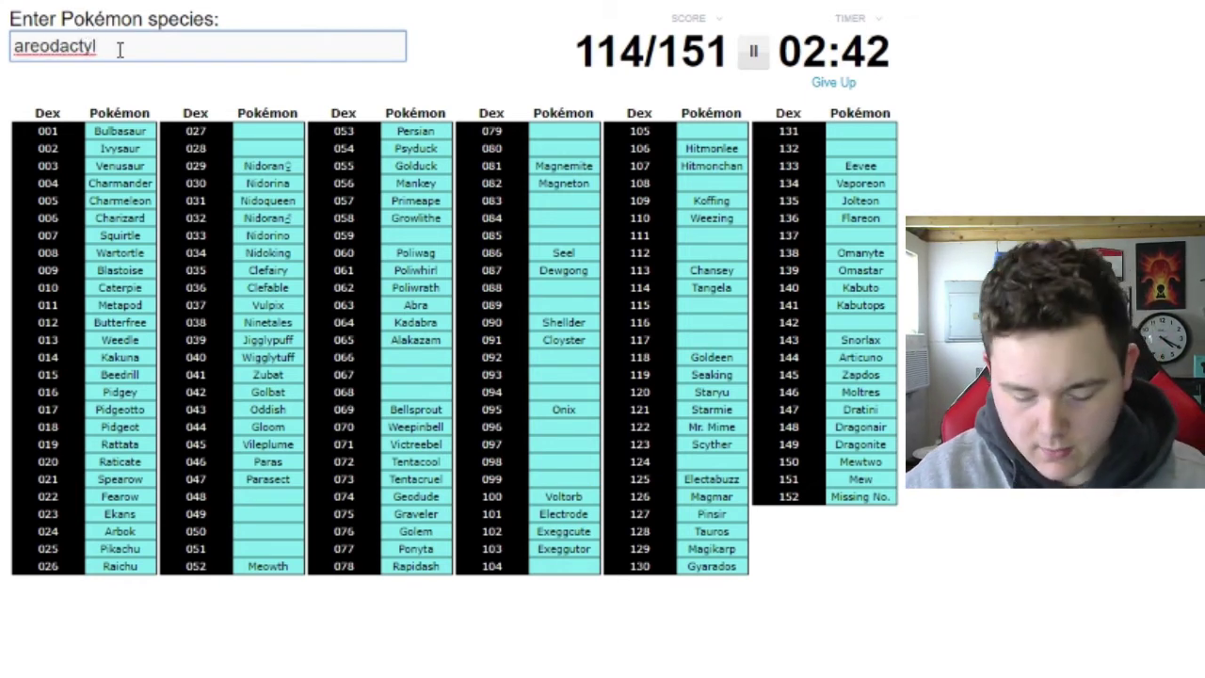
pyautogui.press('BackSpace')
pyautogui.press('BackSpace')
pyautogui.press('BackSpace')
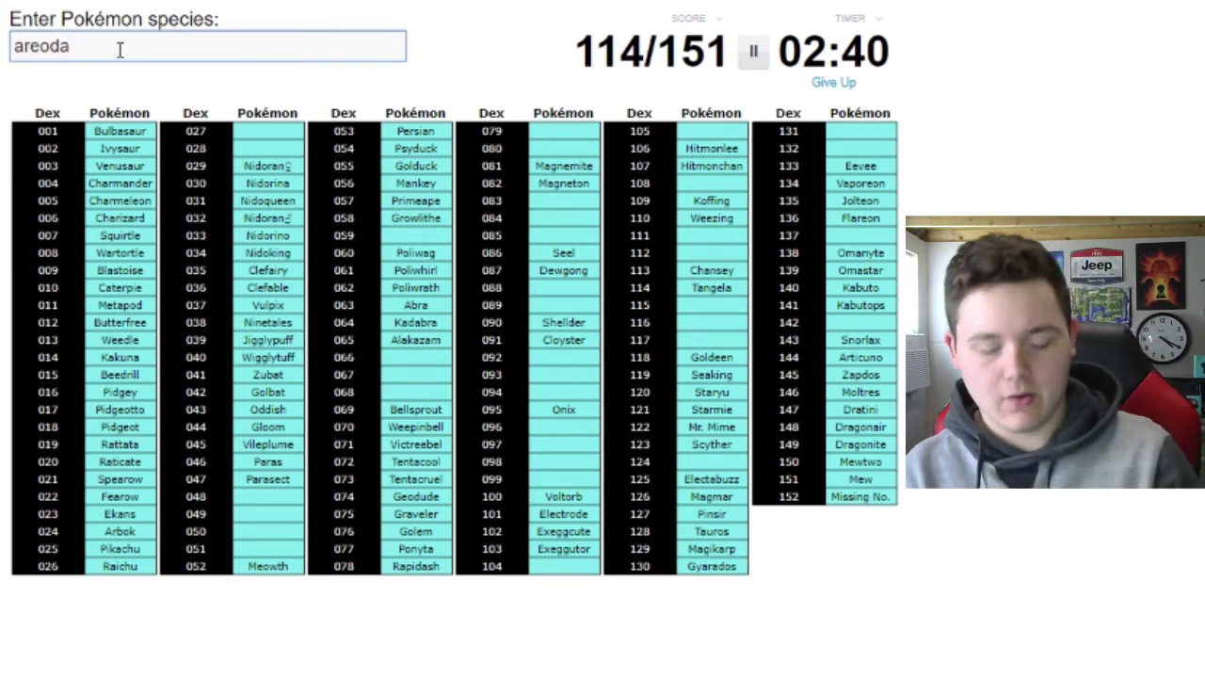
pyautogui.press('BackSpace')
pyautogui.press('BackSpace')
pyautogui.write('dac')
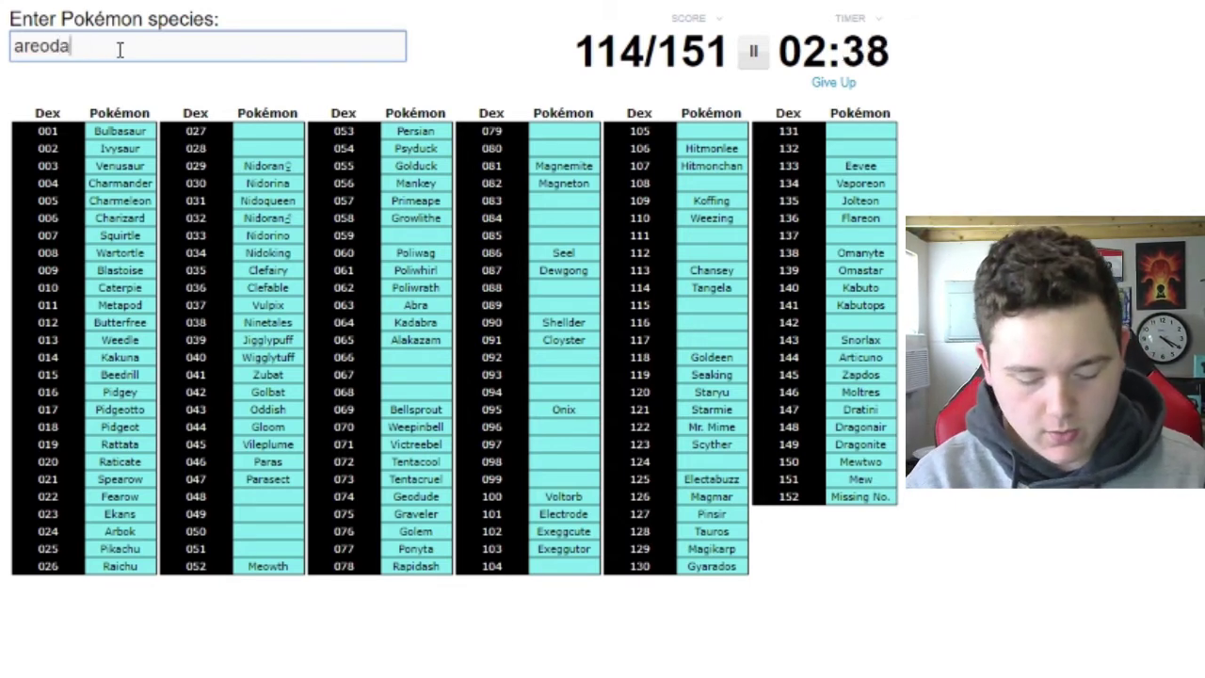
pyautogui.write('tylk')
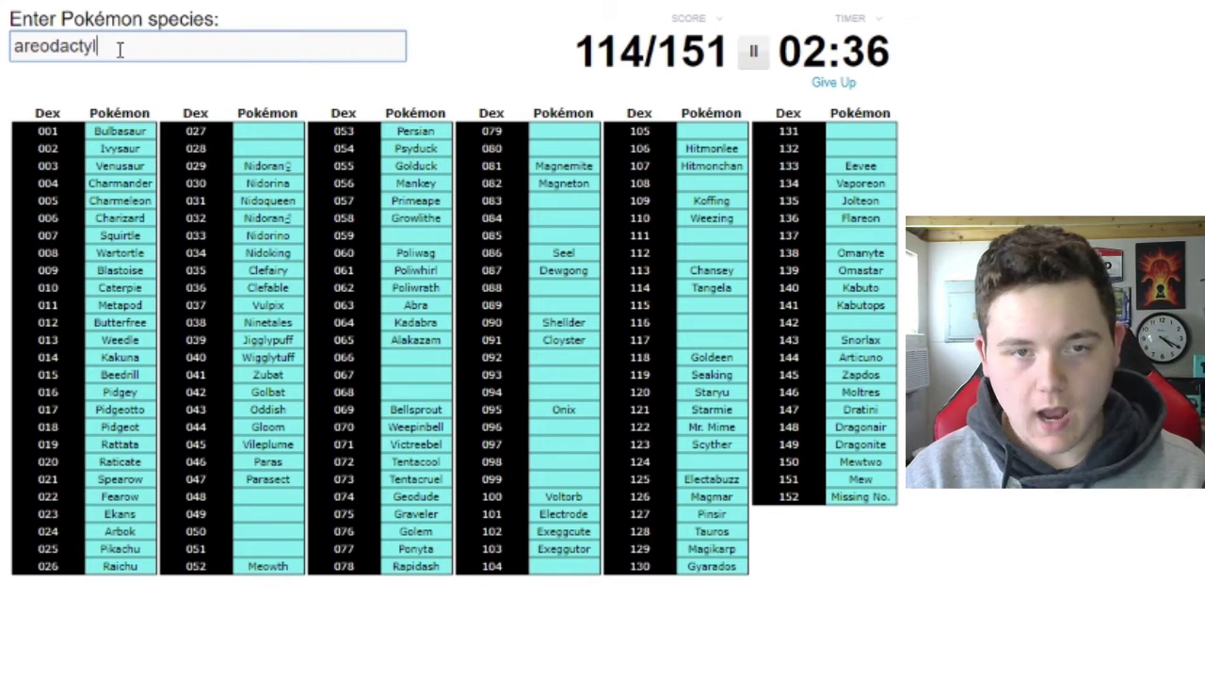
pyautogui.press('BackSpace')
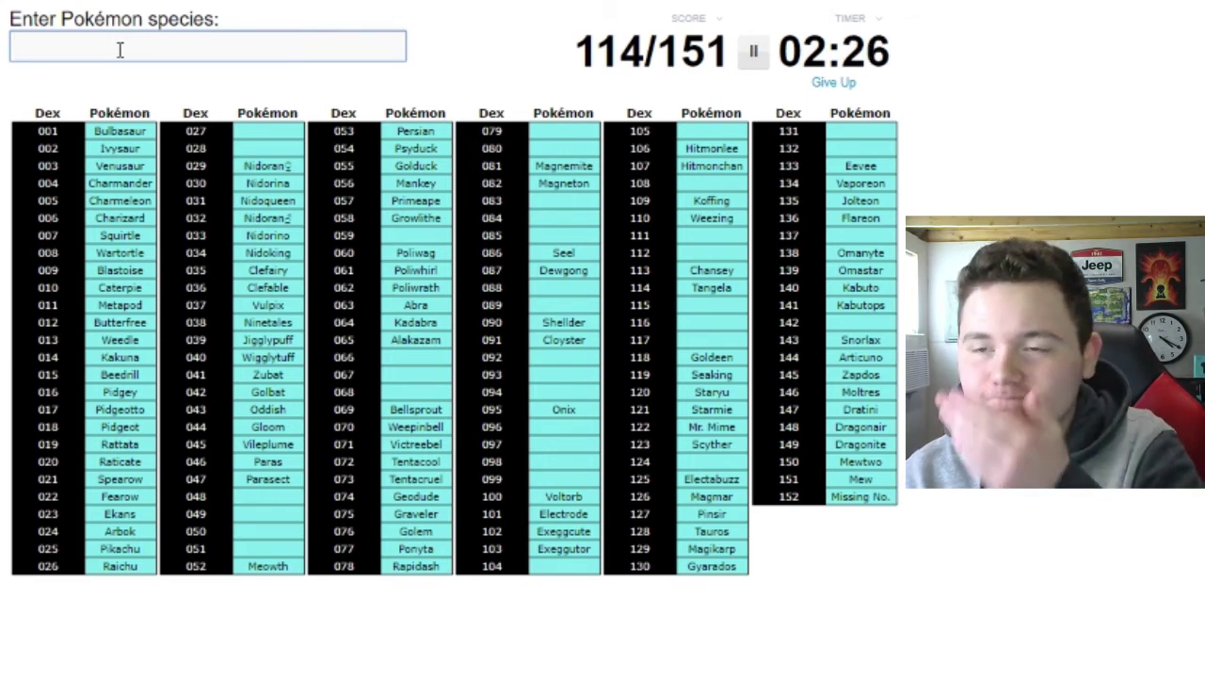
pyautogui.write('kangas')
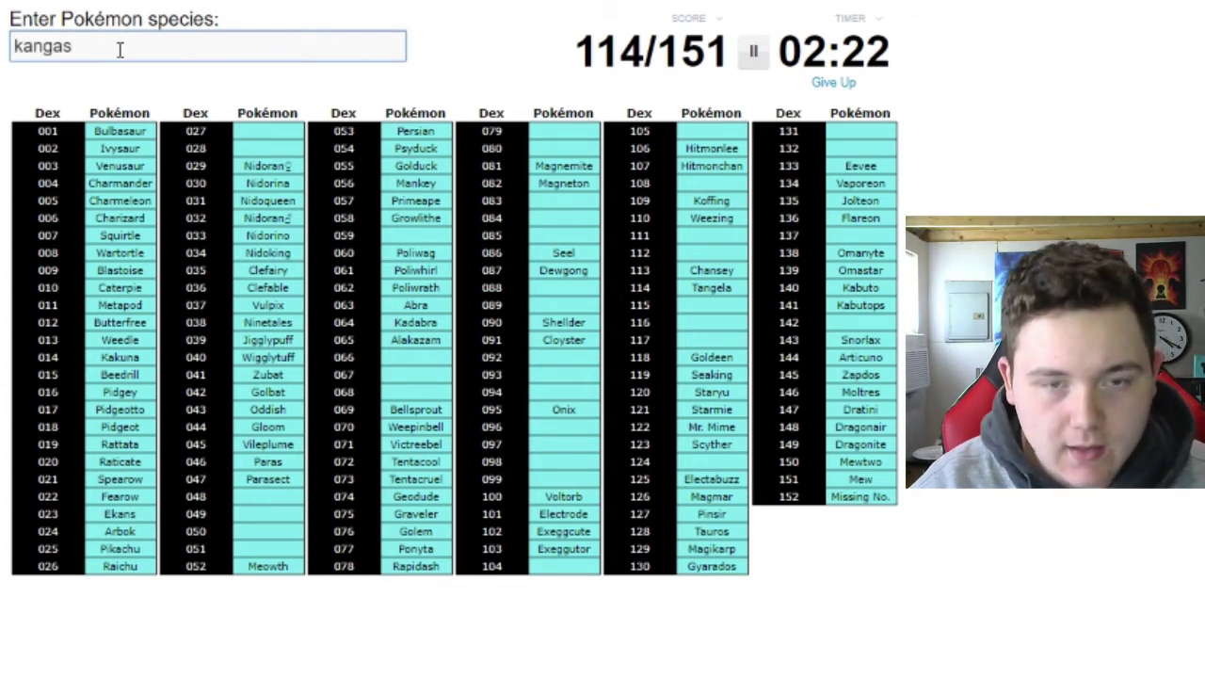
pyautogui.write('an')
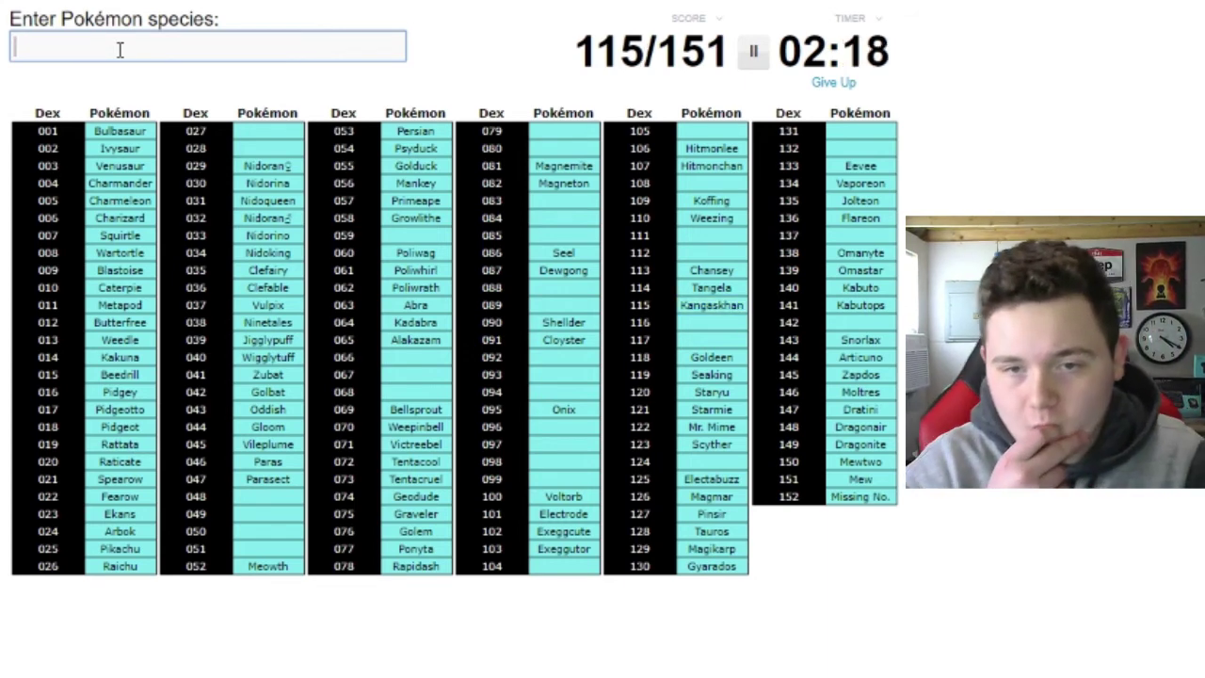
pyautogui.write('an')
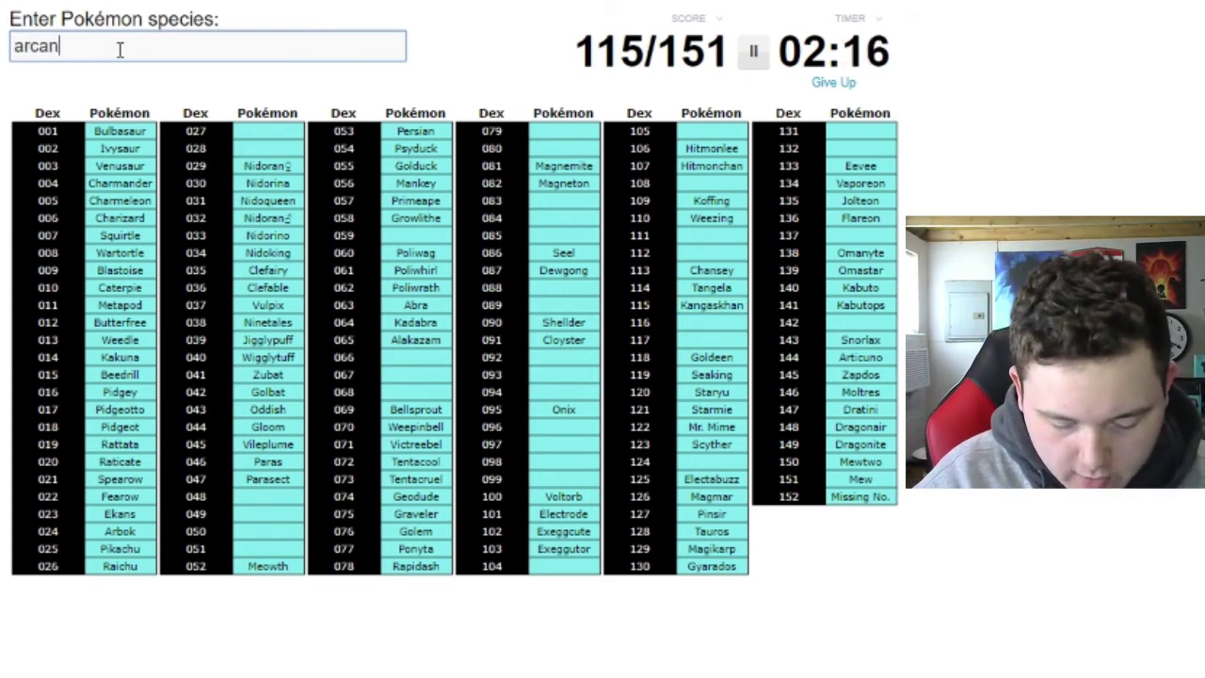
pyautogui.write('ine')
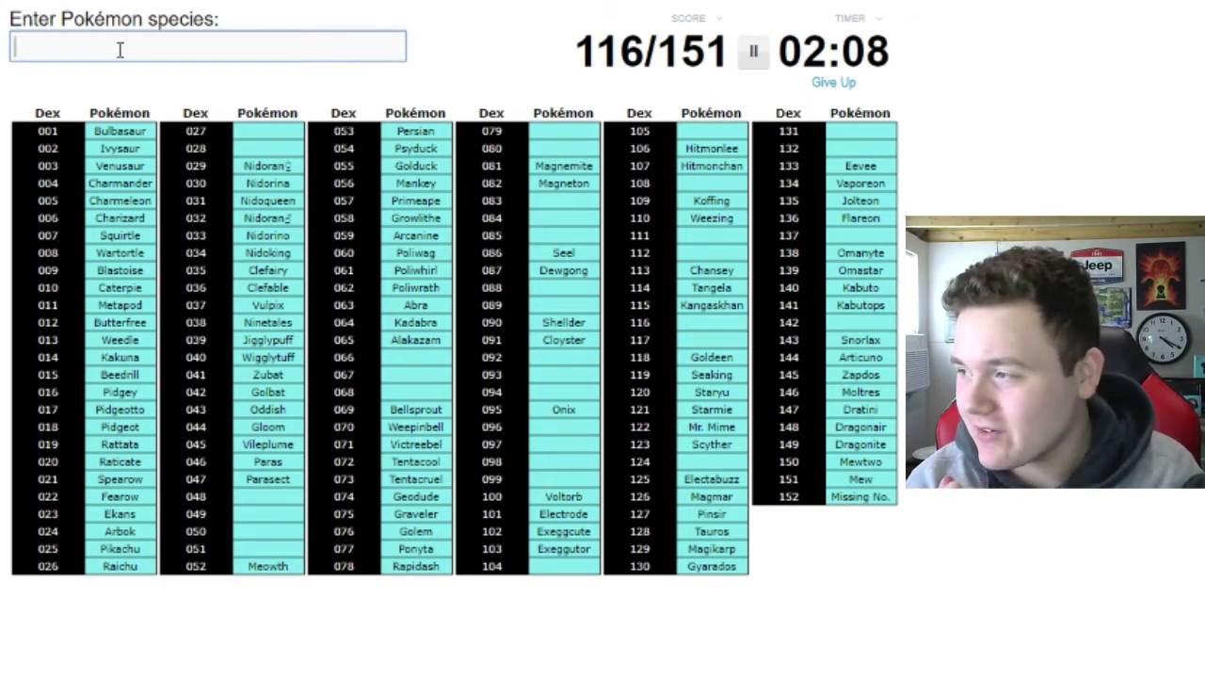
pyautogui.write('sloke')
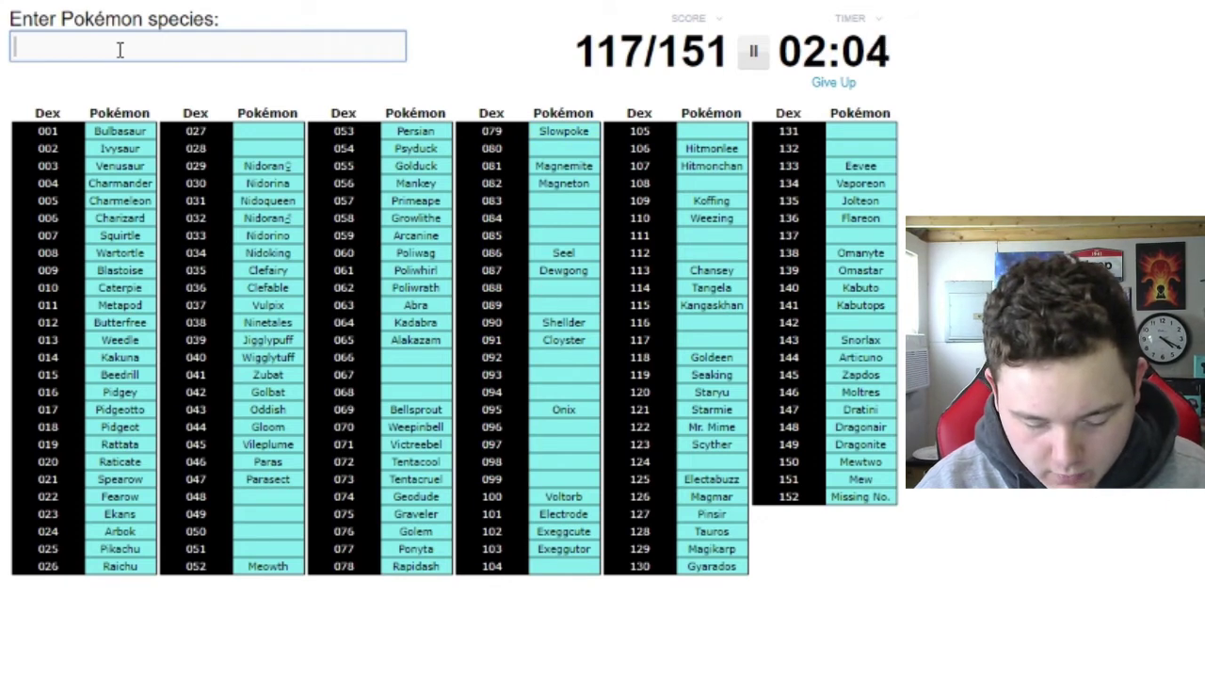
pyautogui.write('wbro')
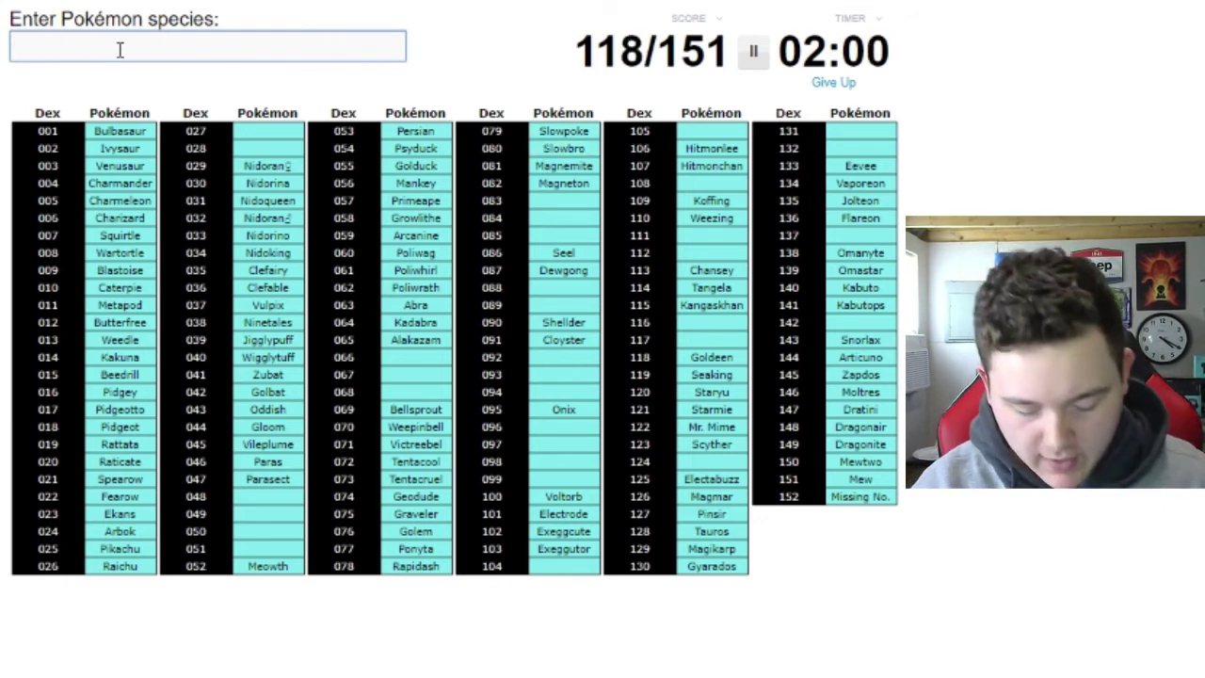
pyautogui.write('venon')
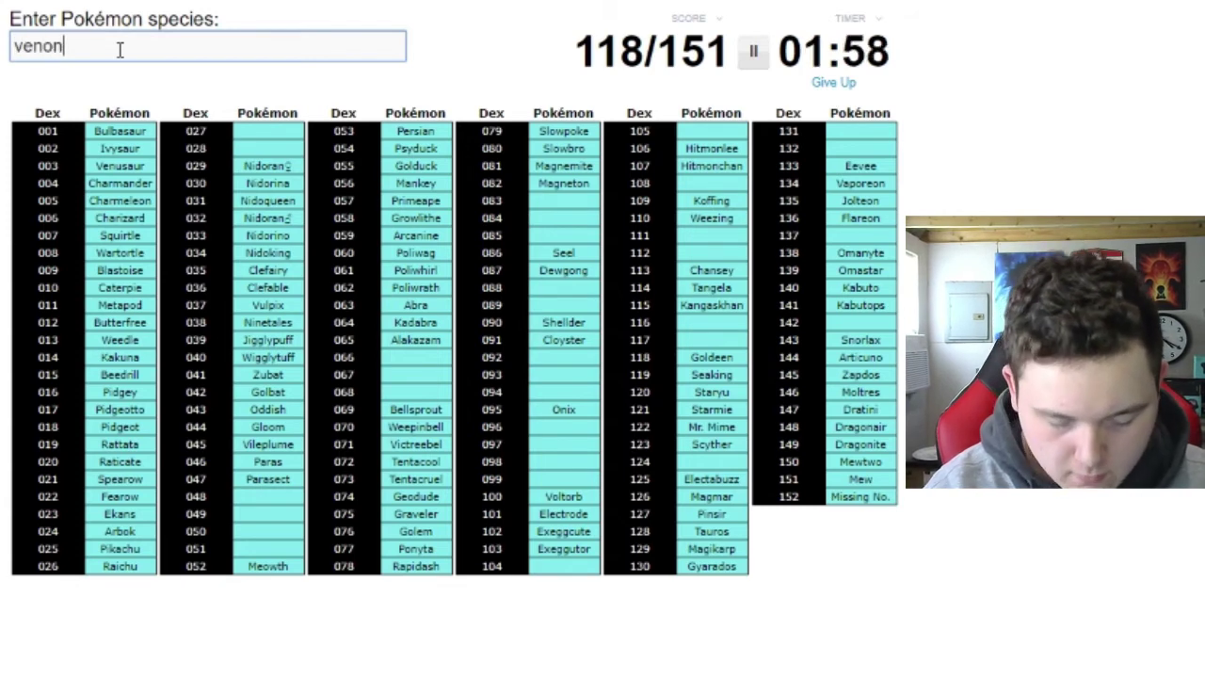
pyautogui.write('at')
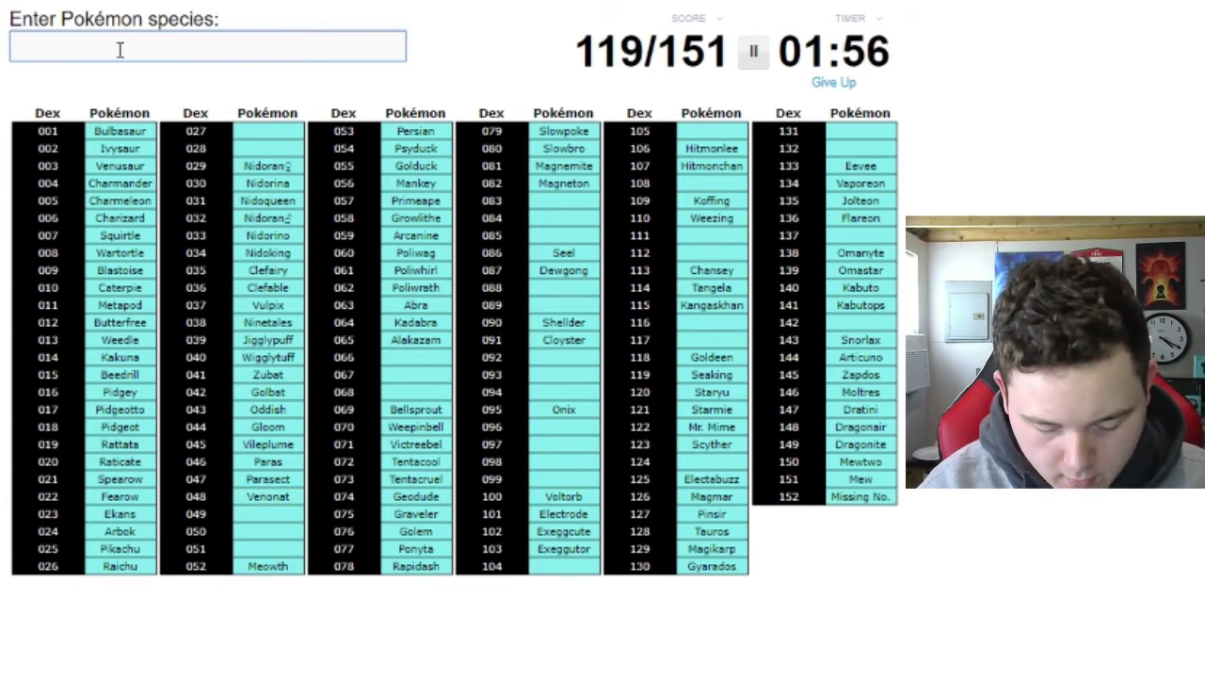
pyautogui.write('th')
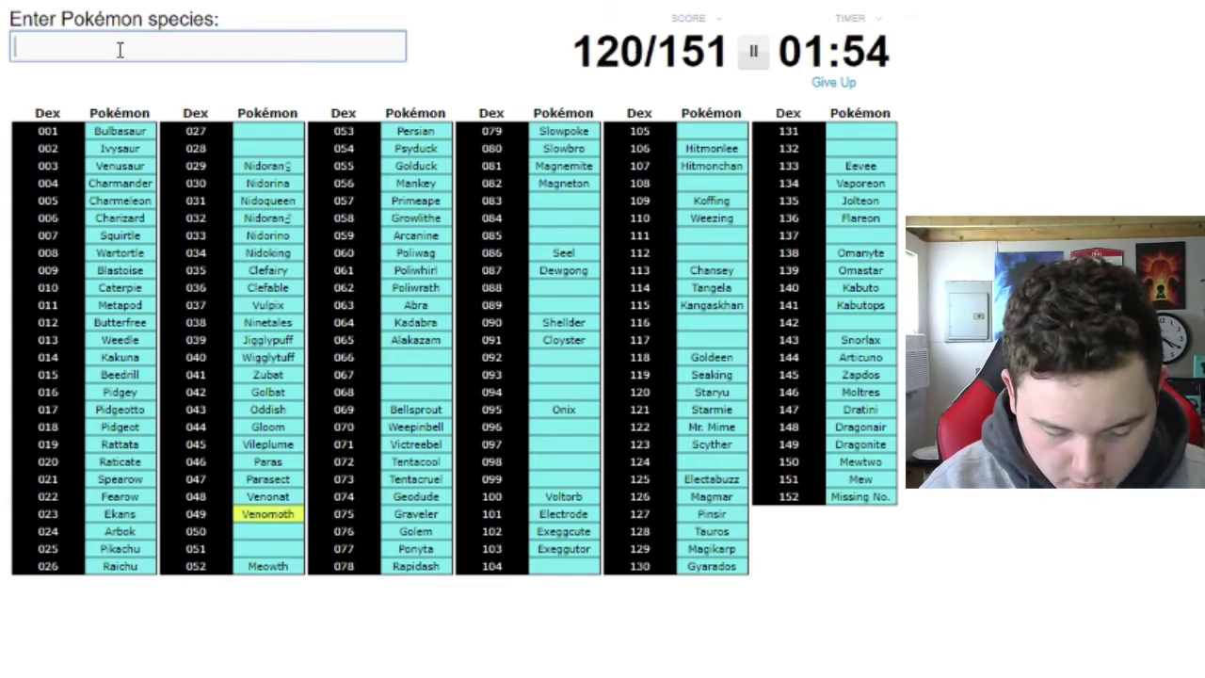
pyautogui.write('grinmer')
# Fix the misspelled Grimer and Hypno entries, bringing Drowzee and Hypno onto the table.
pyautogui.press('BackSpace')
pyautogui.press('BackSpace')
pyautogui.press('BackSpace')
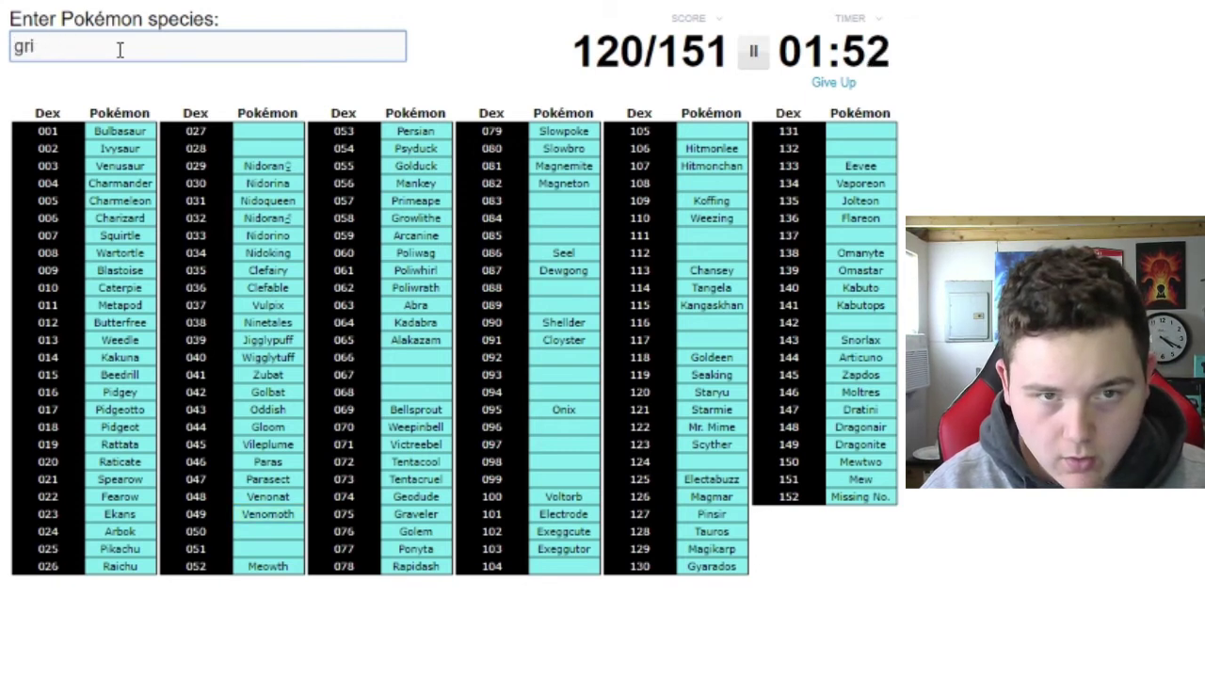
pyautogui.write('mer')
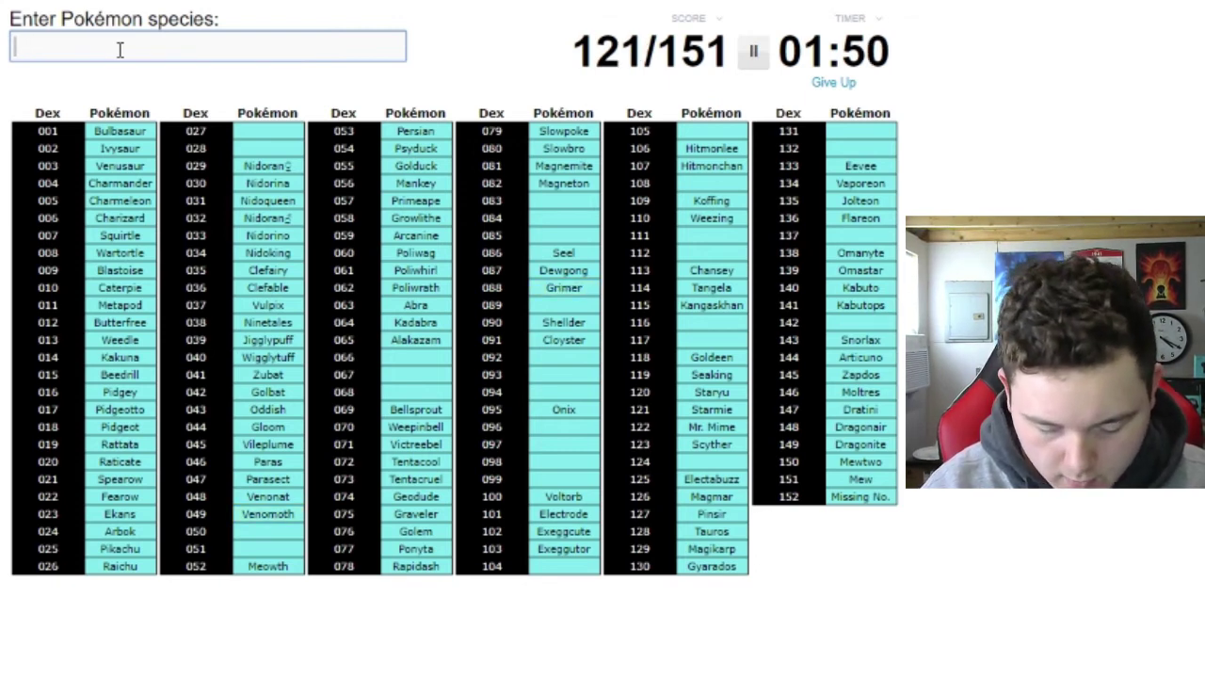
pyautogui.write('uk')
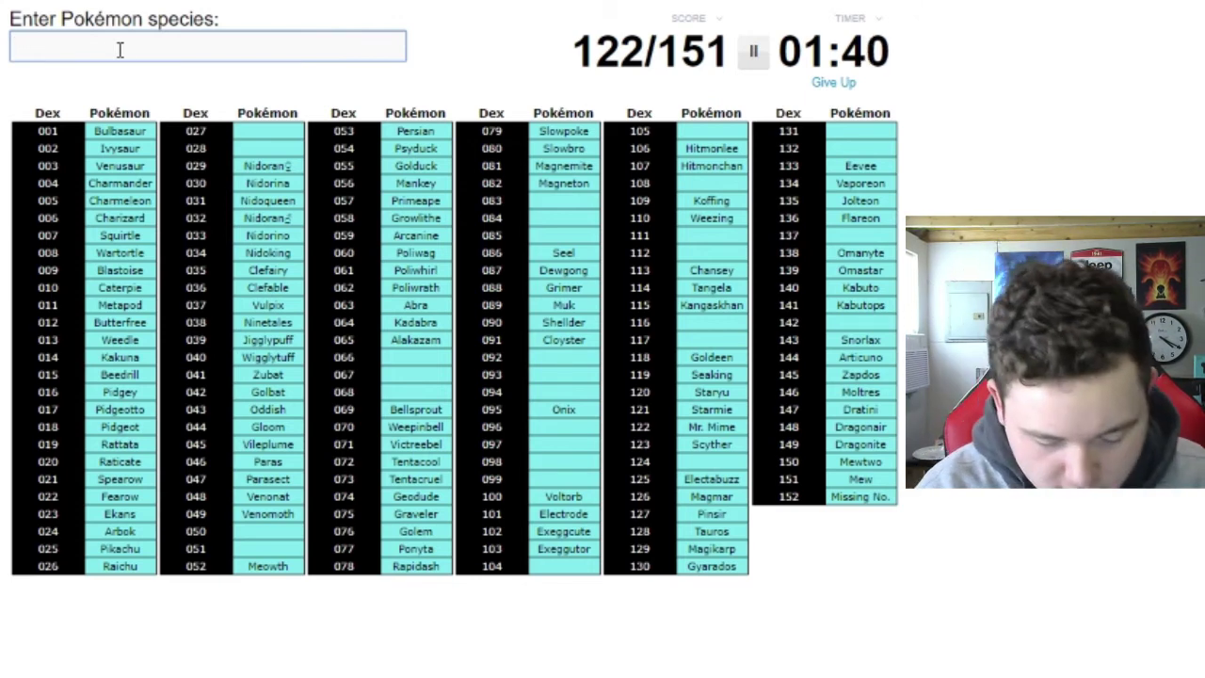
pyautogui.write('owz')
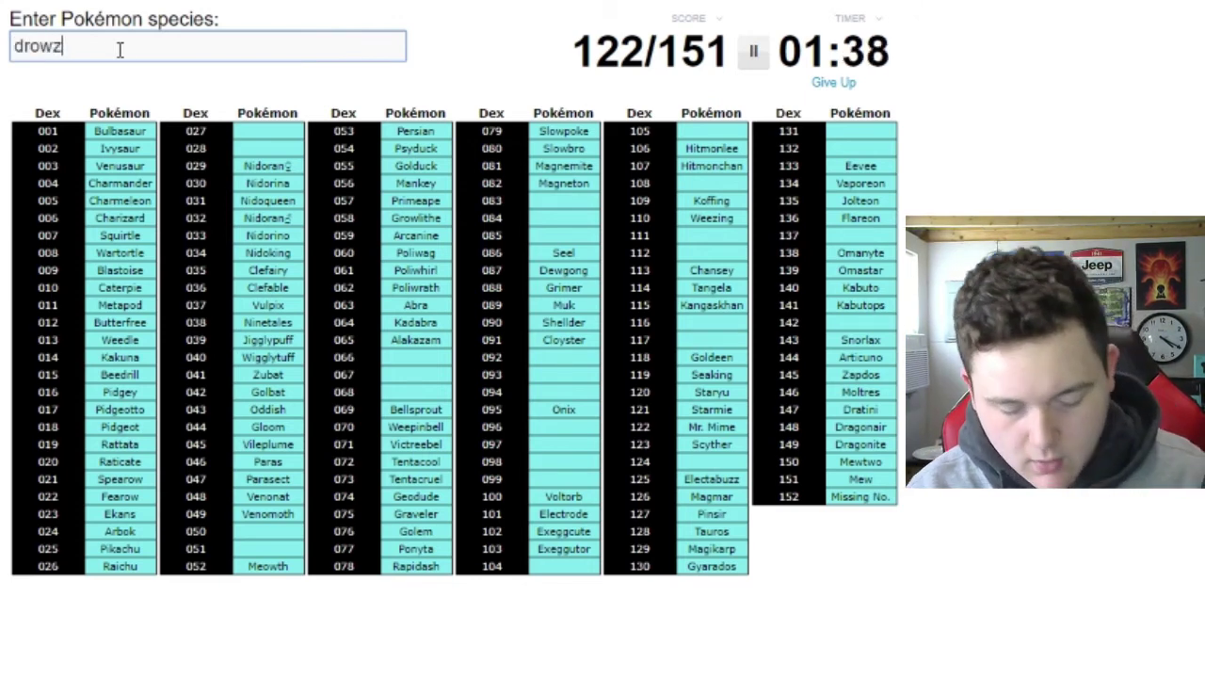
pyautogui.write('ee')
pyautogui.write('hy')
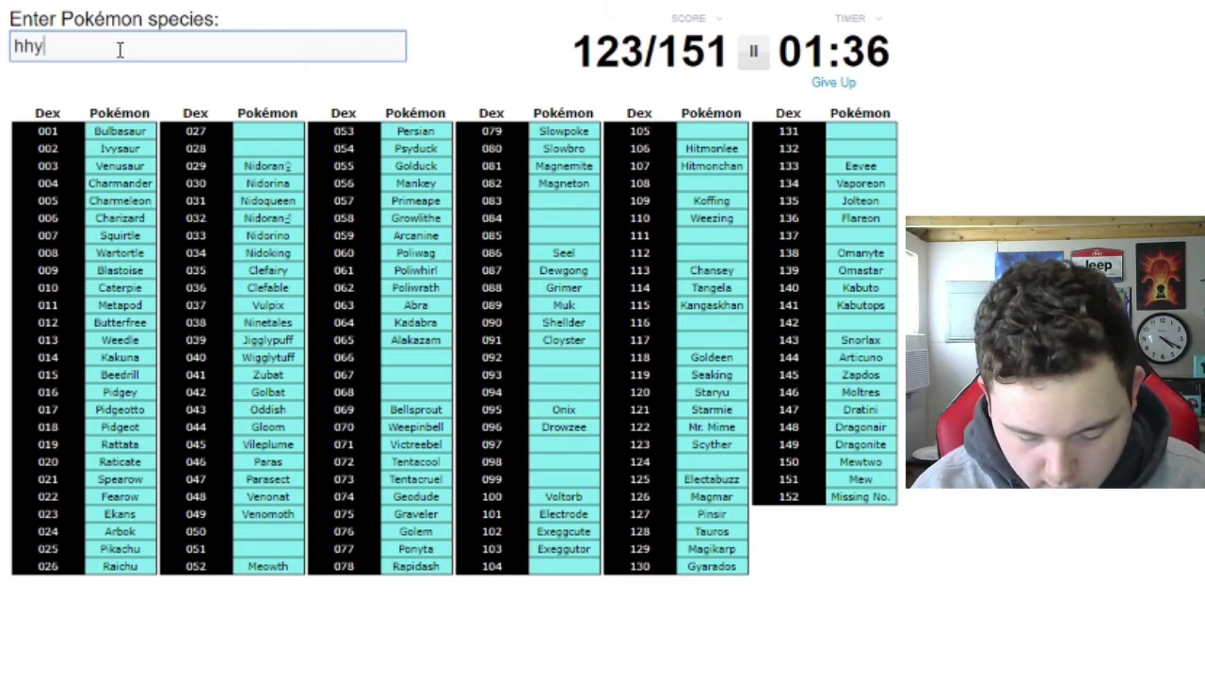
pyautogui.press('BackSpace')
pyautogui.press('BackSpace')
pyautogui.press('BackSpace')
pyautogui.press('BackSpace')
pyautogui.write('pn')
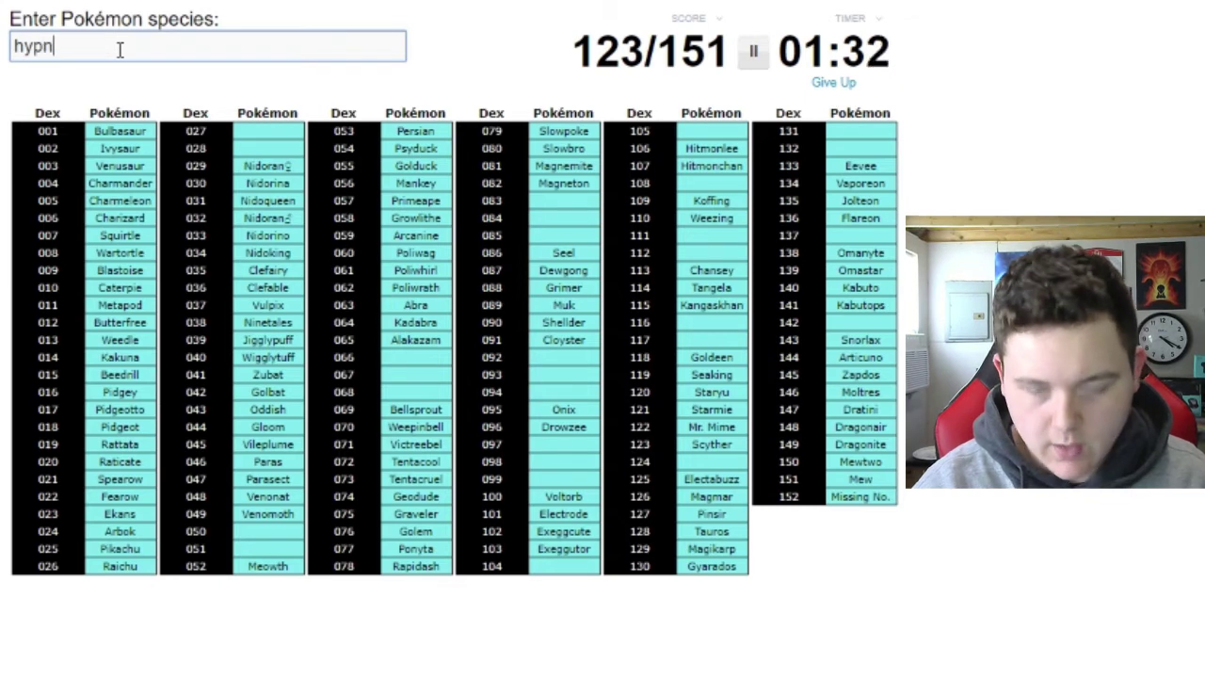
pyautogui.write('o')
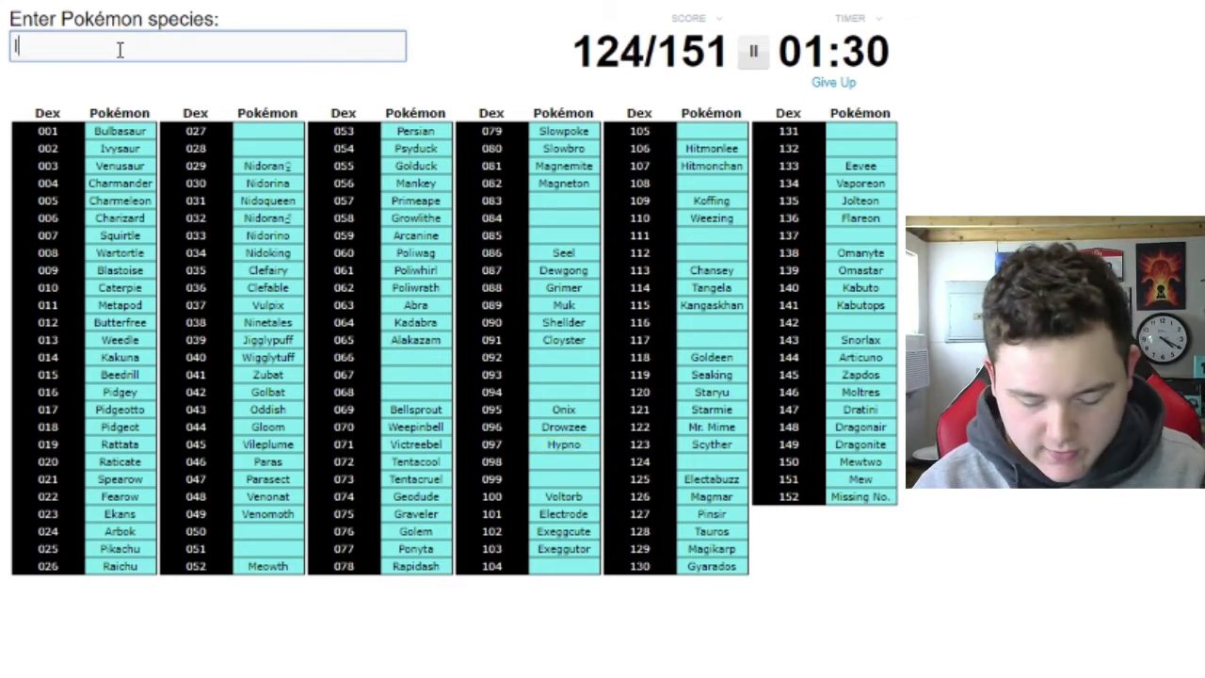
pyautogui.write('apras')
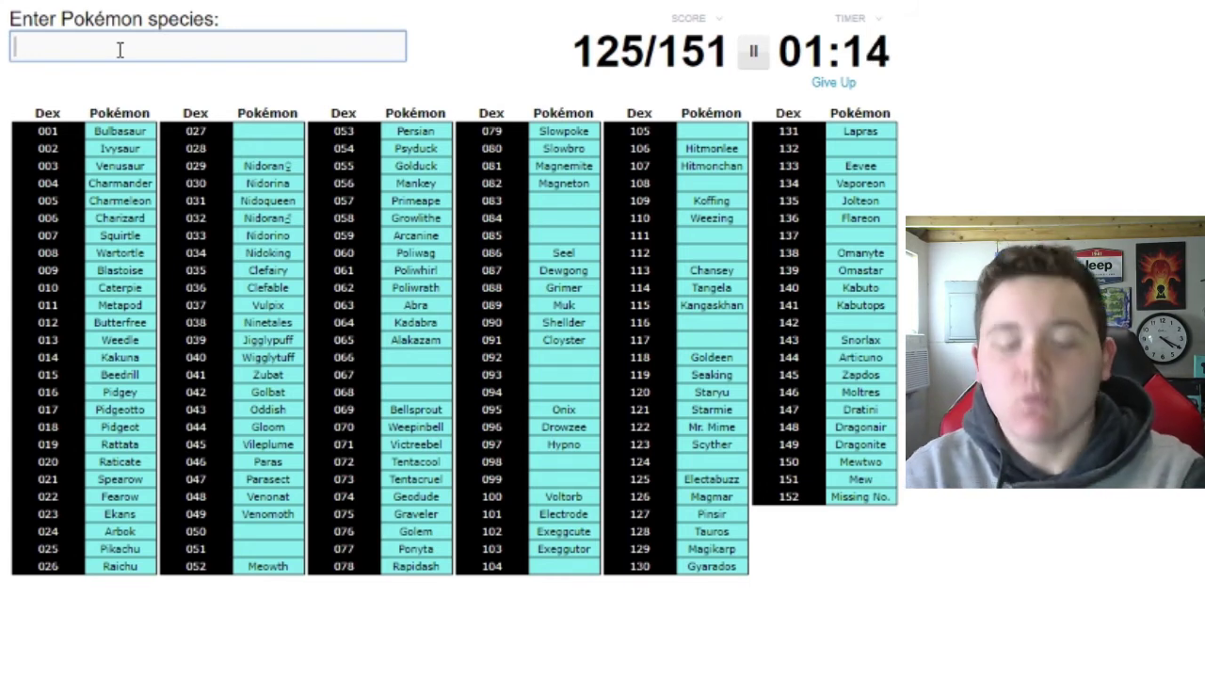
pyautogui.write('rhyh')
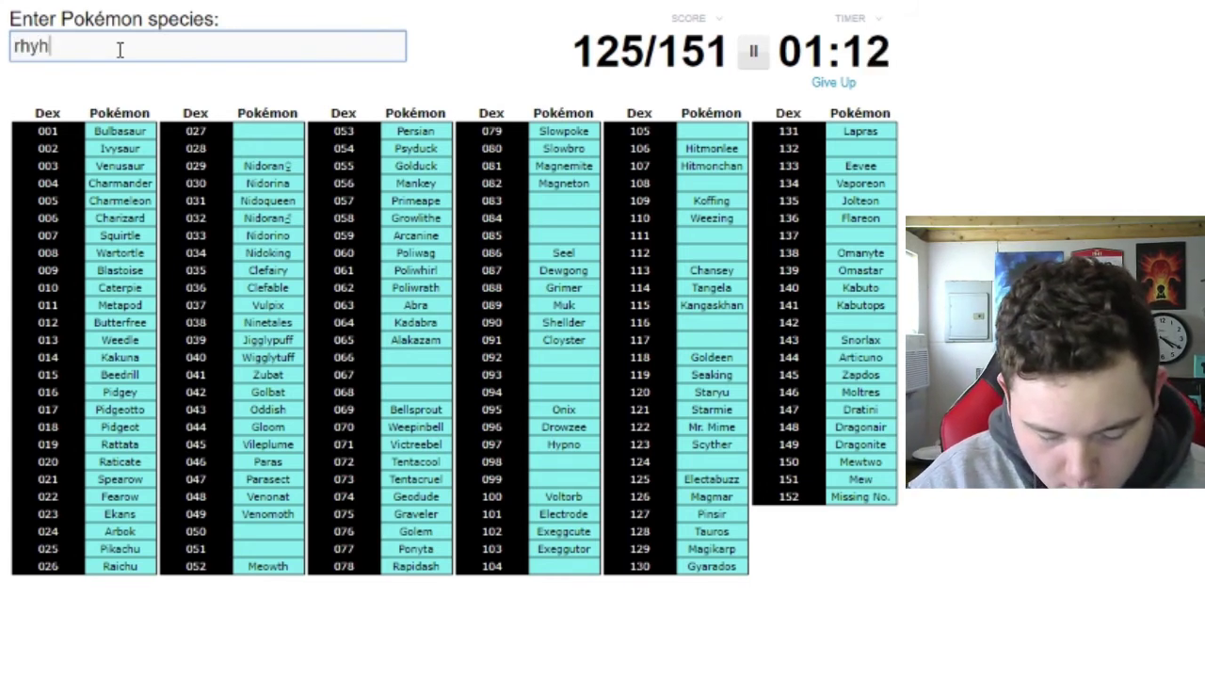
pyautogui.write('ornrhy')
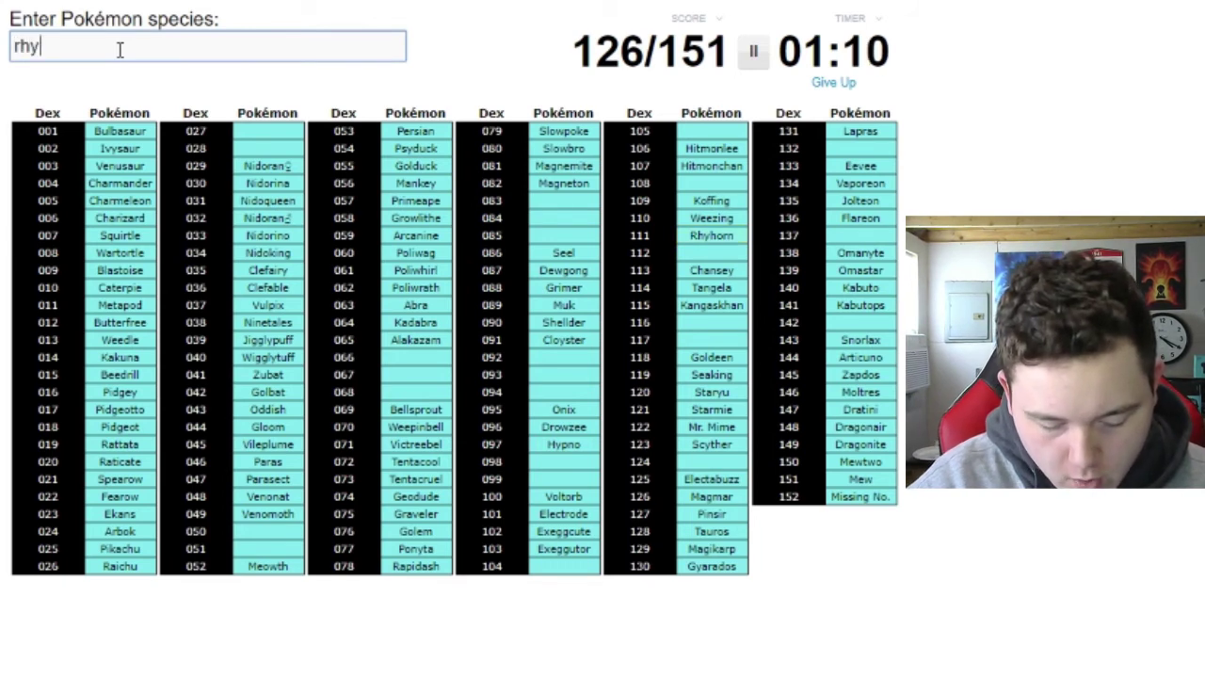
pyautogui.write('don')
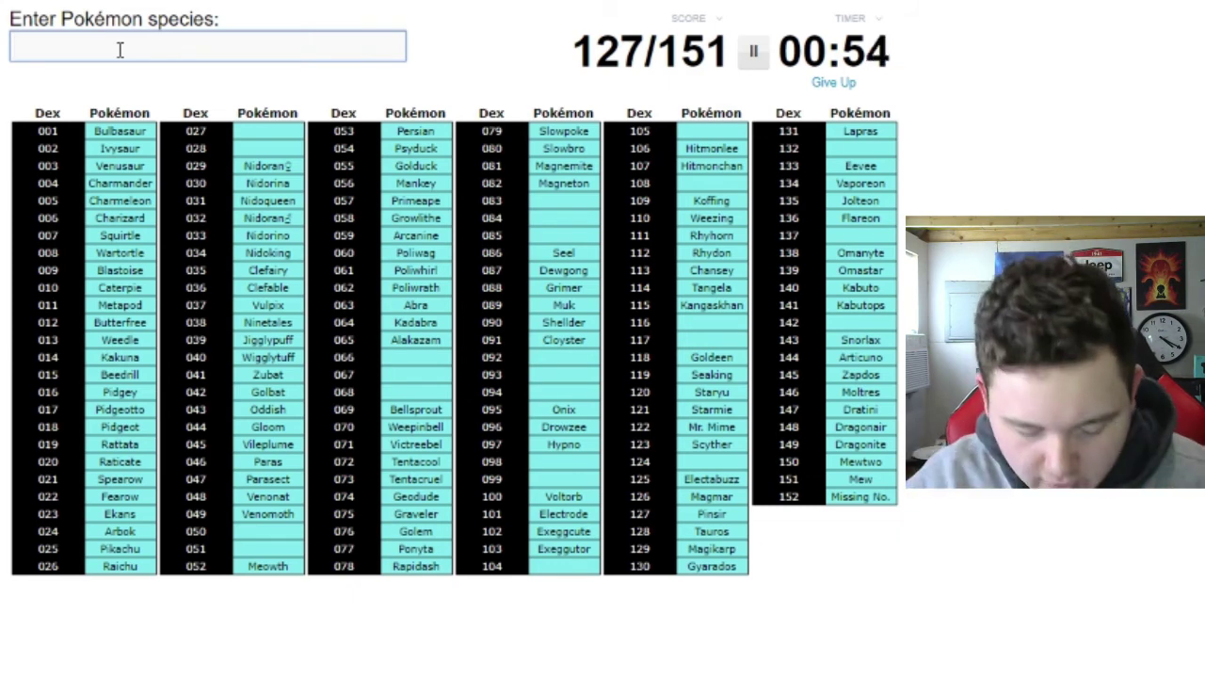
pyautogui.write('diett')
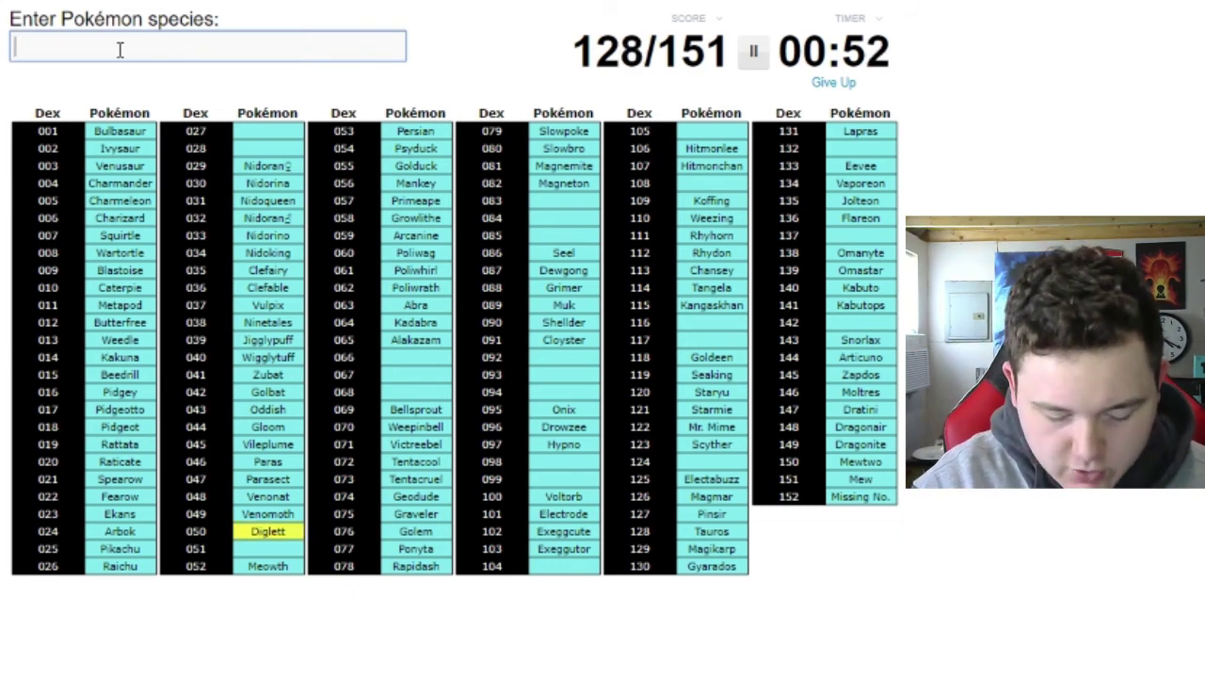
# Correct typos before Dugtrio and in Doduo, lifting the score to 131 of 151.
pyautogui.press('BackSpace')
pyautogui.write('d')
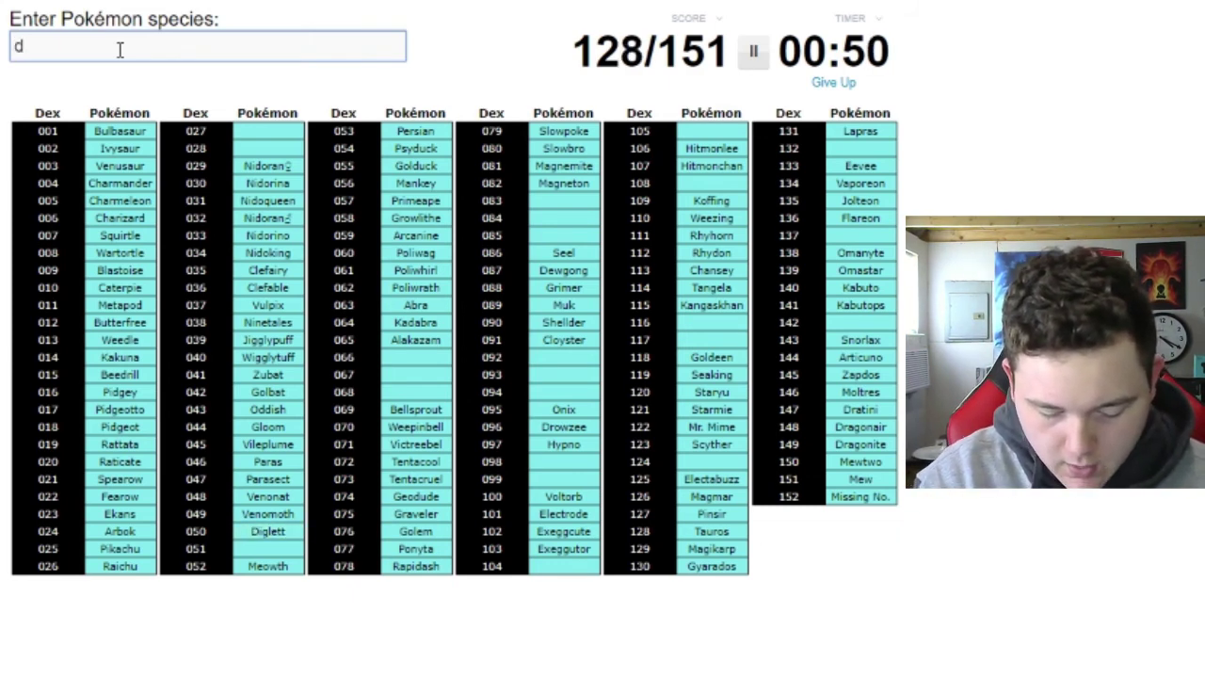
pyautogui.write('ugtrio')
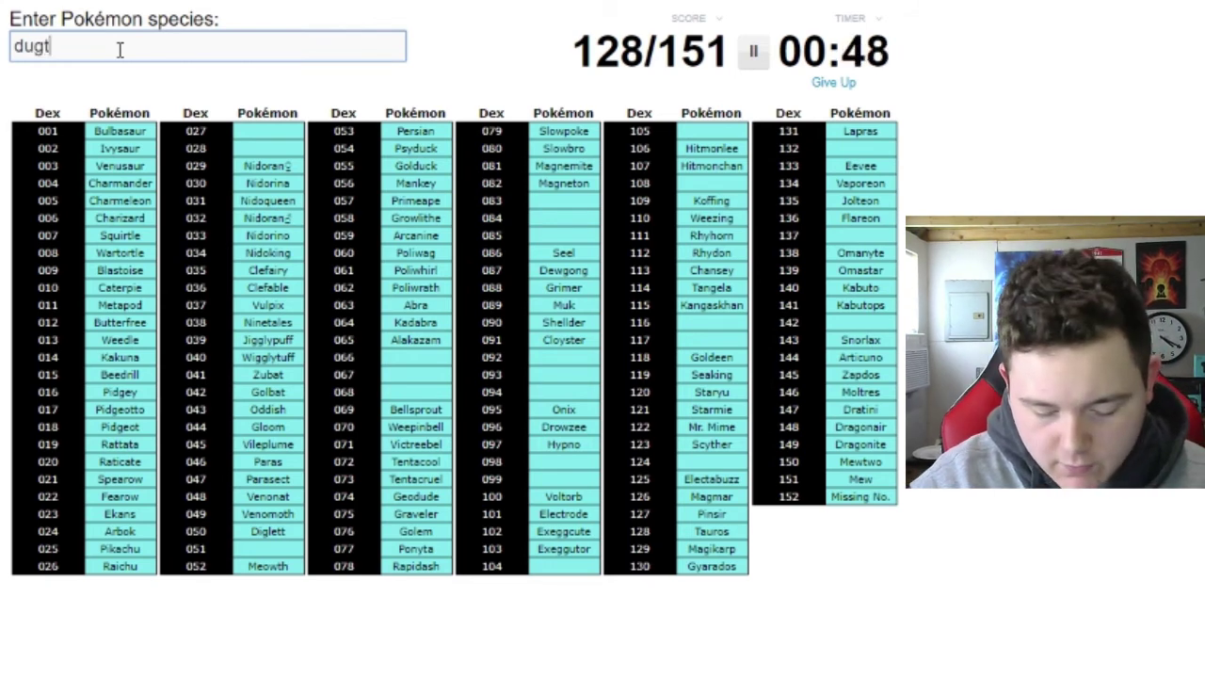
pyautogui.write('dodi')
pyautogui.press('BackSpace')
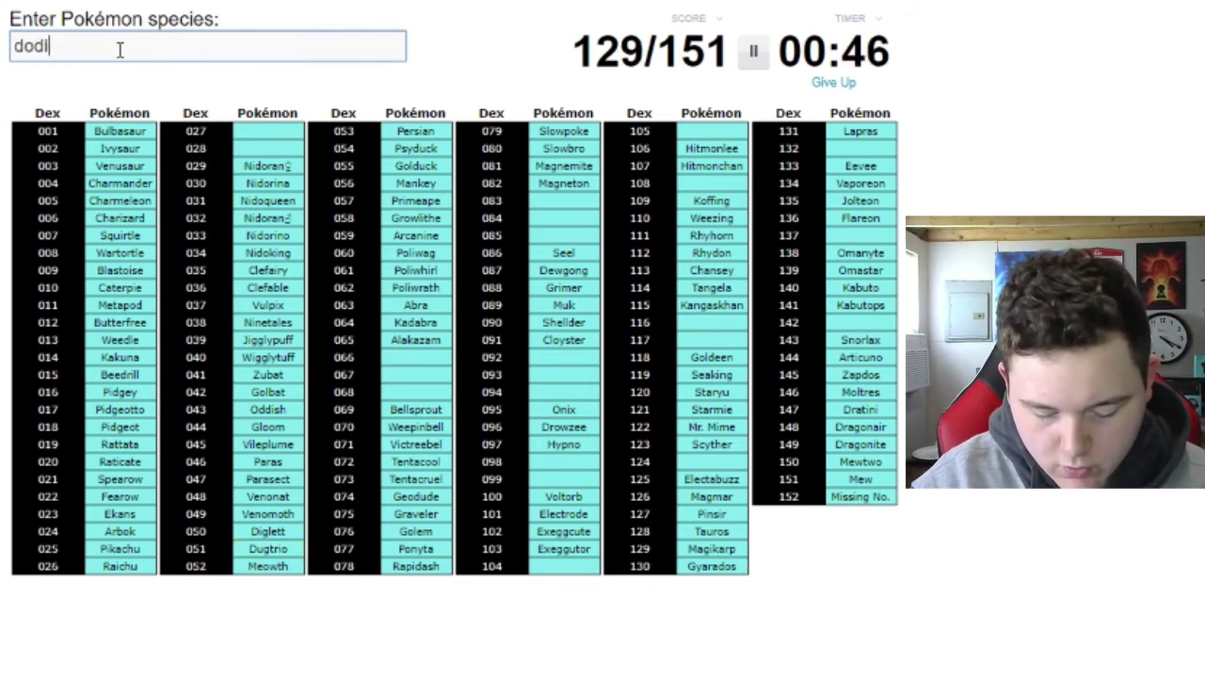
pyautogui.write('uodrdrio')
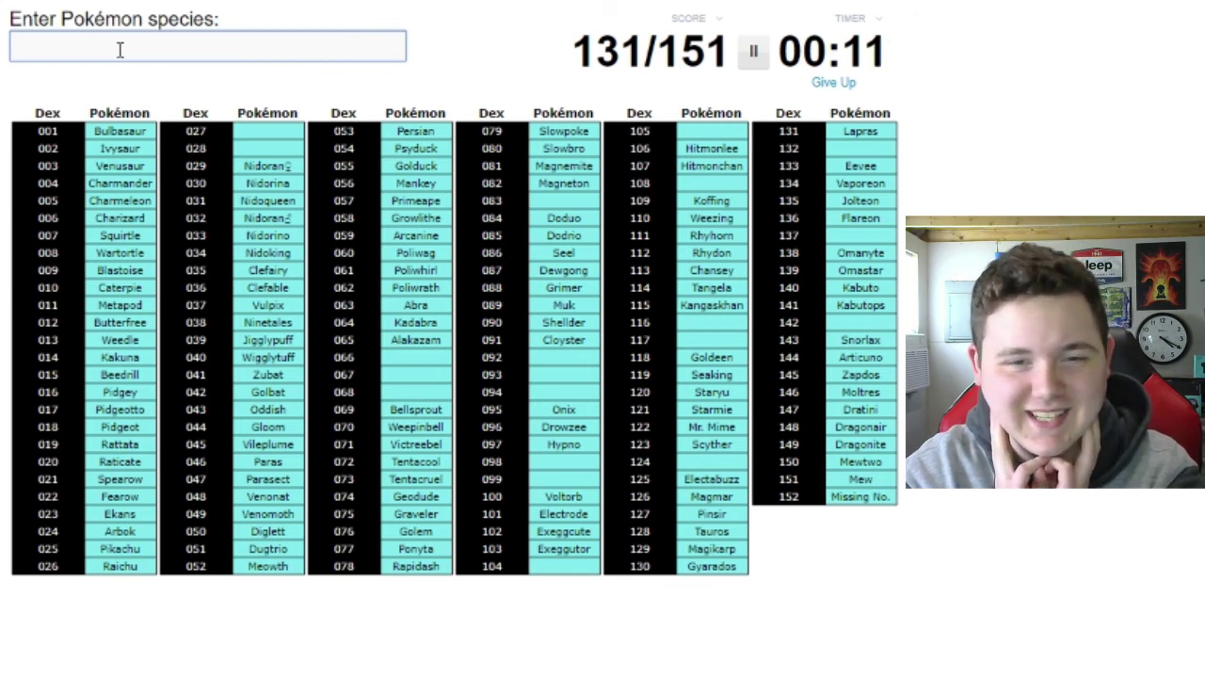
# Give Up to end the quiz at 131/151 (87%) and reveal missed Pokémon.
pyautogui.click(832, 83)
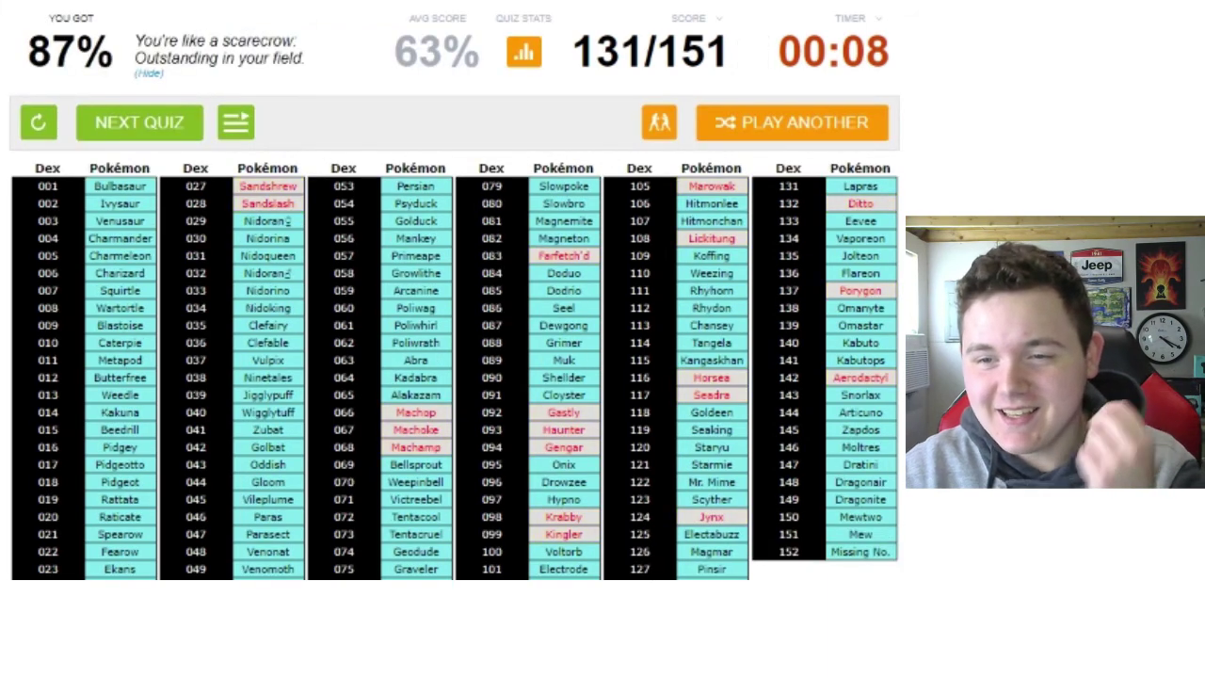